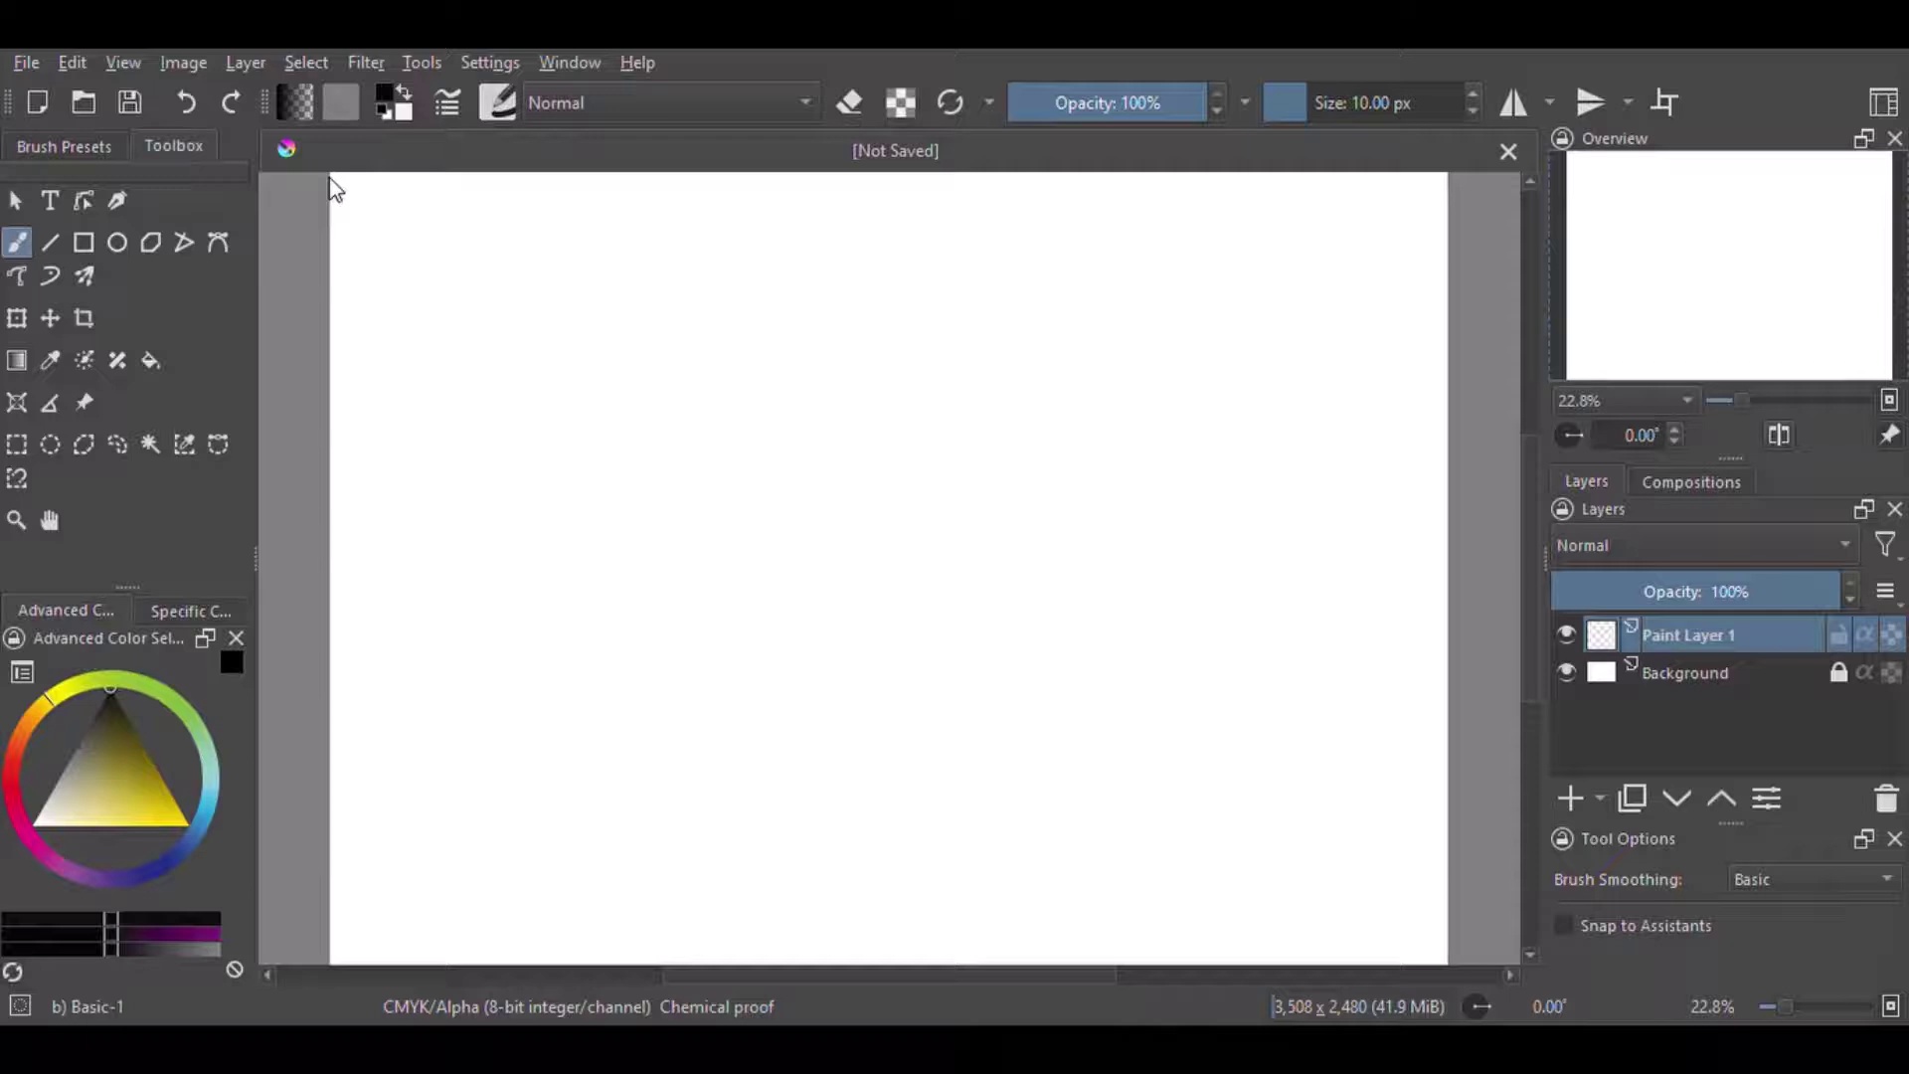
- Draw a trial stroke near the top of the page, then undo and erase it
{"action": "mouse_move", "coordinate": [947, 212]}
{"action": "left_mouse_down"}
{"action": "mouse_move", "coordinate": [954, 288]}
{"action": "mouse_move", "coordinate": [1052, 221]}
{"action": "mouse_move", "coordinate": [1154, 246]}
{"action": "left_mouse_up"}
{"action": "key", "text": "ctrl+z"}
{"action": "key", "text": "e"}
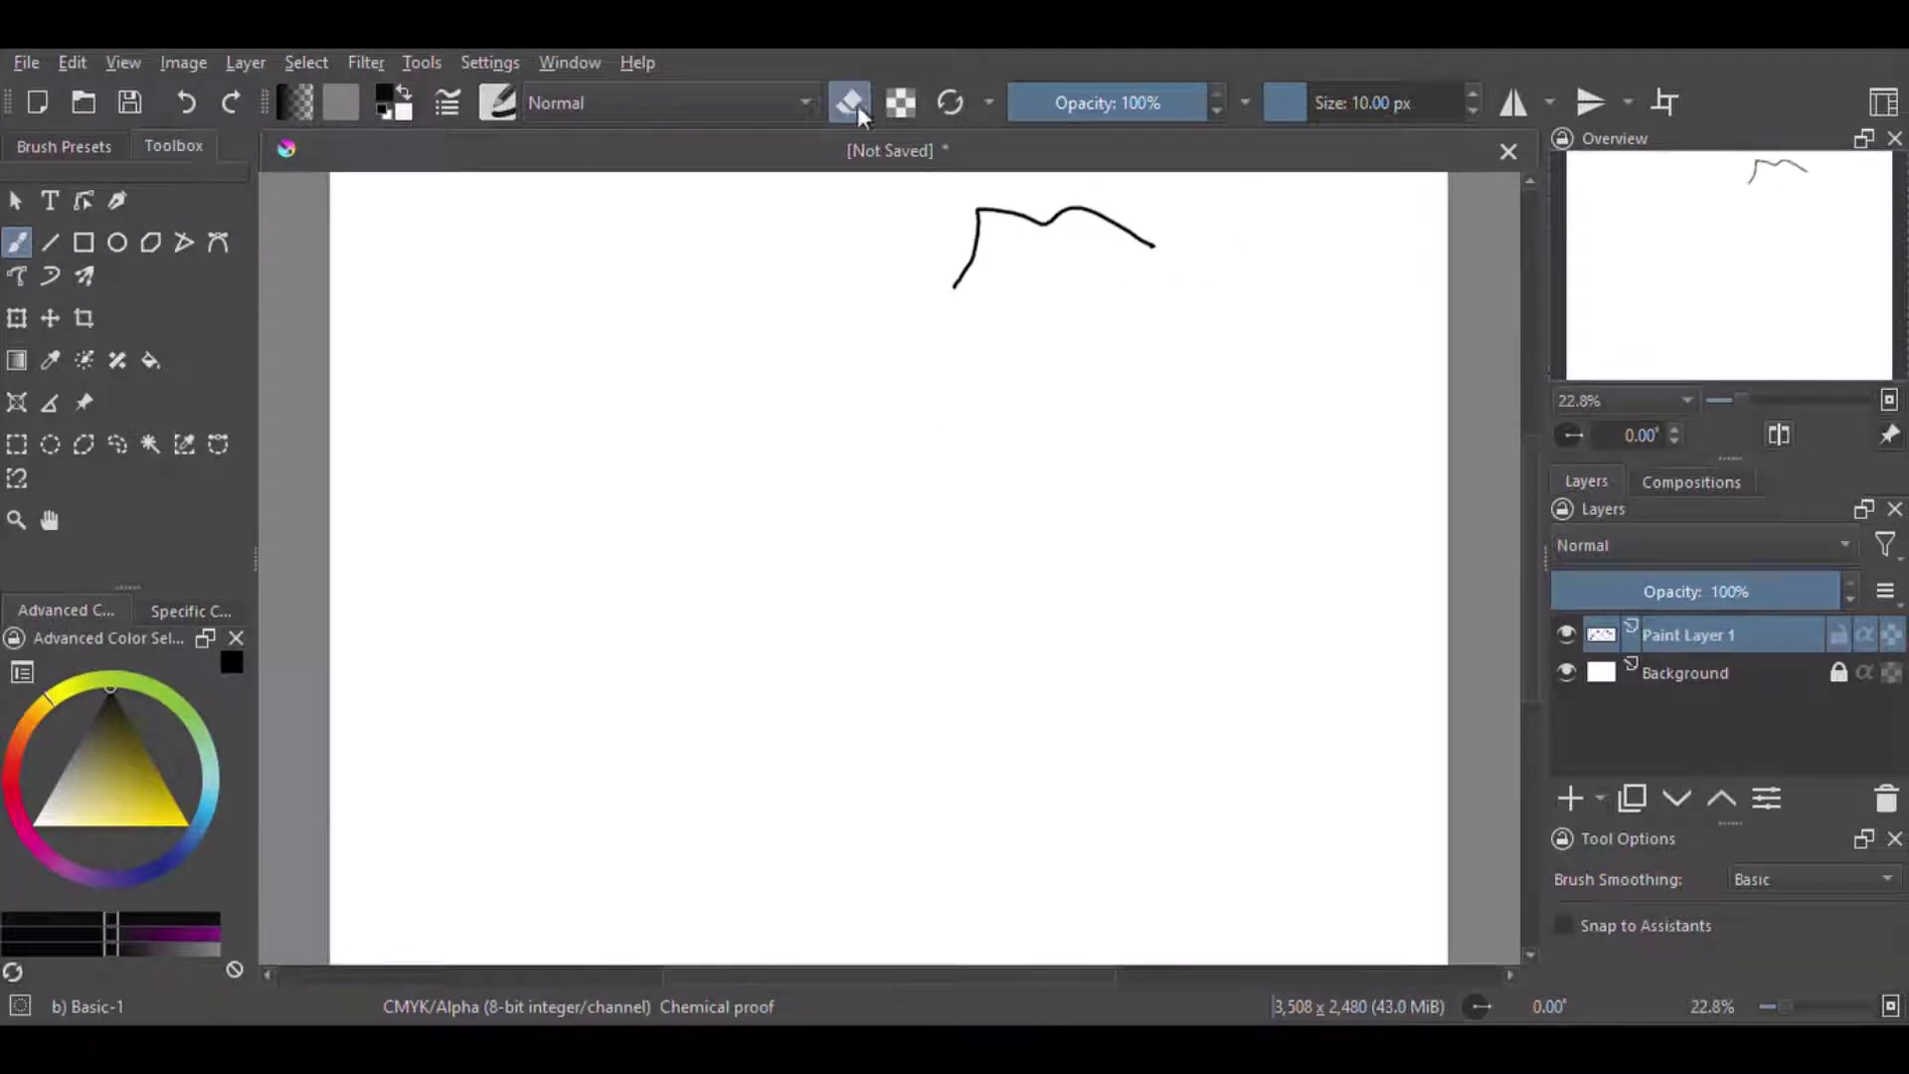
{"action": "left_click_drag", "start_coordinate": [1042, 217], "coordinate": [1215, 256]}
{"action": "key", "text": "e"}
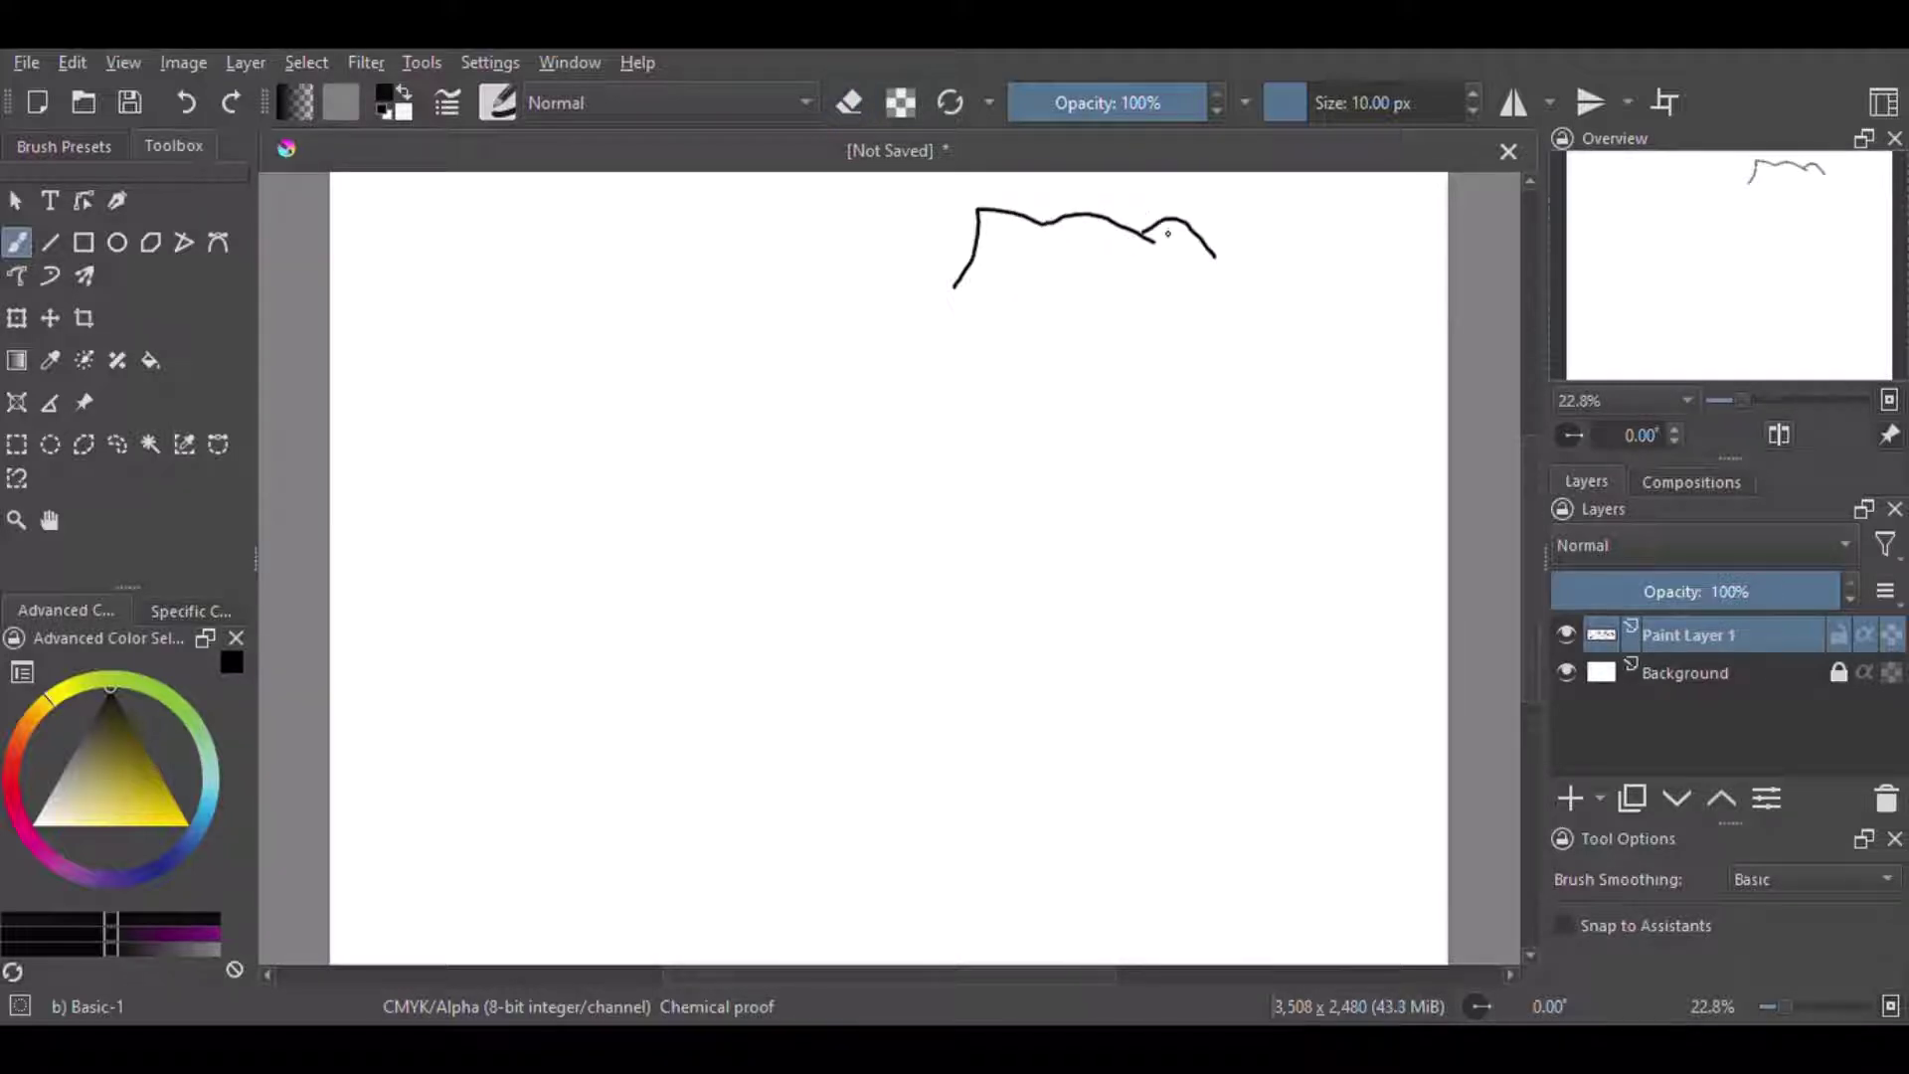
{"action": "key", "text": "e"}
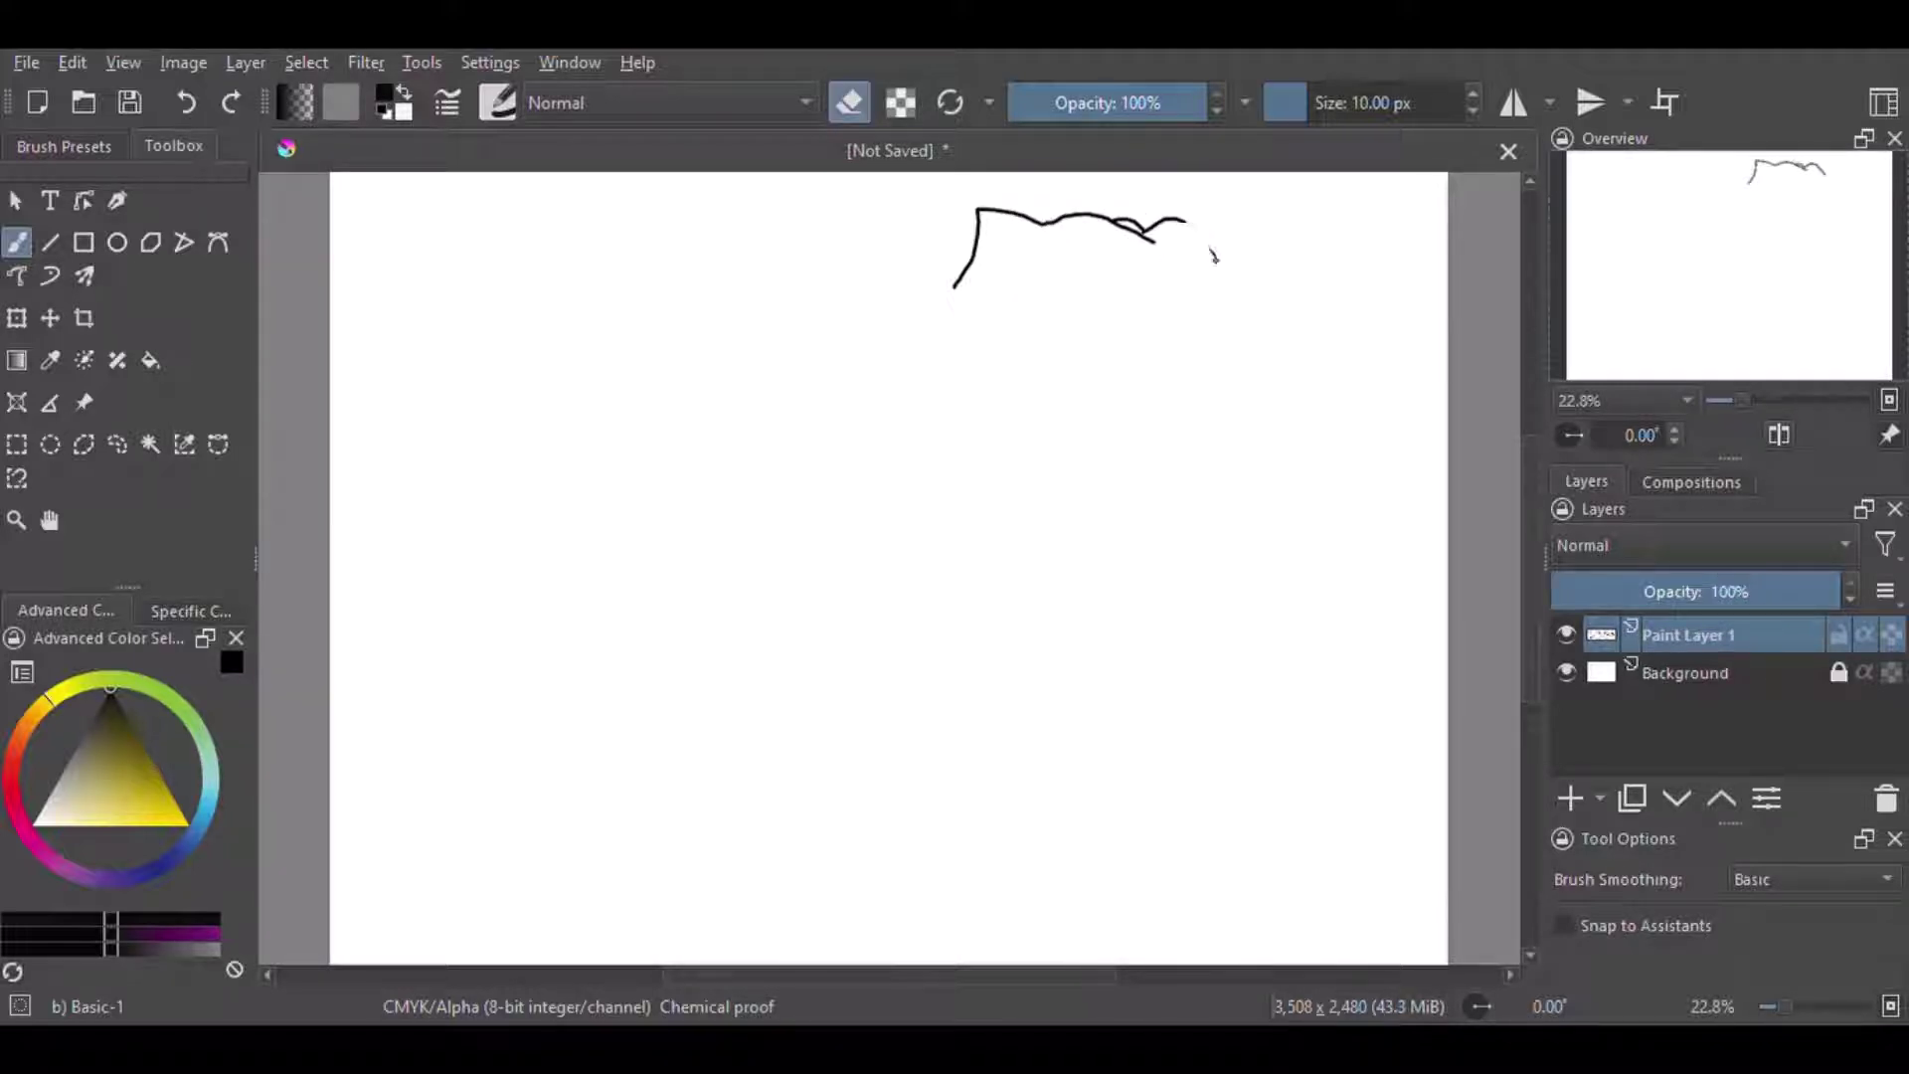
{"action": "key", "text": "e"}
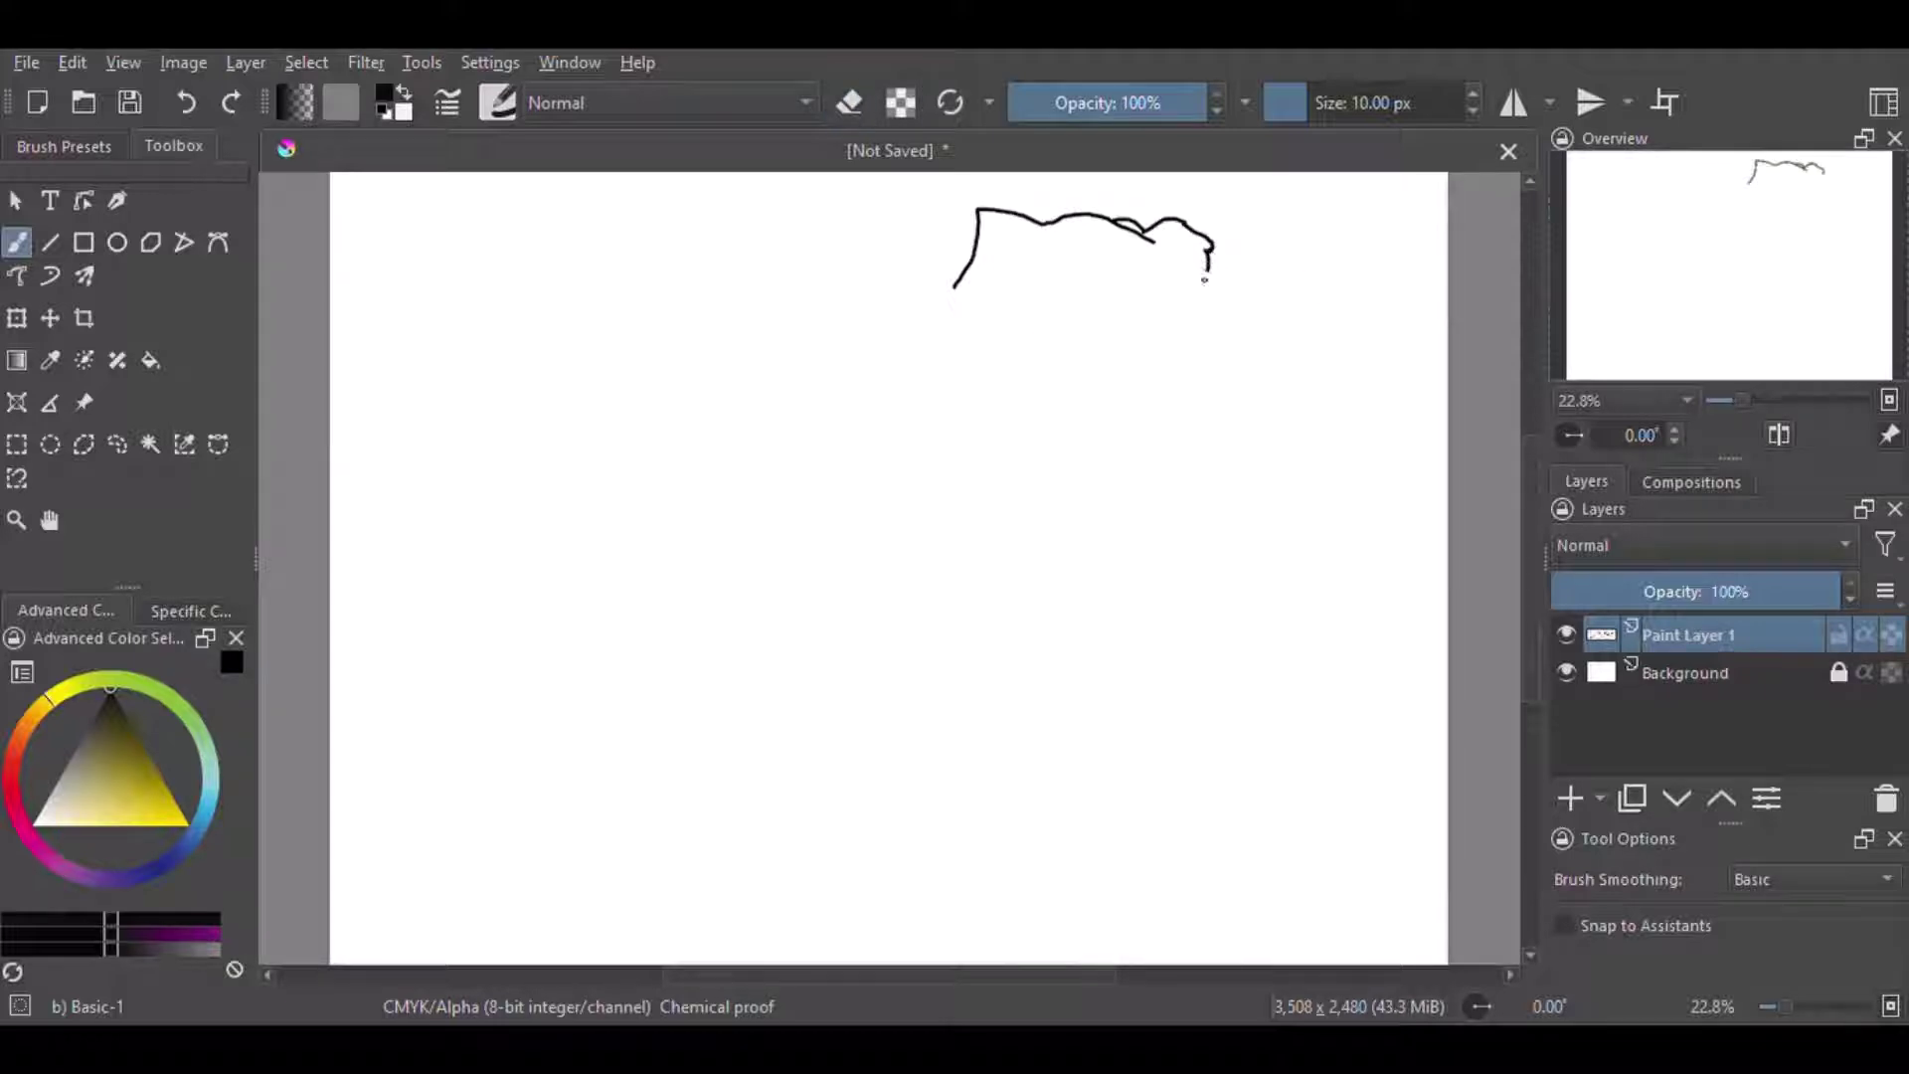
{"action": "key", "text": "e"}
{"action": "key", "text": "Delete"}
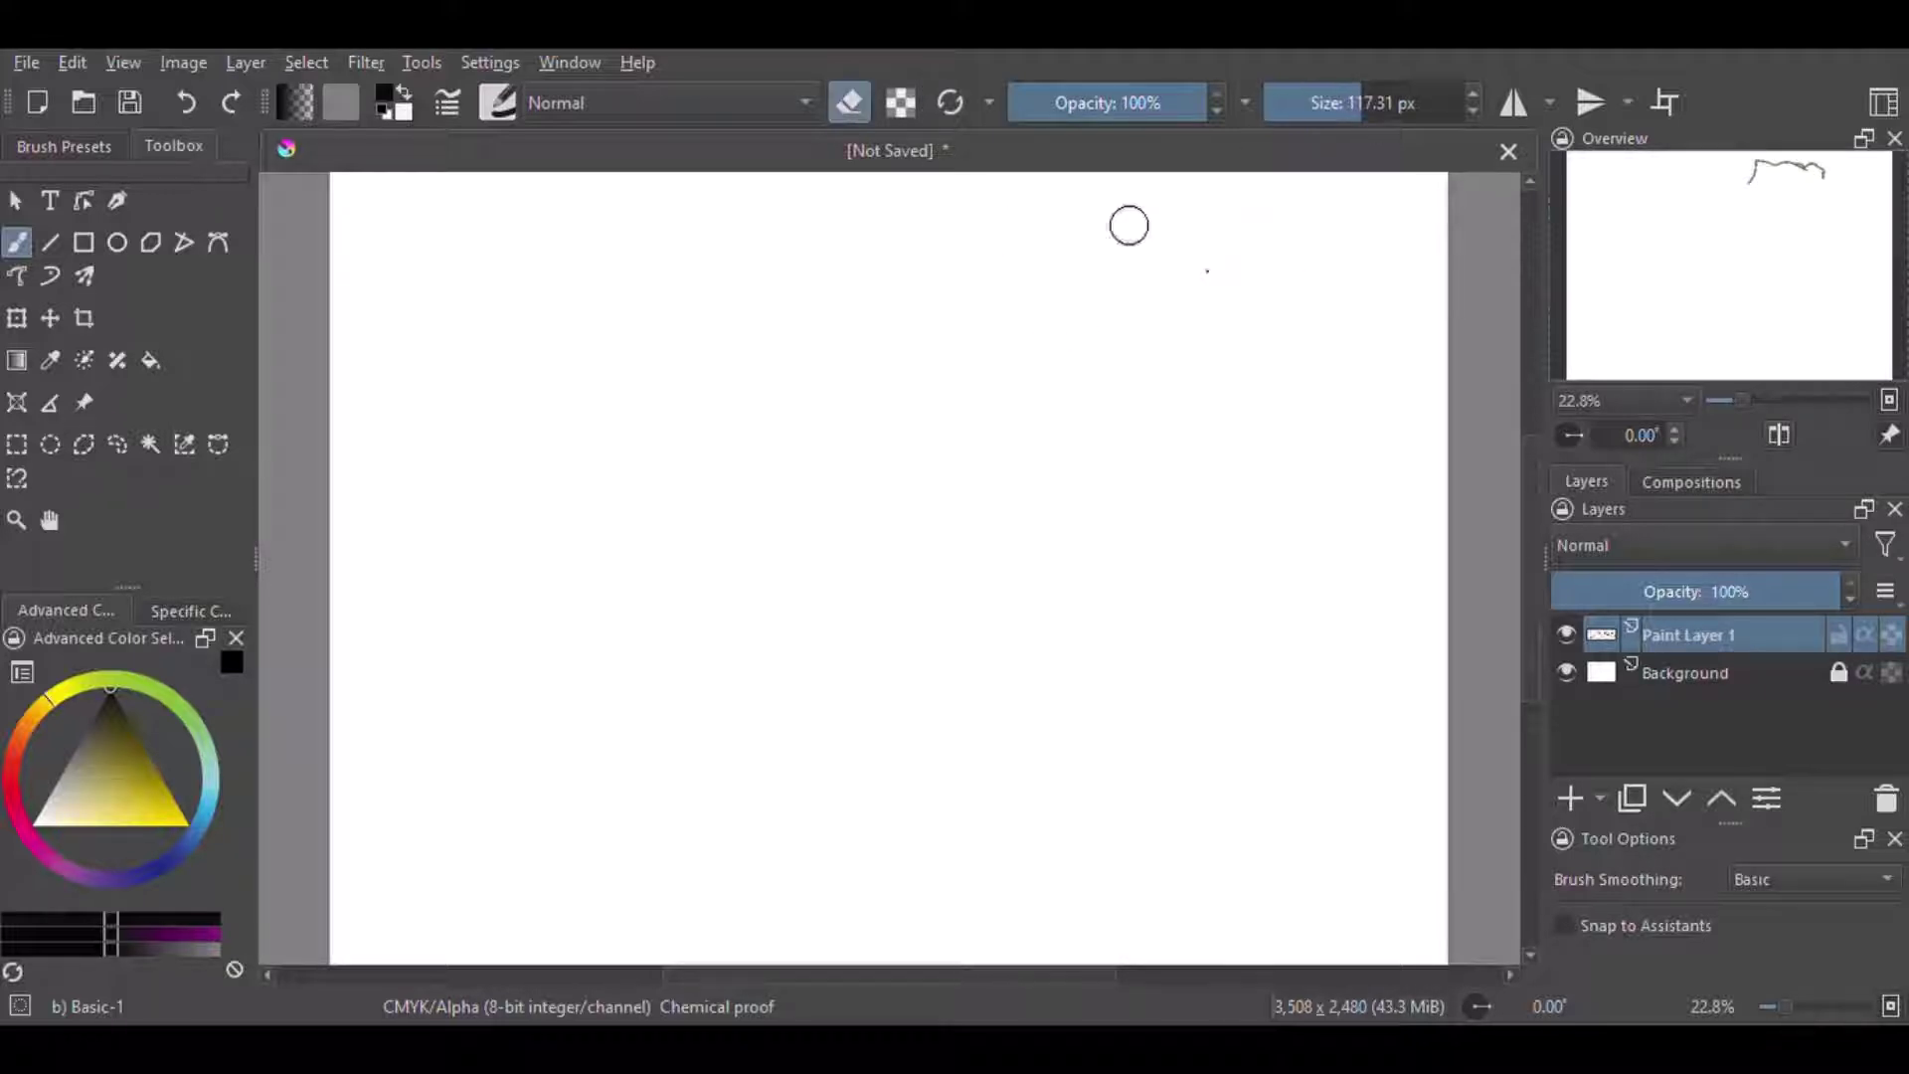
{"action": "key", "text": "e"}
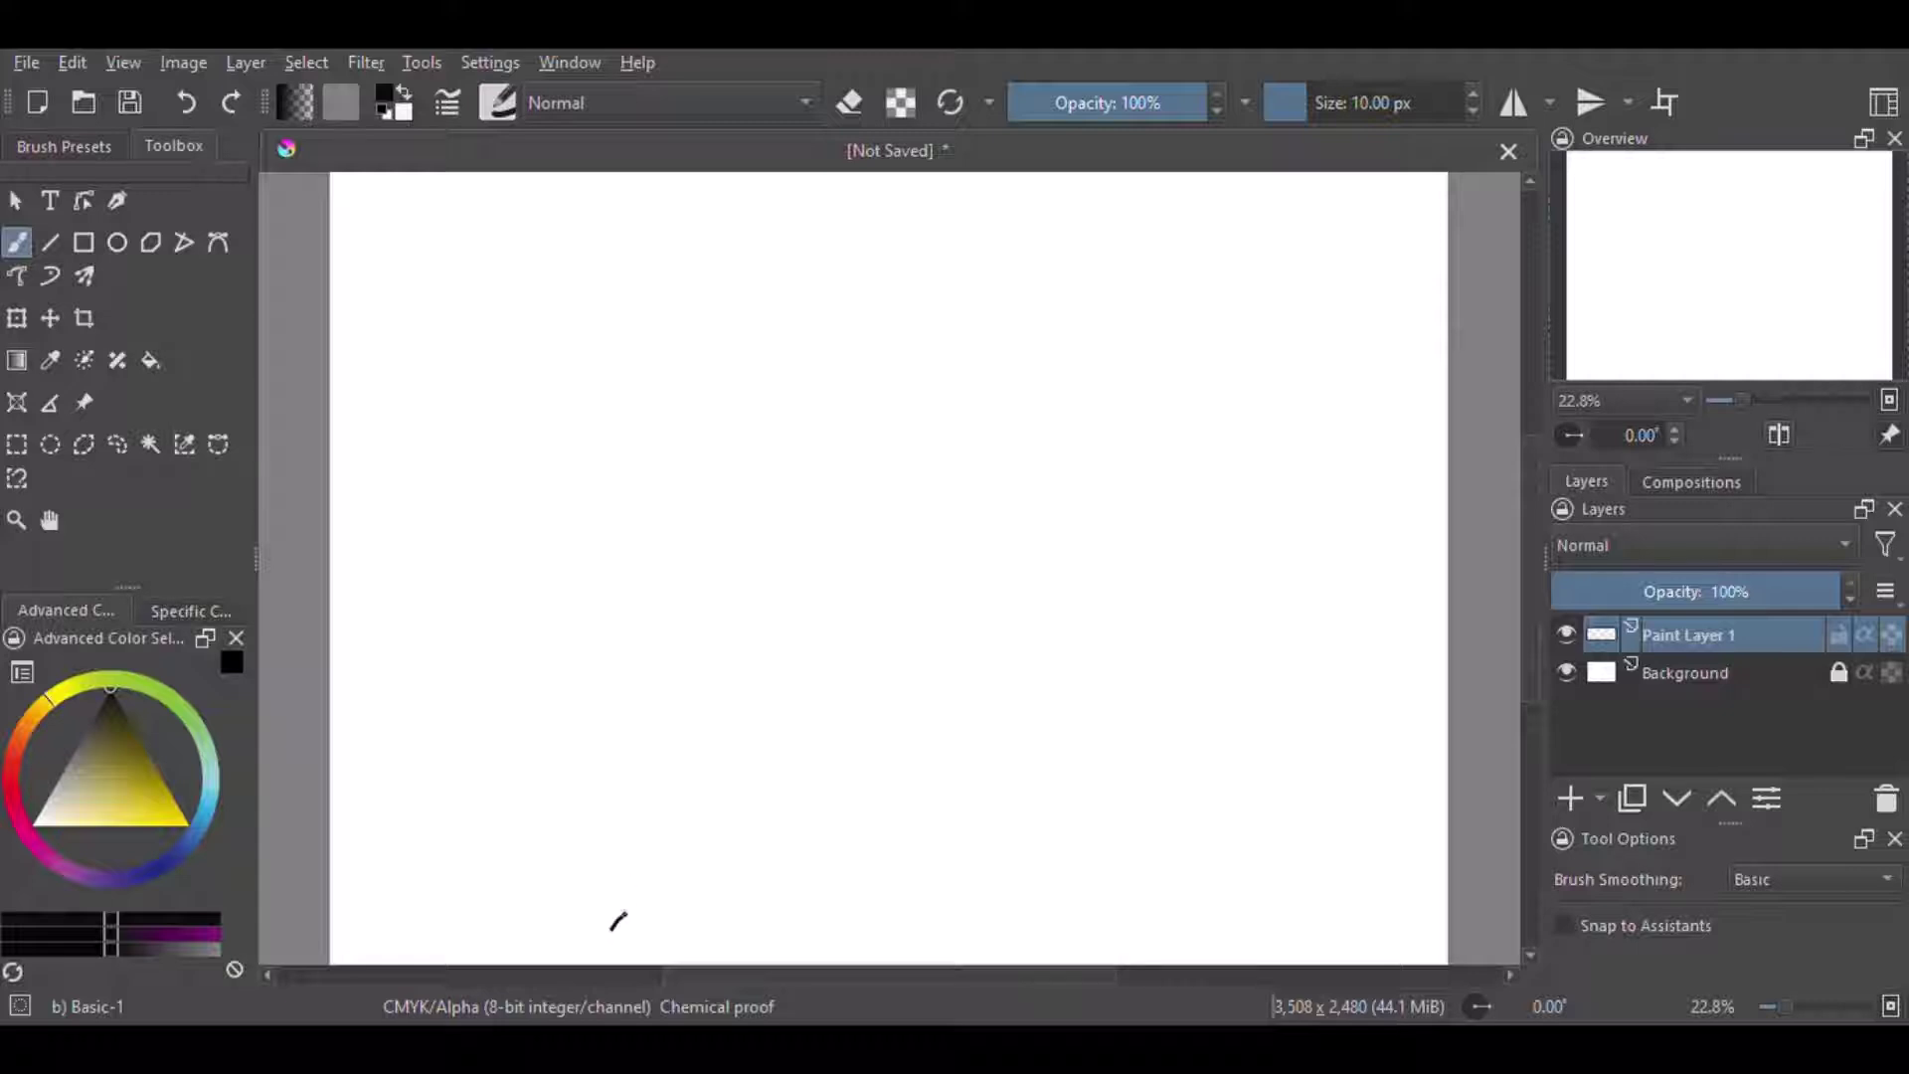
- Draw the leaf-shaped left foot with its top edge and toe shape
{"action": "mouse_move", "coordinate": [679, 848]}
{"action": "left_mouse_down"}
{"action": "mouse_move", "coordinate": [619, 930]}
{"action": "mouse_move", "coordinate": [802, 832]}
{"action": "mouse_move", "coordinate": [728, 804]}
{"action": "left_mouse_up"}
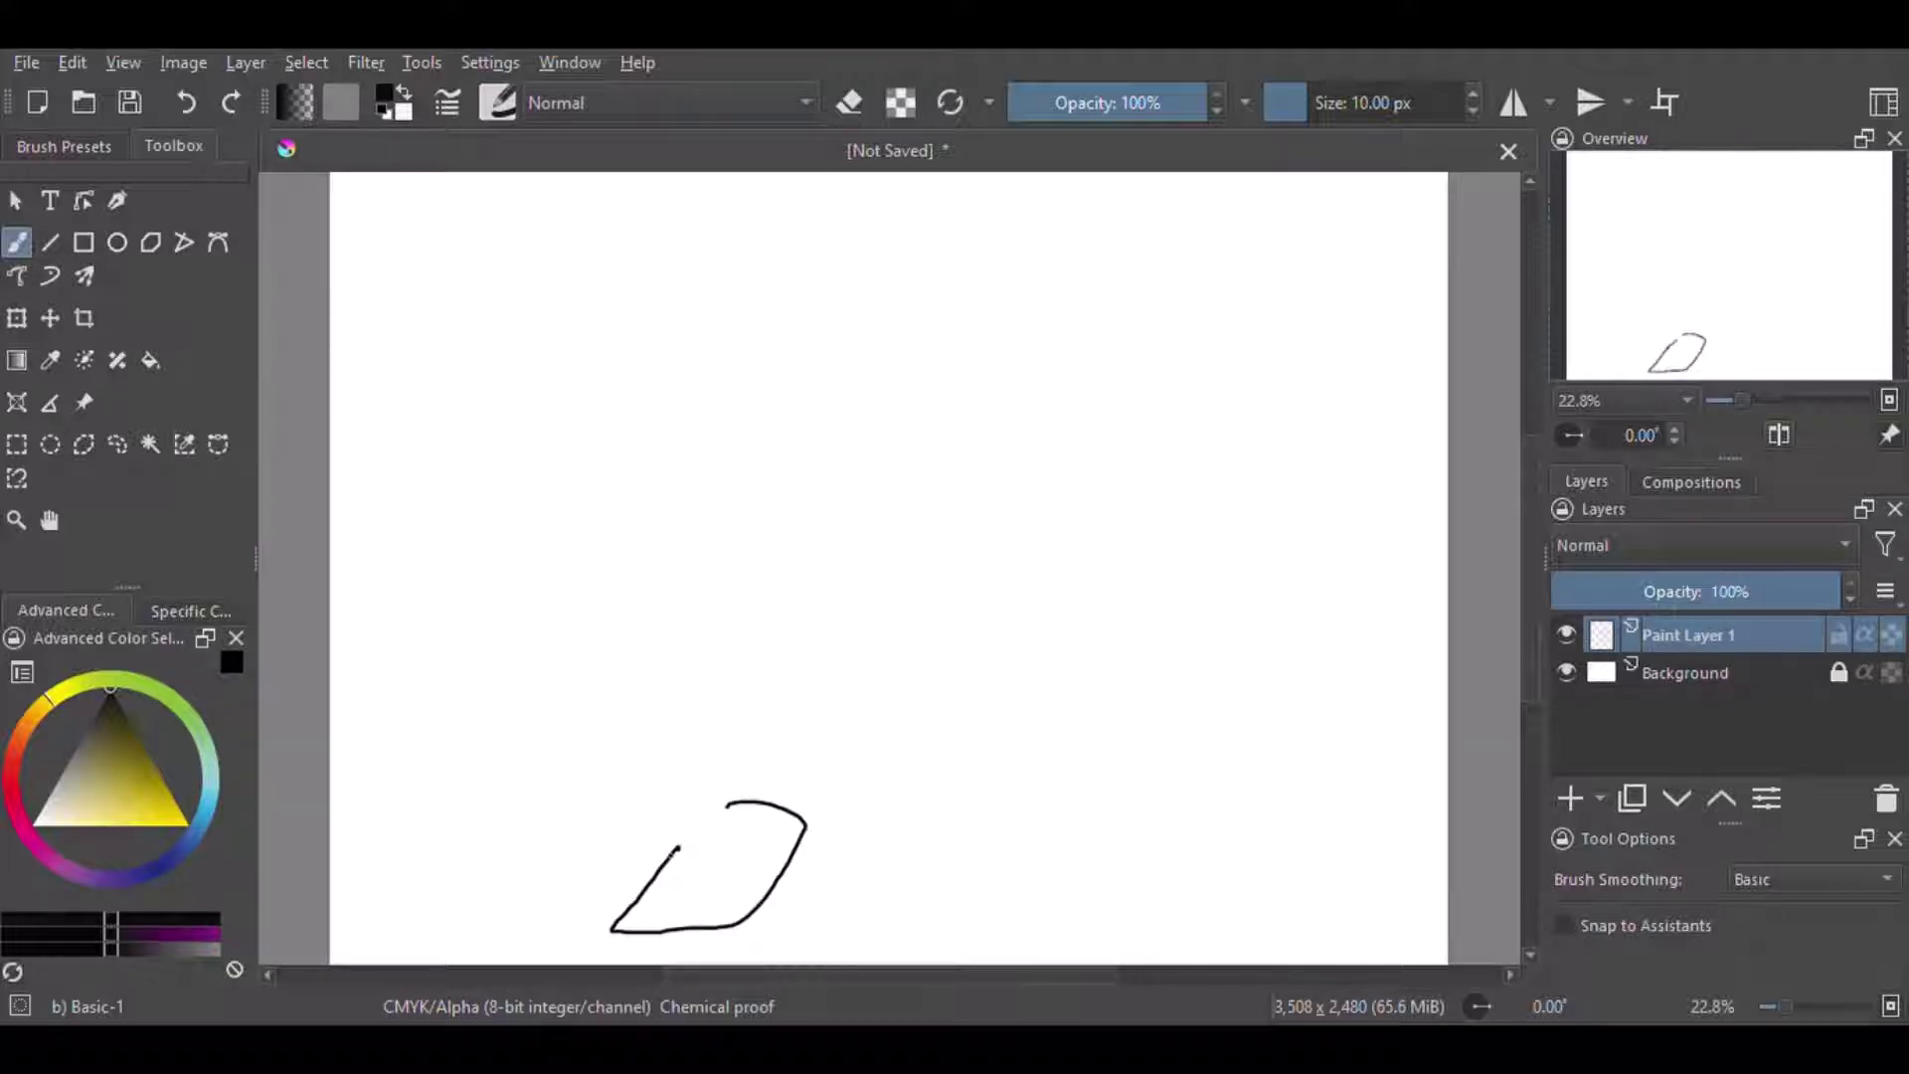
{"action": "key", "text": "ctrl+z"}
{"action": "left_click_drag", "start_coordinate": [619, 932], "coordinate": [802, 828]}
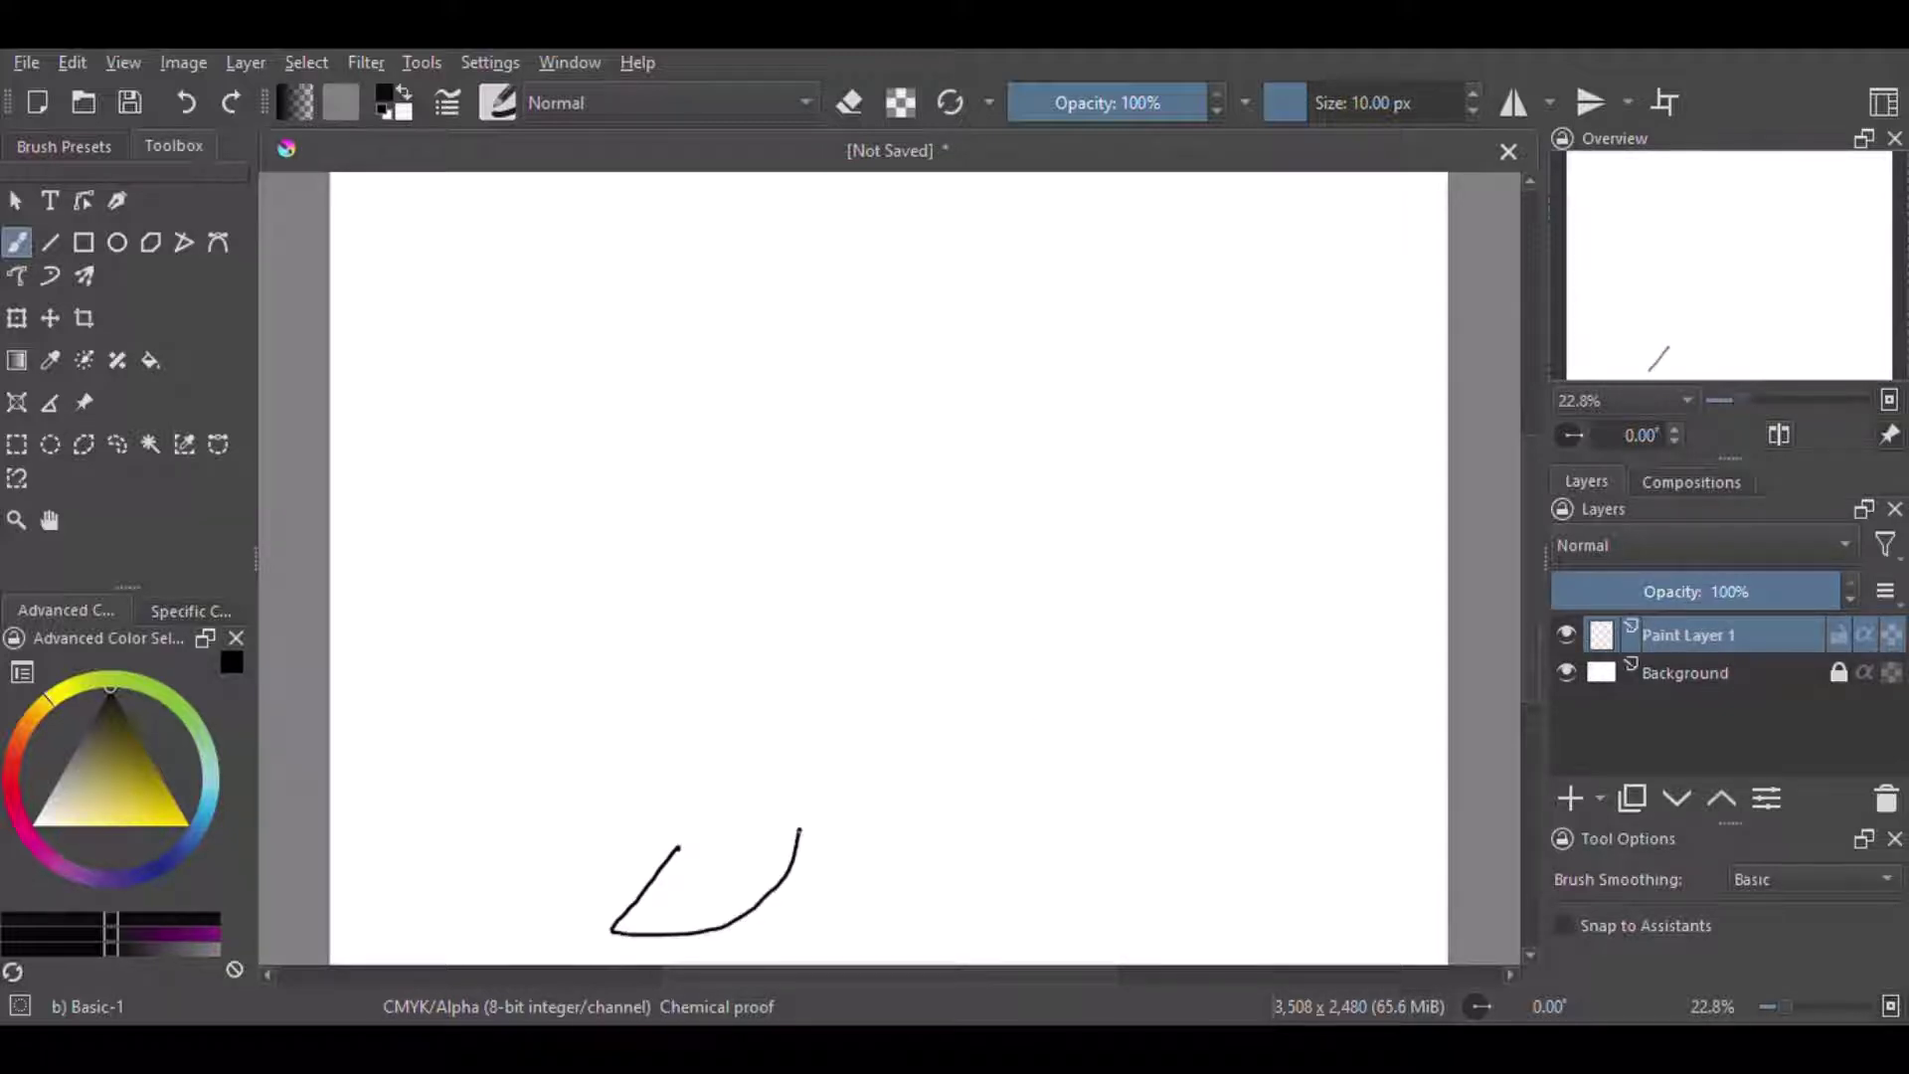
{"action": "mouse_move", "coordinate": [678, 848]}
{"action": "left_mouse_down"}
{"action": "mouse_move", "coordinate": [734, 819]}
{"action": "mouse_move", "coordinate": [803, 824]}
{"action": "left_mouse_up"}
{"action": "mouse_move", "coordinate": [682, 845]}
{"action": "left_mouse_down"}
{"action": "mouse_move", "coordinate": [646, 774]}
{"action": "mouse_move", "coordinate": [815, 803]}
{"action": "left_mouse_up"}
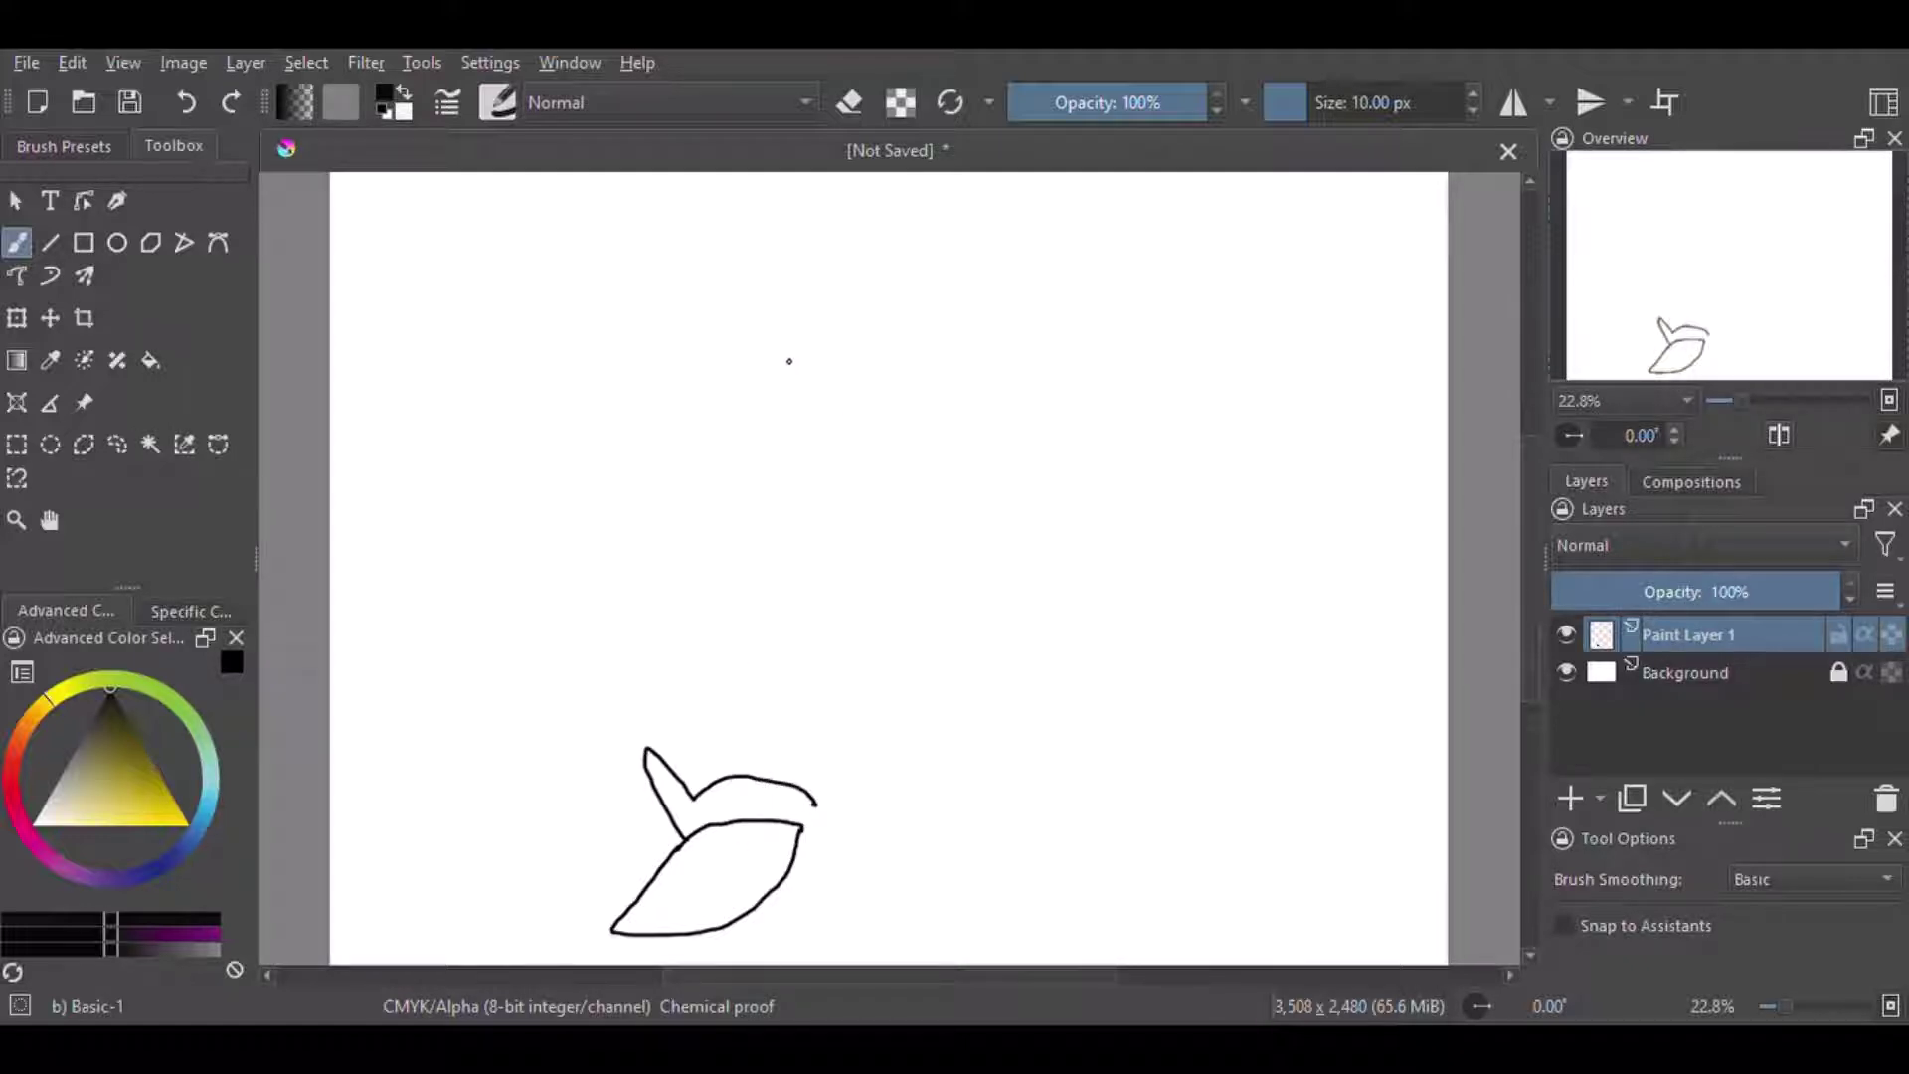
- Draw the long back curve down to the foot and the arm ending in a hand
{"action": "mouse_move", "coordinate": [789, 361]}
{"action": "left_mouse_down"}
{"action": "mouse_move", "coordinate": [617, 596]}
{"action": "mouse_move", "coordinate": [647, 748]}
{"action": "left_mouse_up"}
{"action": "key", "text": "e"}
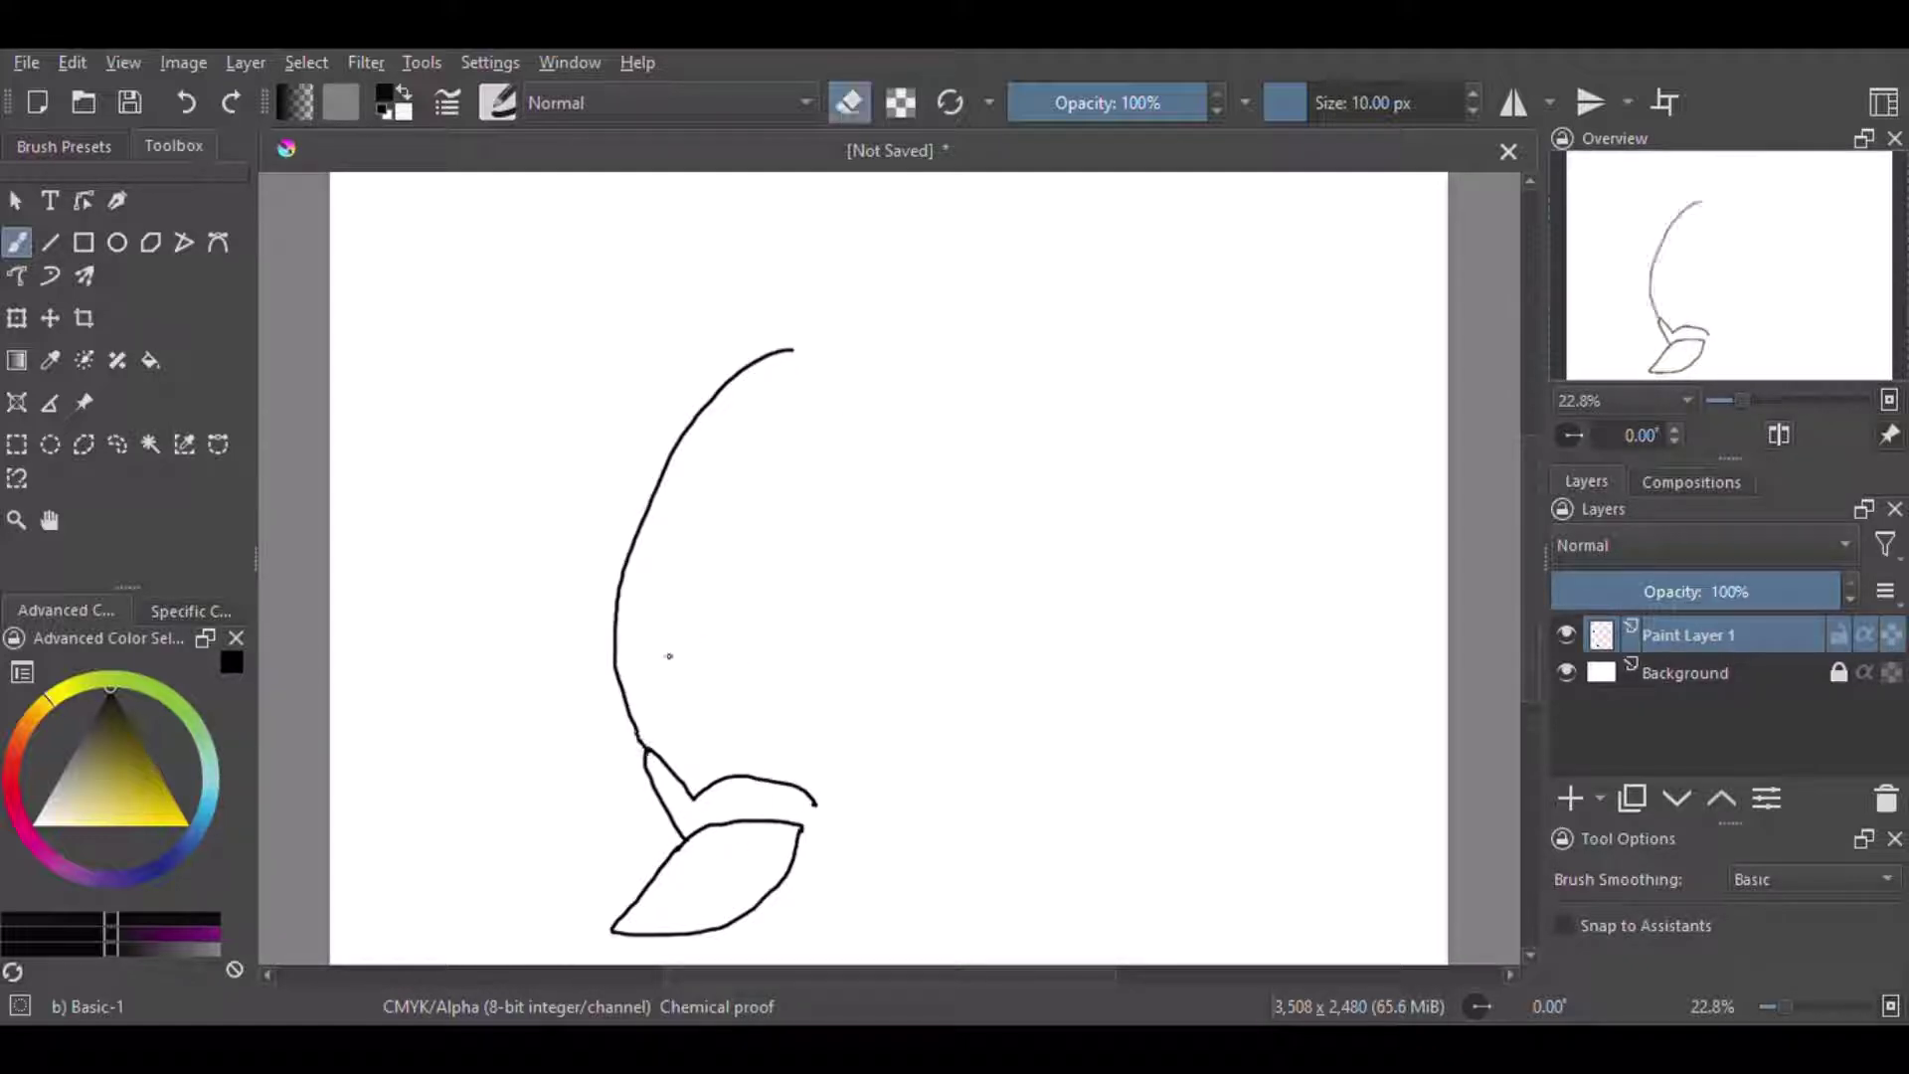
{"action": "key", "text": "e"}
{"action": "mouse_move", "coordinate": [615, 661]}
{"action": "left_mouse_down"}
{"action": "mouse_move", "coordinate": [599, 880]}
{"action": "mouse_move", "coordinate": [652, 873]}
{"action": "mouse_move", "coordinate": [609, 895]}
{"action": "left_mouse_up"}
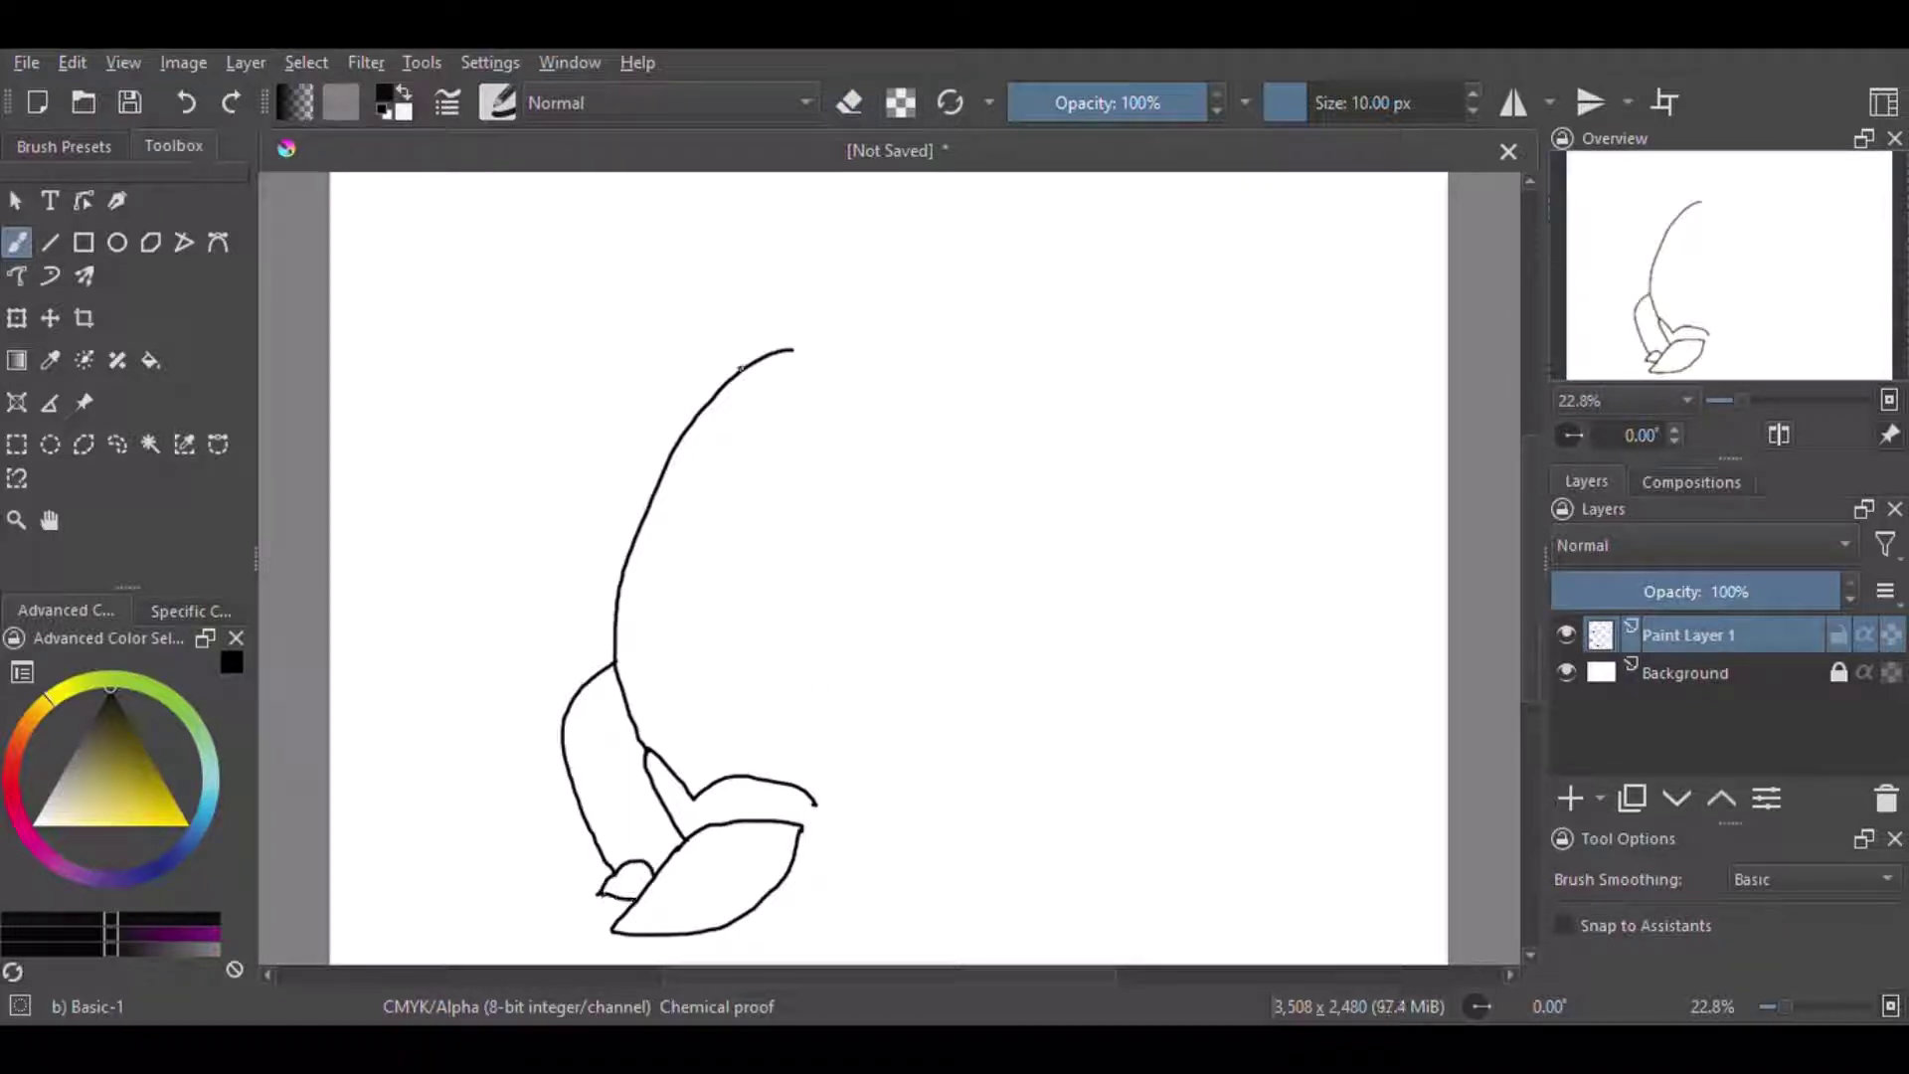
- Draw the rounded head, a small loop beside it, and a long arc across the top
{"action": "left_click_drag", "start_coordinate": [637, 509], "coordinate": [746, 356]}
{"action": "key", "text": "ctrl+z"}
{"action": "mouse_move", "coordinate": [664, 450]}
{"action": "left_mouse_down"}
{"action": "mouse_move", "coordinate": [738, 366]}
{"action": "mouse_move", "coordinate": [678, 331]}
{"action": "left_mouse_up"}
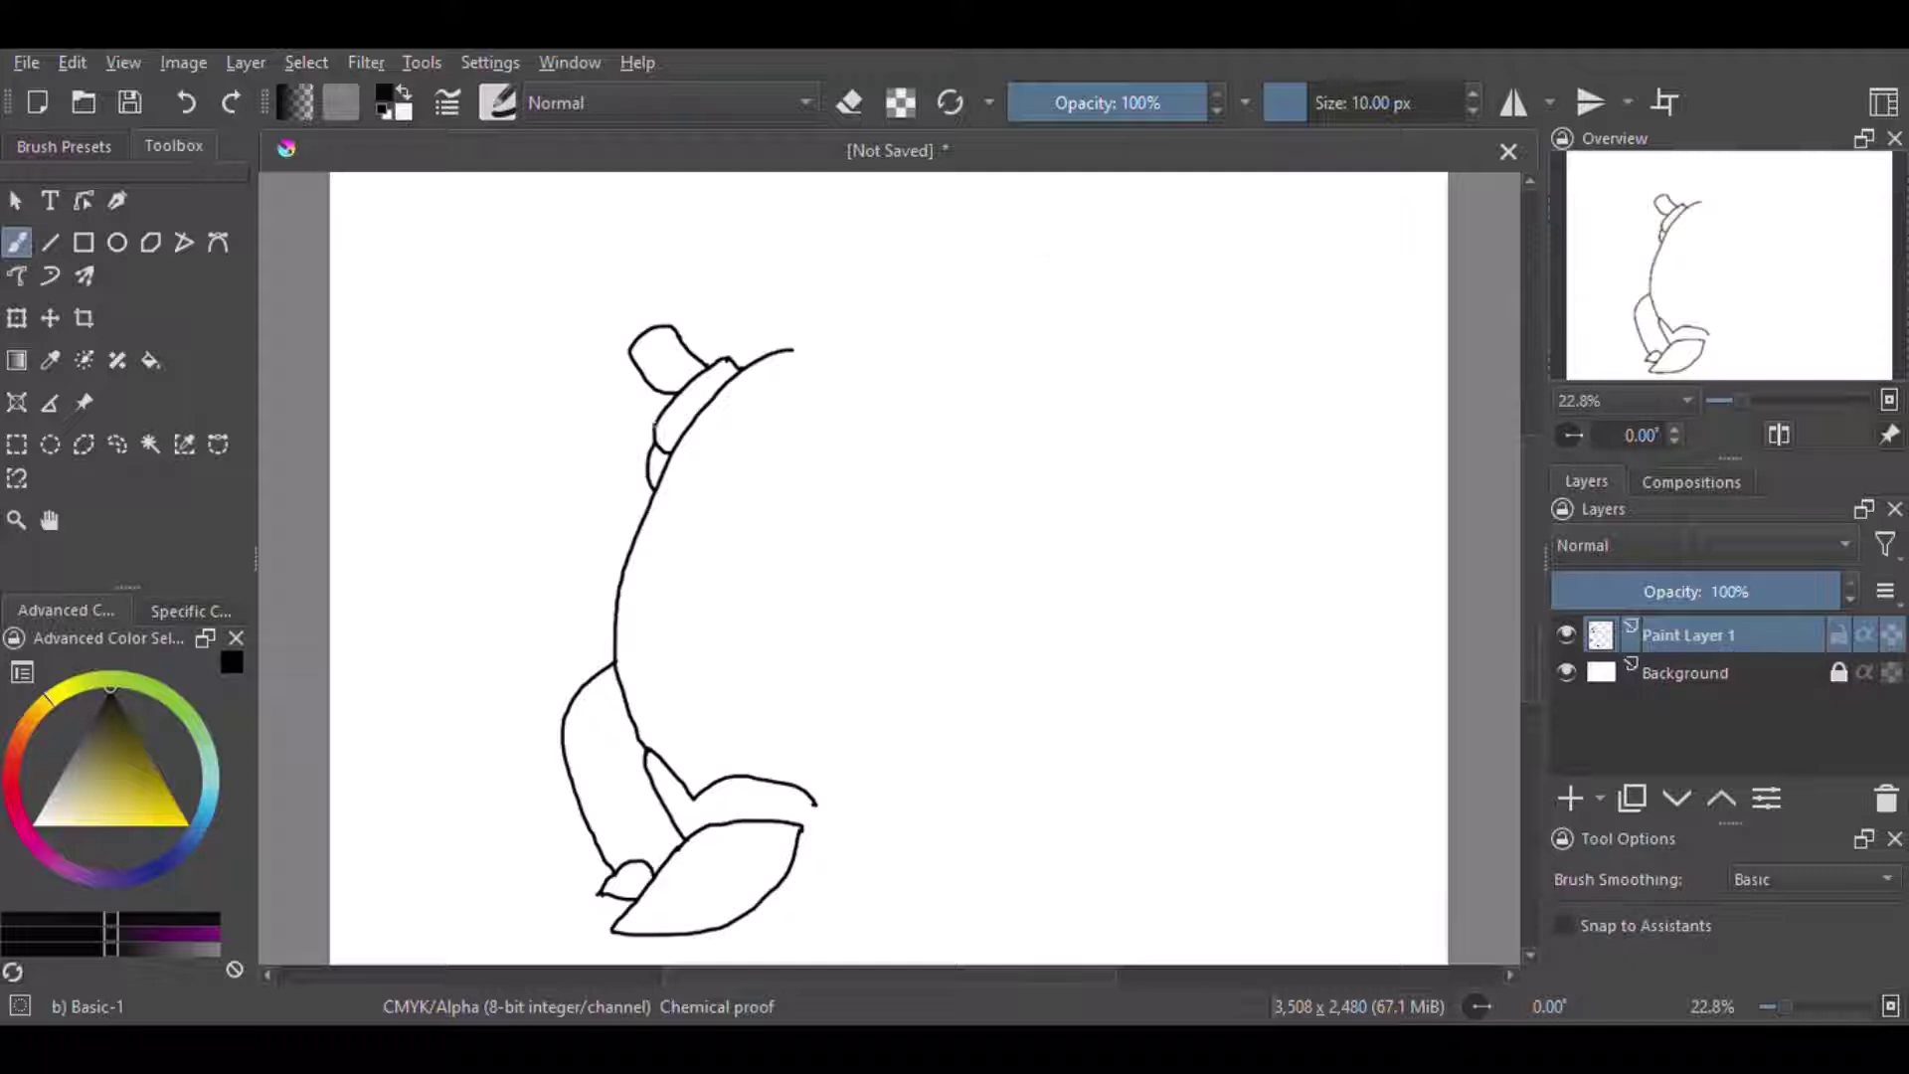
{"action": "left_click_drag", "start_coordinate": [657, 429], "coordinate": [644, 508]}
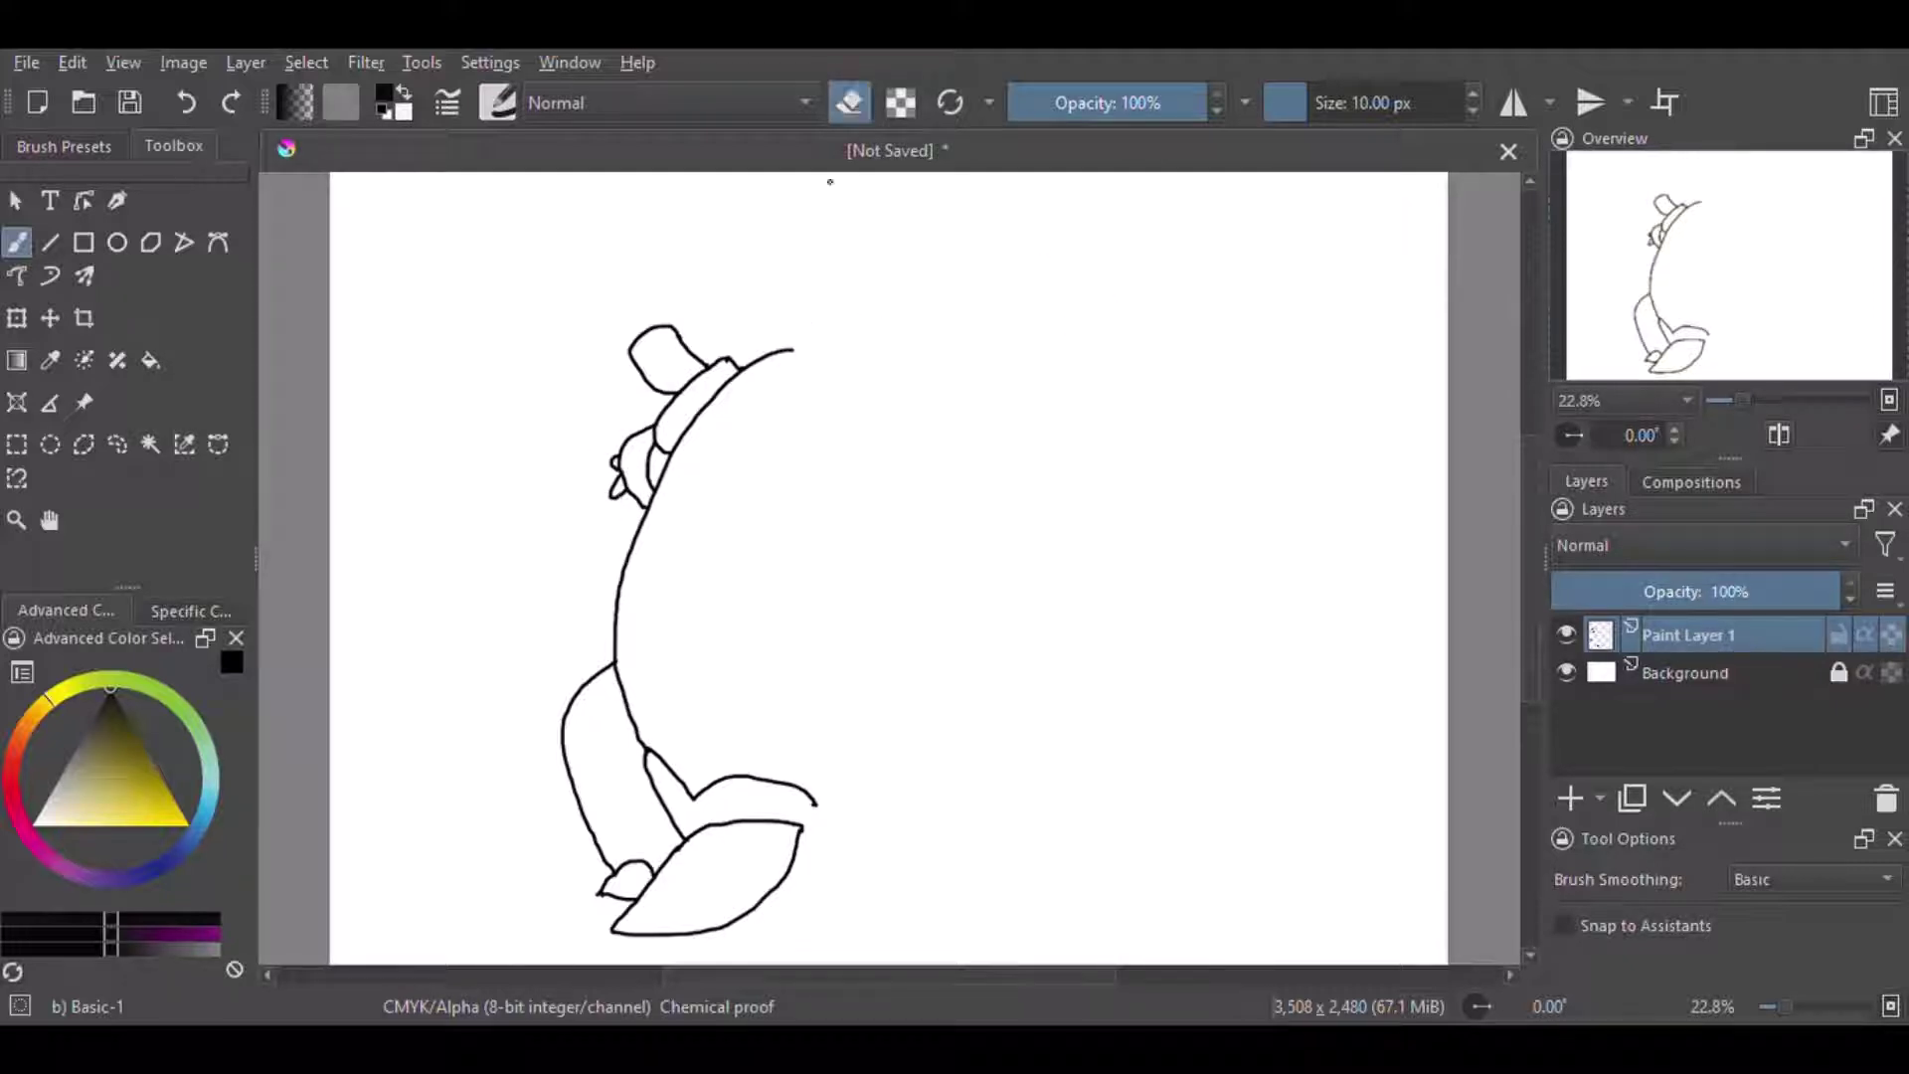
{"action": "key", "text": "ctrl+z"}
{"action": "mouse_move", "coordinate": [756, 360]}
{"action": "left_mouse_down"}
{"action": "mouse_move", "coordinate": [937, 322]}
{"action": "mouse_move", "coordinate": [972, 354]}
{"action": "mouse_move", "coordinate": [1078, 376]}
{"action": "left_mouse_up"}
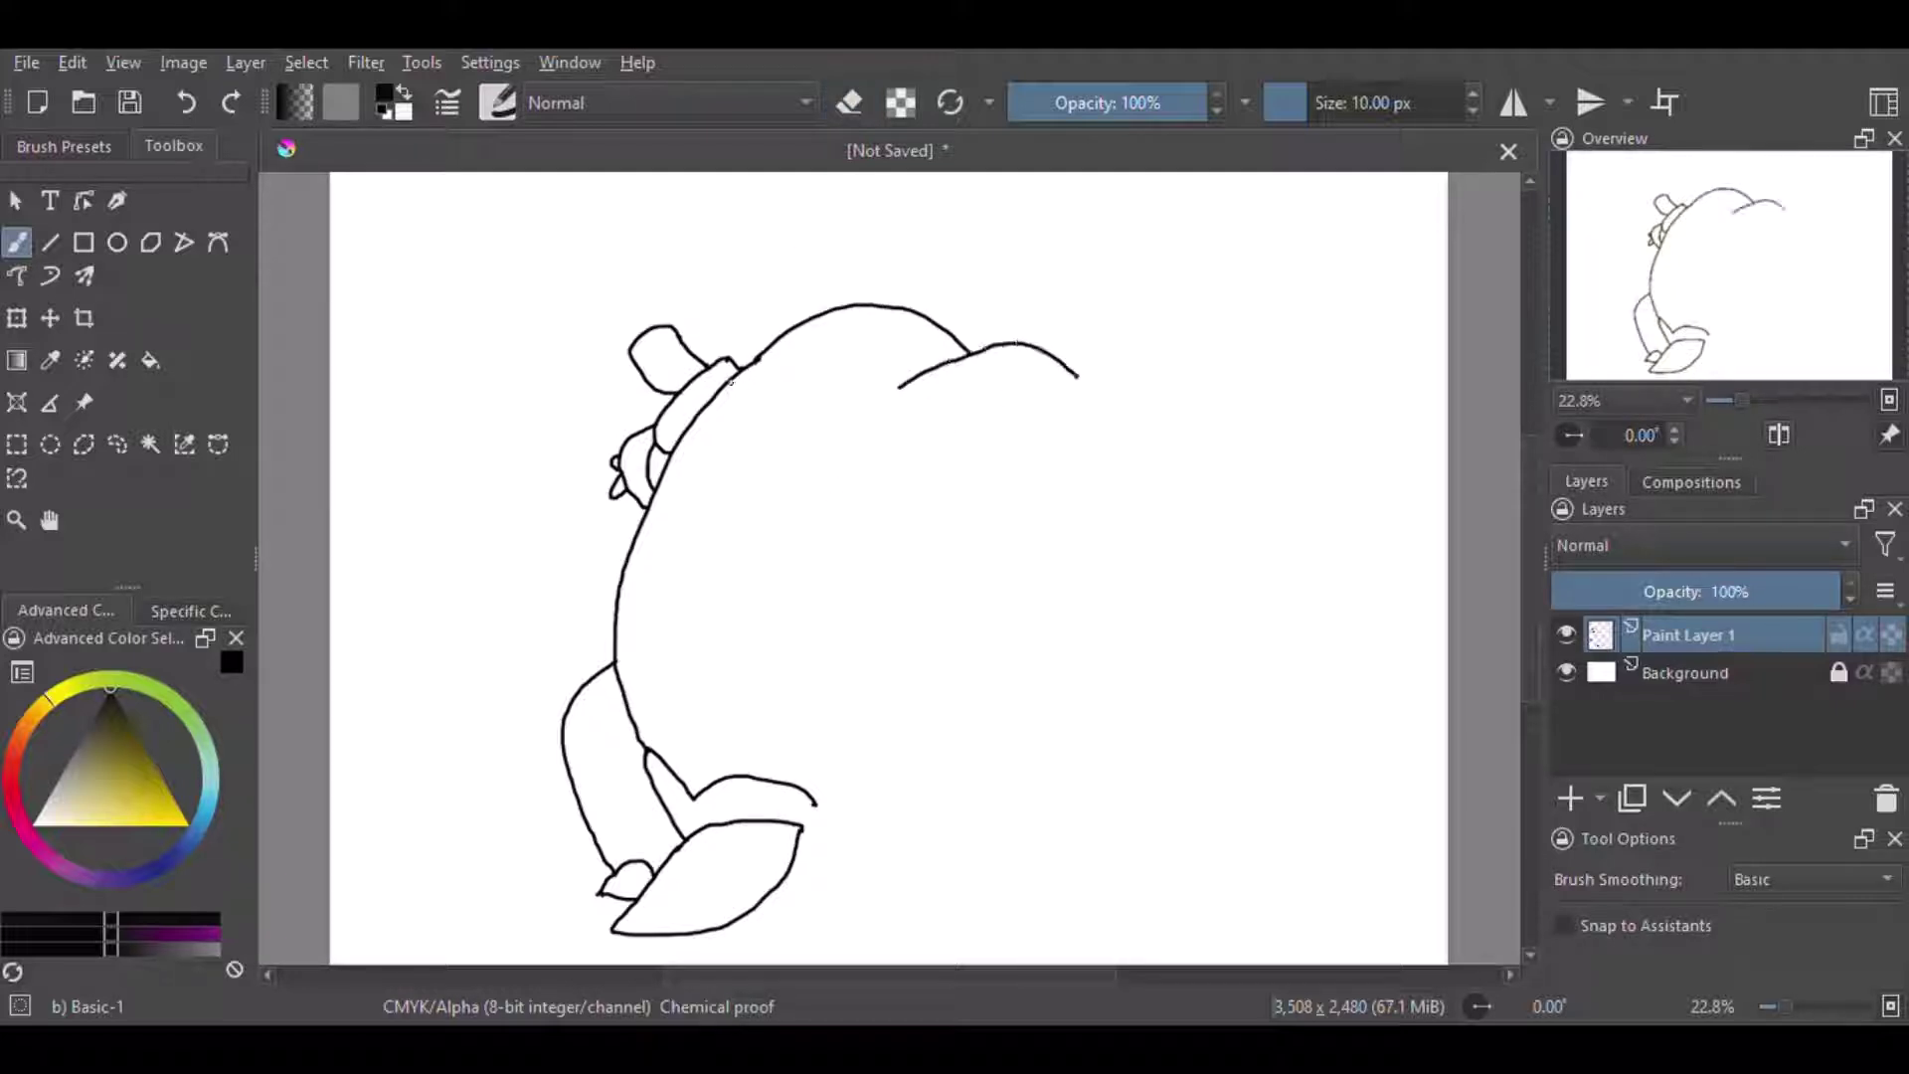
- Draw the collar line across the shell top, the left zigzag edge and the shoulder's vertical edge
{"action": "left_click_drag", "start_coordinate": [731, 383], "coordinate": [867, 381]}
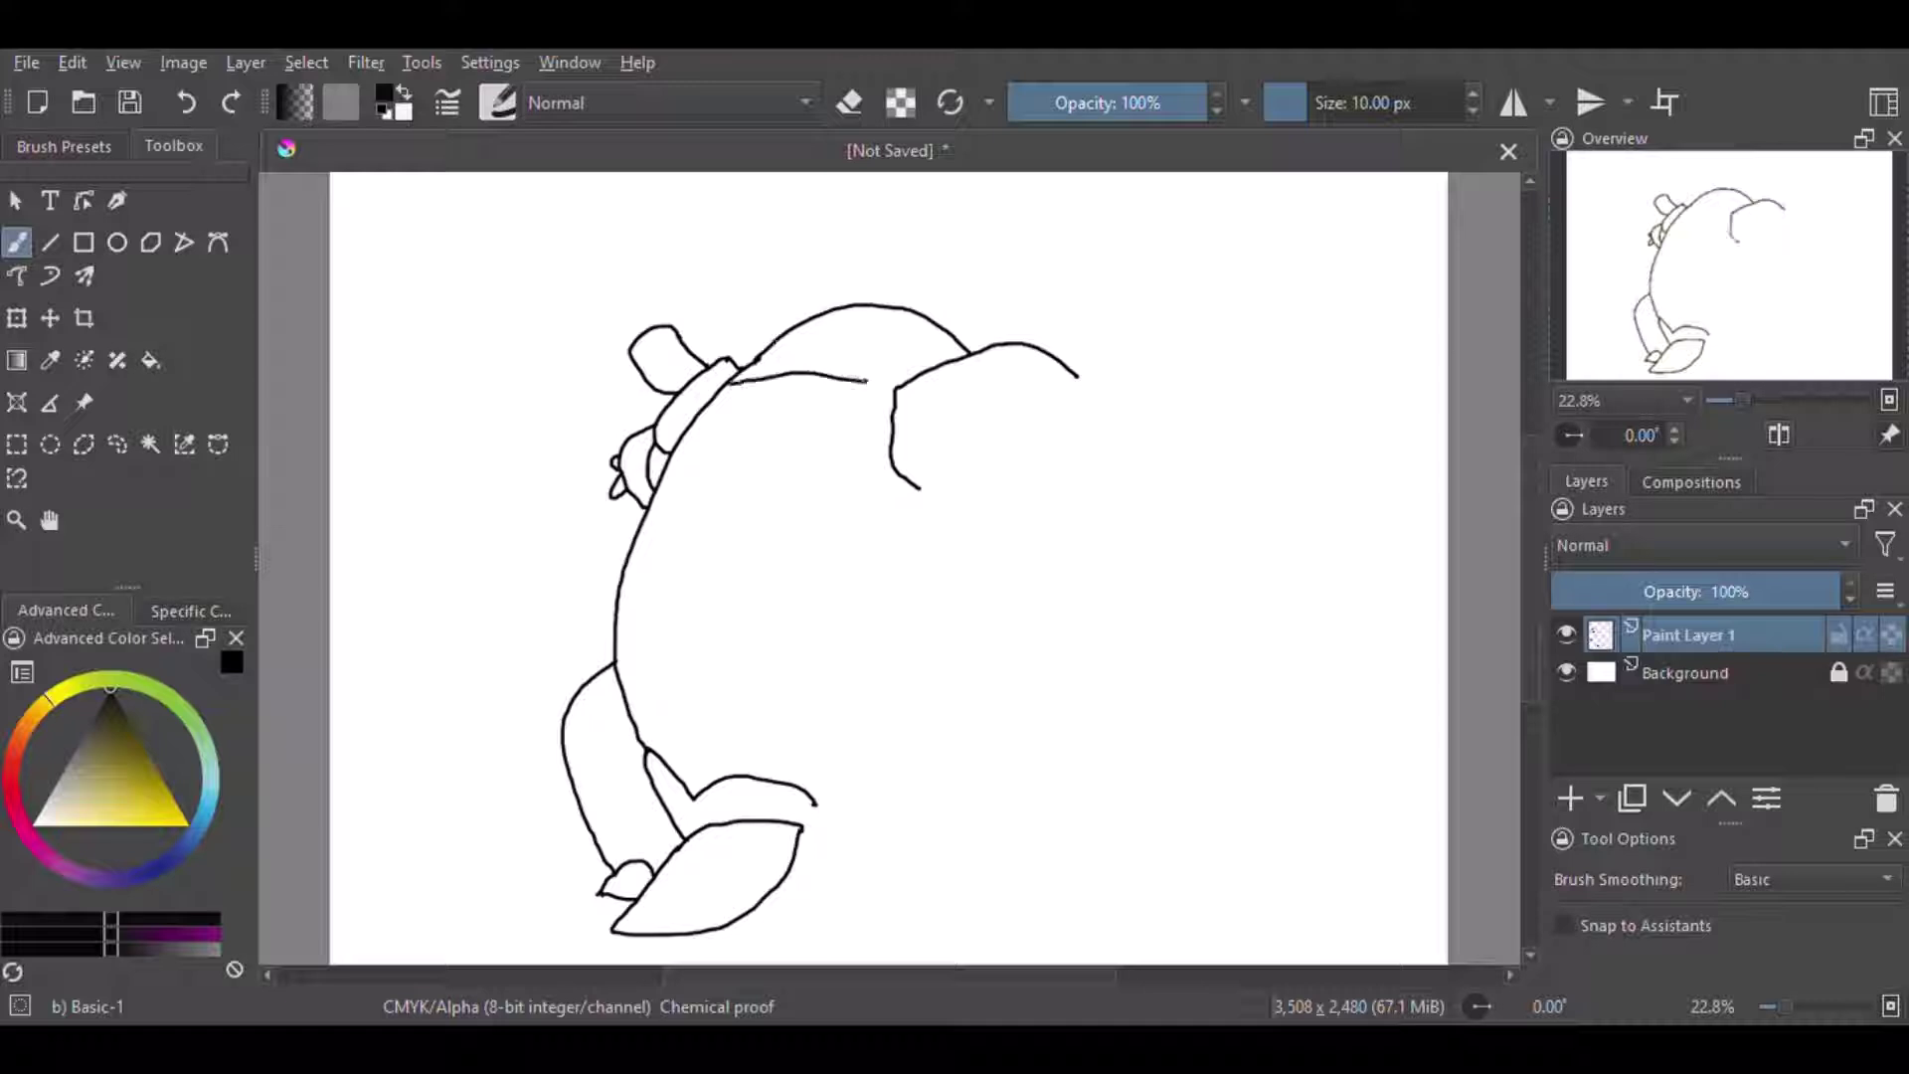
{"action": "left_click_drag", "start_coordinate": [651, 664], "coordinate": [631, 569]}
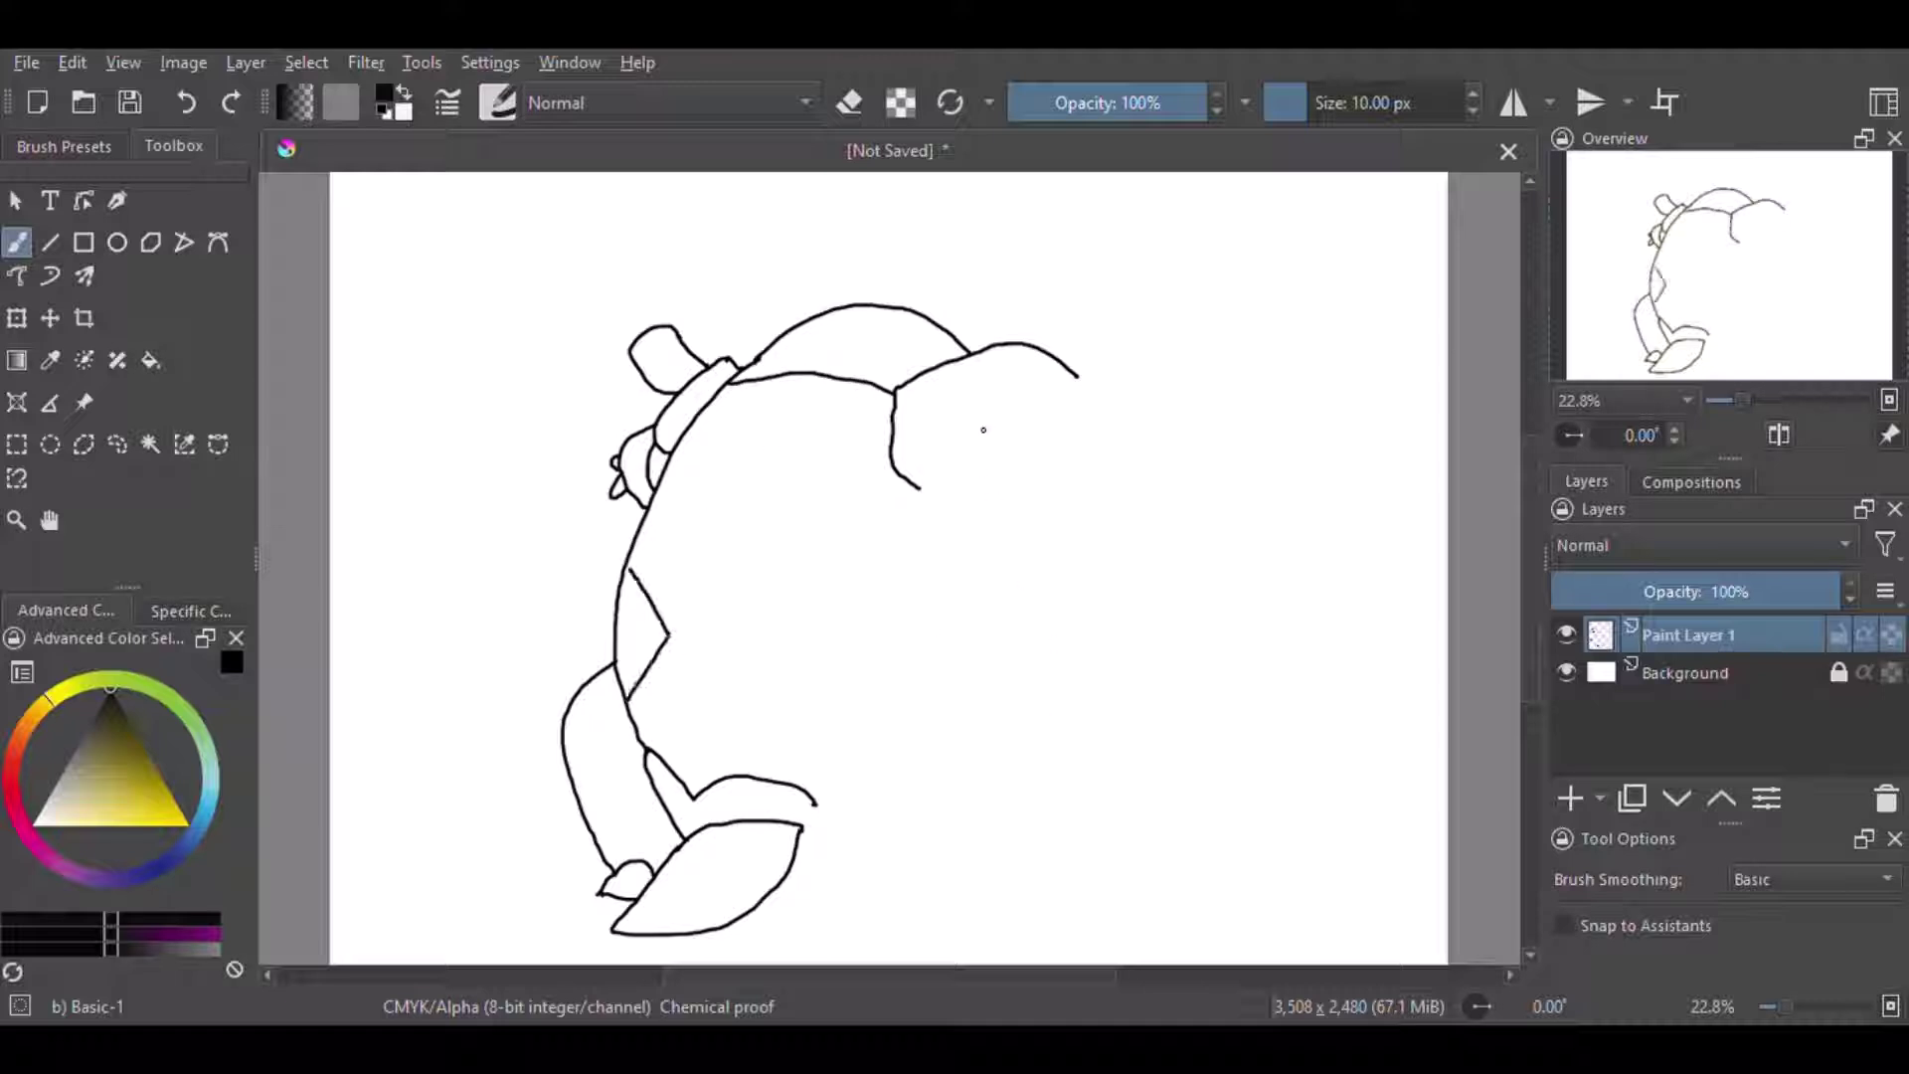
{"action": "key", "text": "ctrl+z"}
{"action": "left_click_drag", "start_coordinate": [1024, 343], "coordinate": [999, 470]}
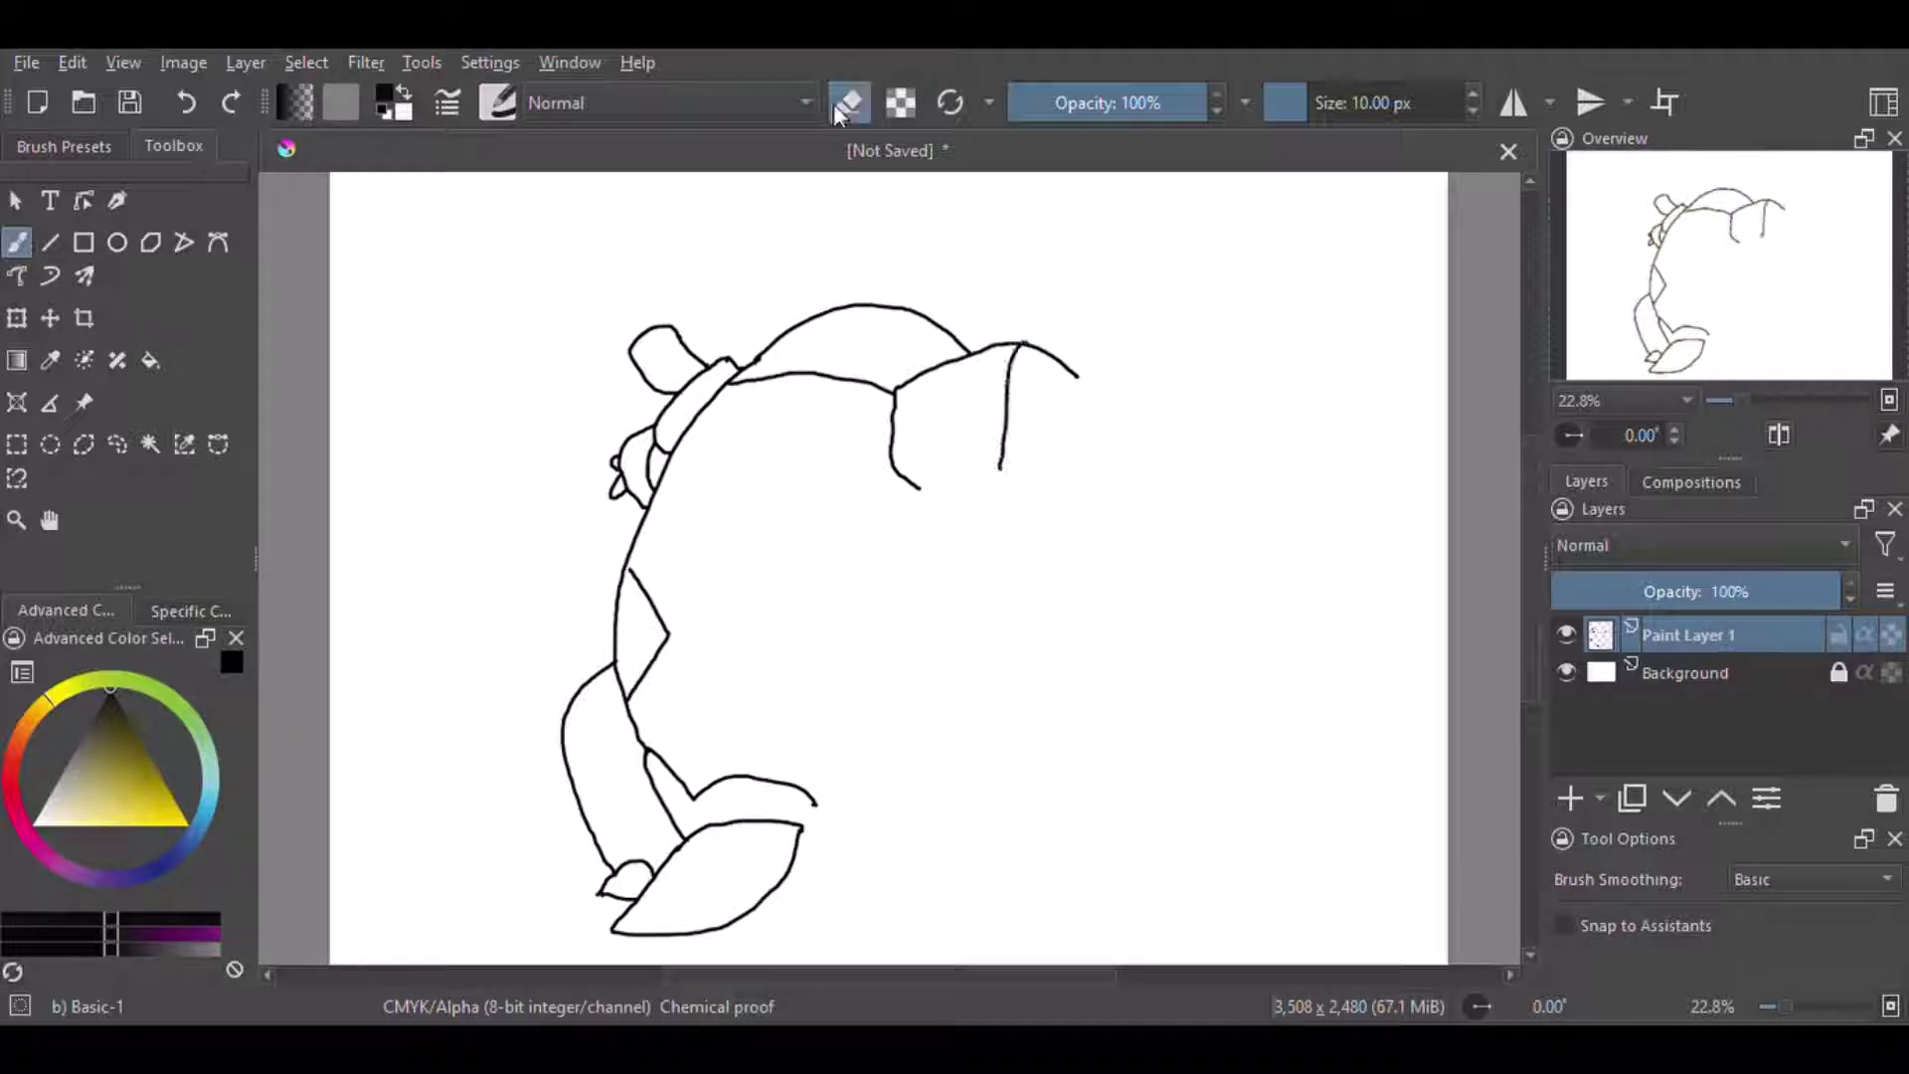
{"action": "key", "text": "e"}
- Add the central shell plate's lower edge and extend the shoulder piece, erasing a stray stroke
{"action": "mouse_move", "coordinate": [670, 635]}
{"action": "left_mouse_down"}
{"action": "mouse_move", "coordinate": [916, 500]}
{"action": "mouse_move", "coordinate": [1007, 506]}
{"action": "mouse_move", "coordinate": [1035, 544]}
{"action": "left_mouse_up"}
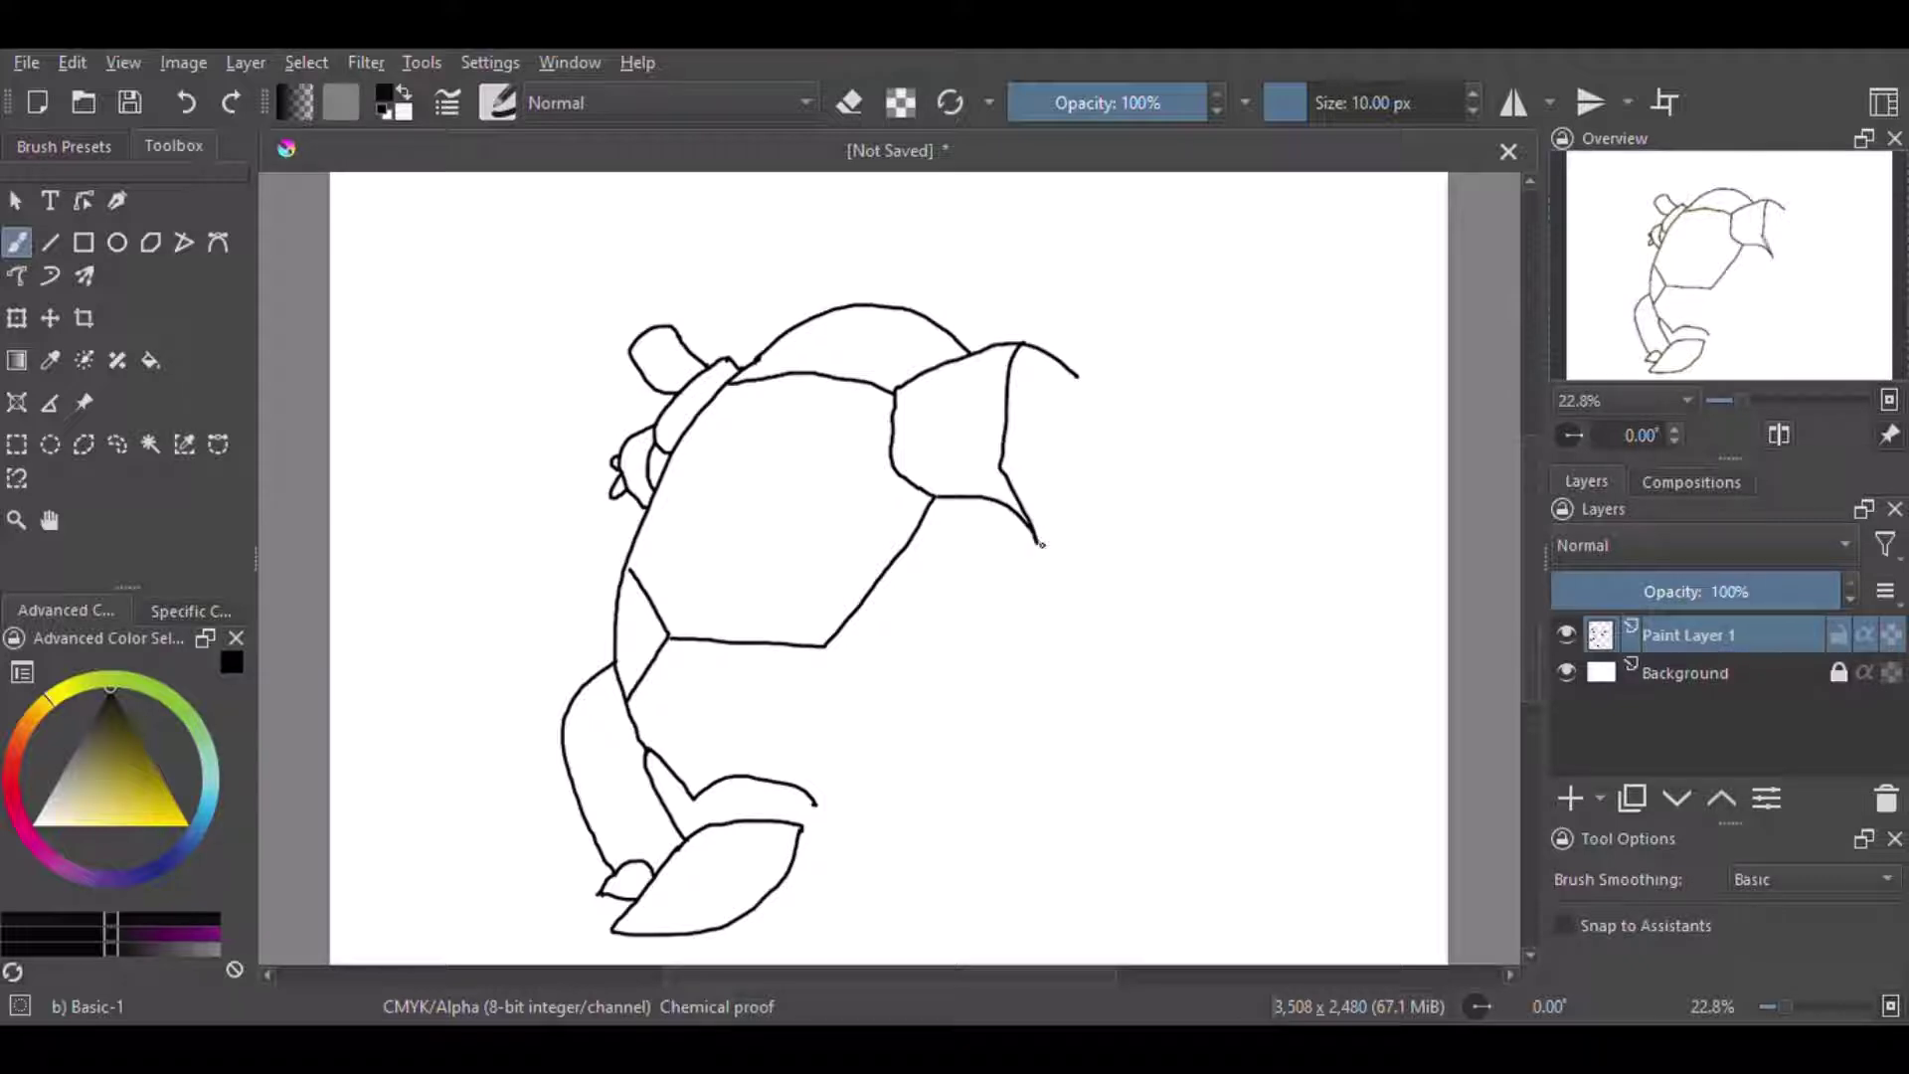
{"action": "key", "text": "e"}
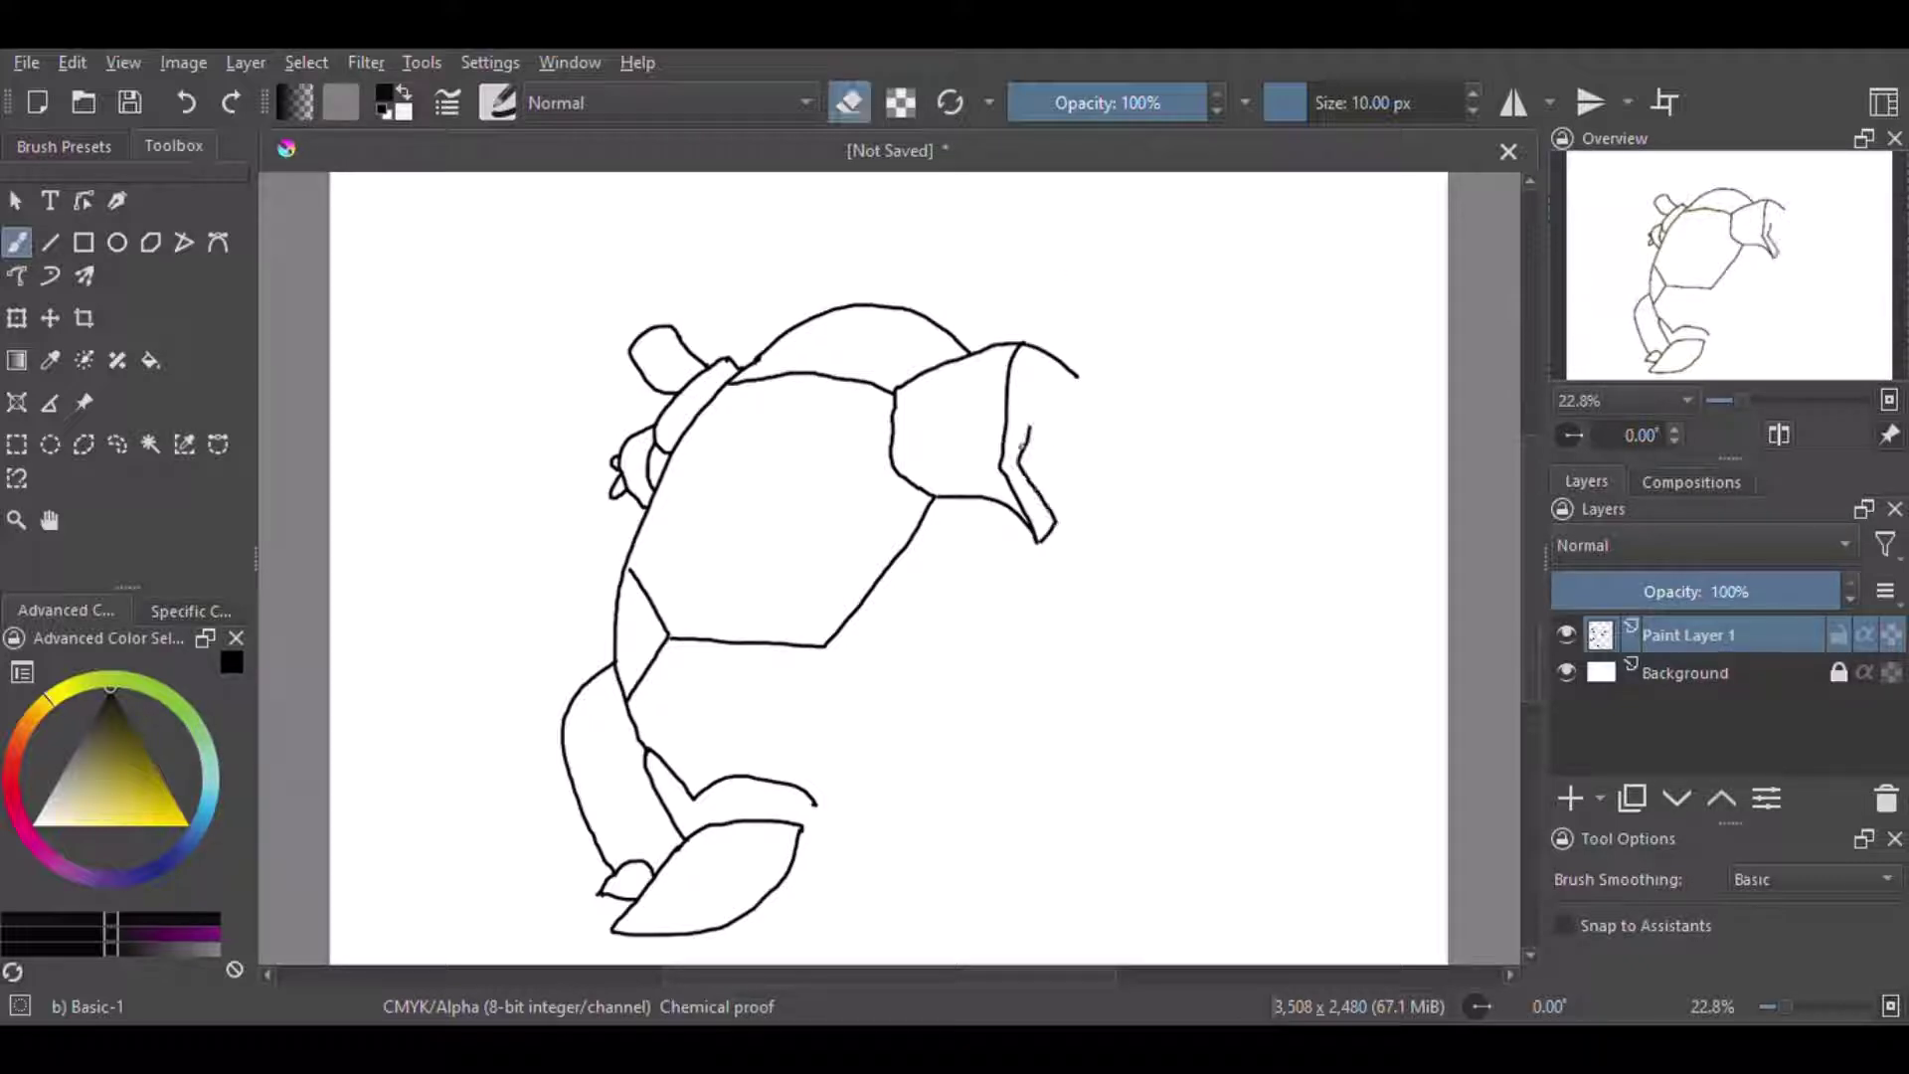
{"action": "mouse_move", "coordinate": [1025, 423]}
{"action": "left_mouse_down"}
{"action": "mouse_move", "coordinate": [1032, 489]}
{"action": "mouse_move", "coordinate": [1060, 390]}
{"action": "mouse_move", "coordinate": [1108, 391]}
{"action": "left_mouse_up"}
{"action": "key", "text": "e"}
{"action": "key", "text": "e"}
{"action": "key", "text": "e"}
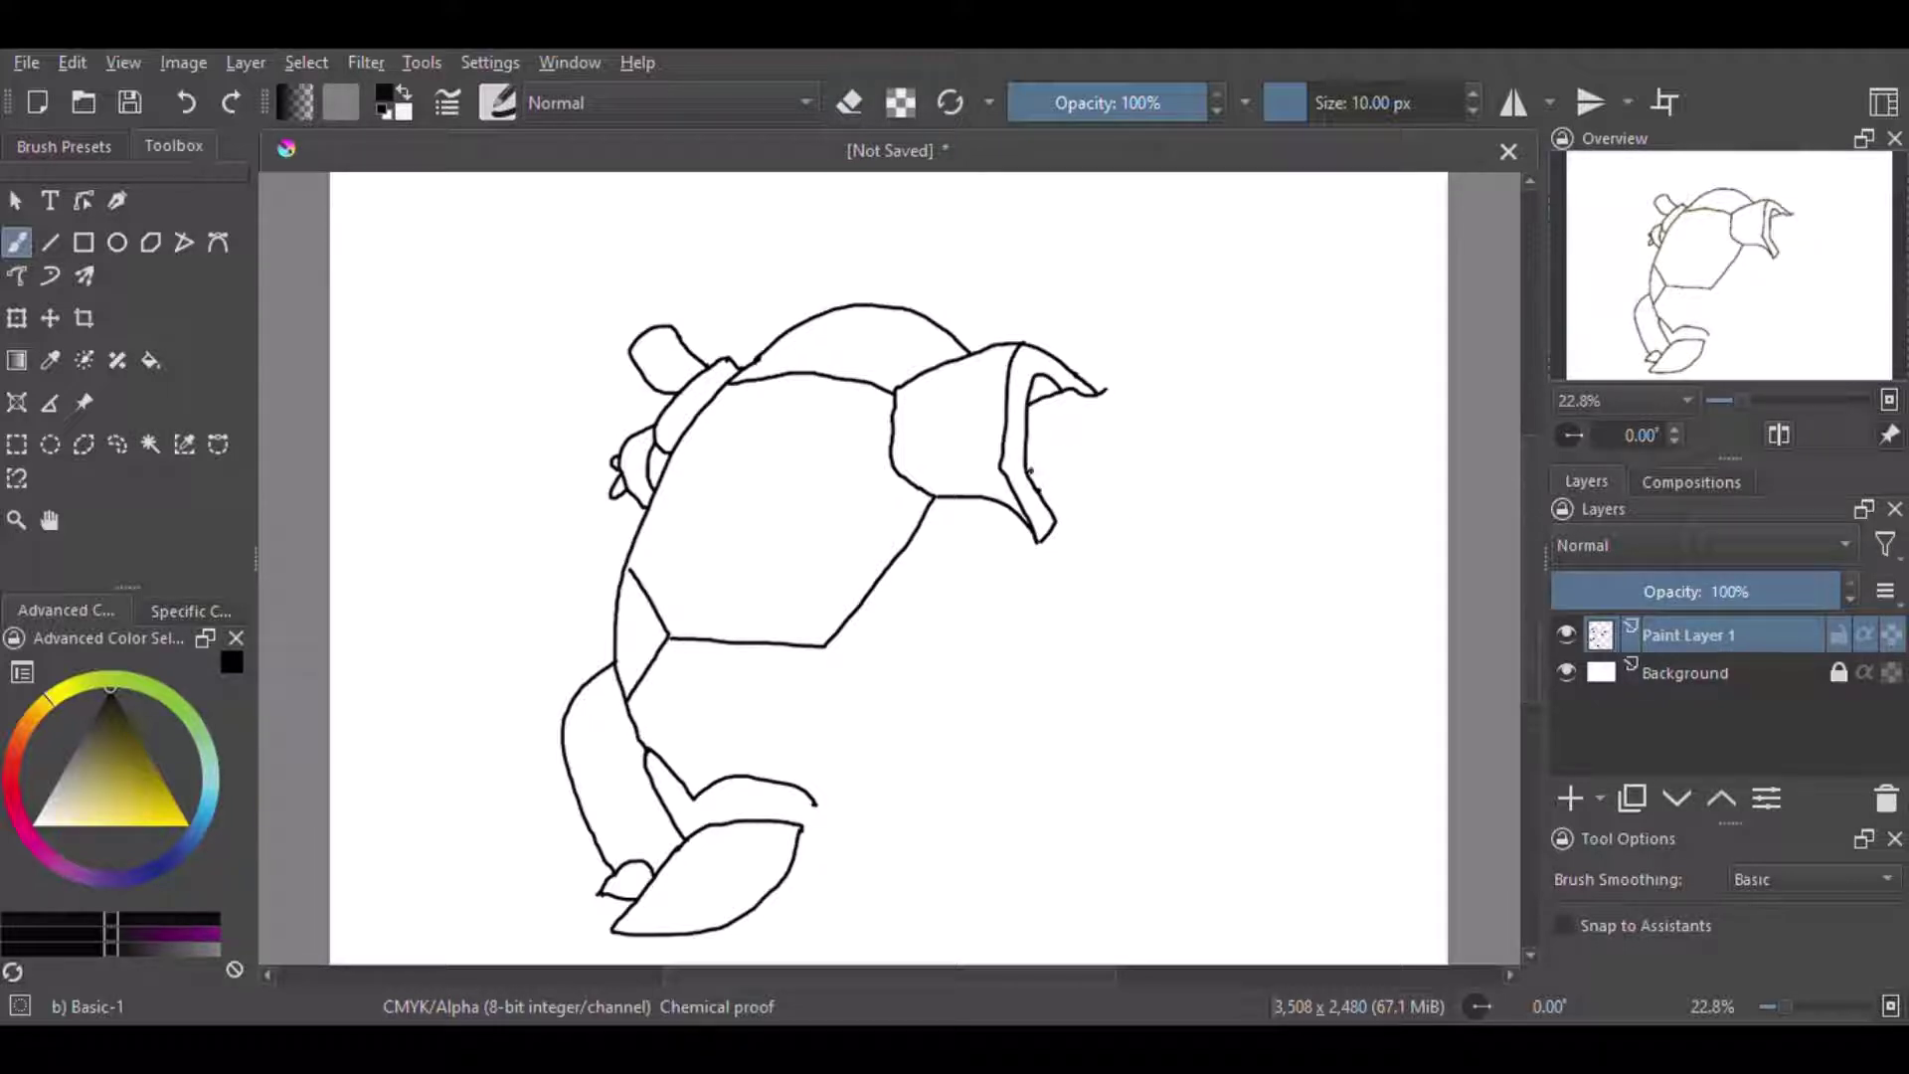
{"action": "left_click_drag", "start_coordinate": [1040, 464], "coordinate": [1109, 418]}
{"action": "mouse_move", "coordinate": [1056, 517]}
{"action": "left_mouse_down"}
{"action": "mouse_move", "coordinate": [1079, 553]}
{"action": "mouse_move", "coordinate": [1049, 458]}
{"action": "left_mouse_up"}
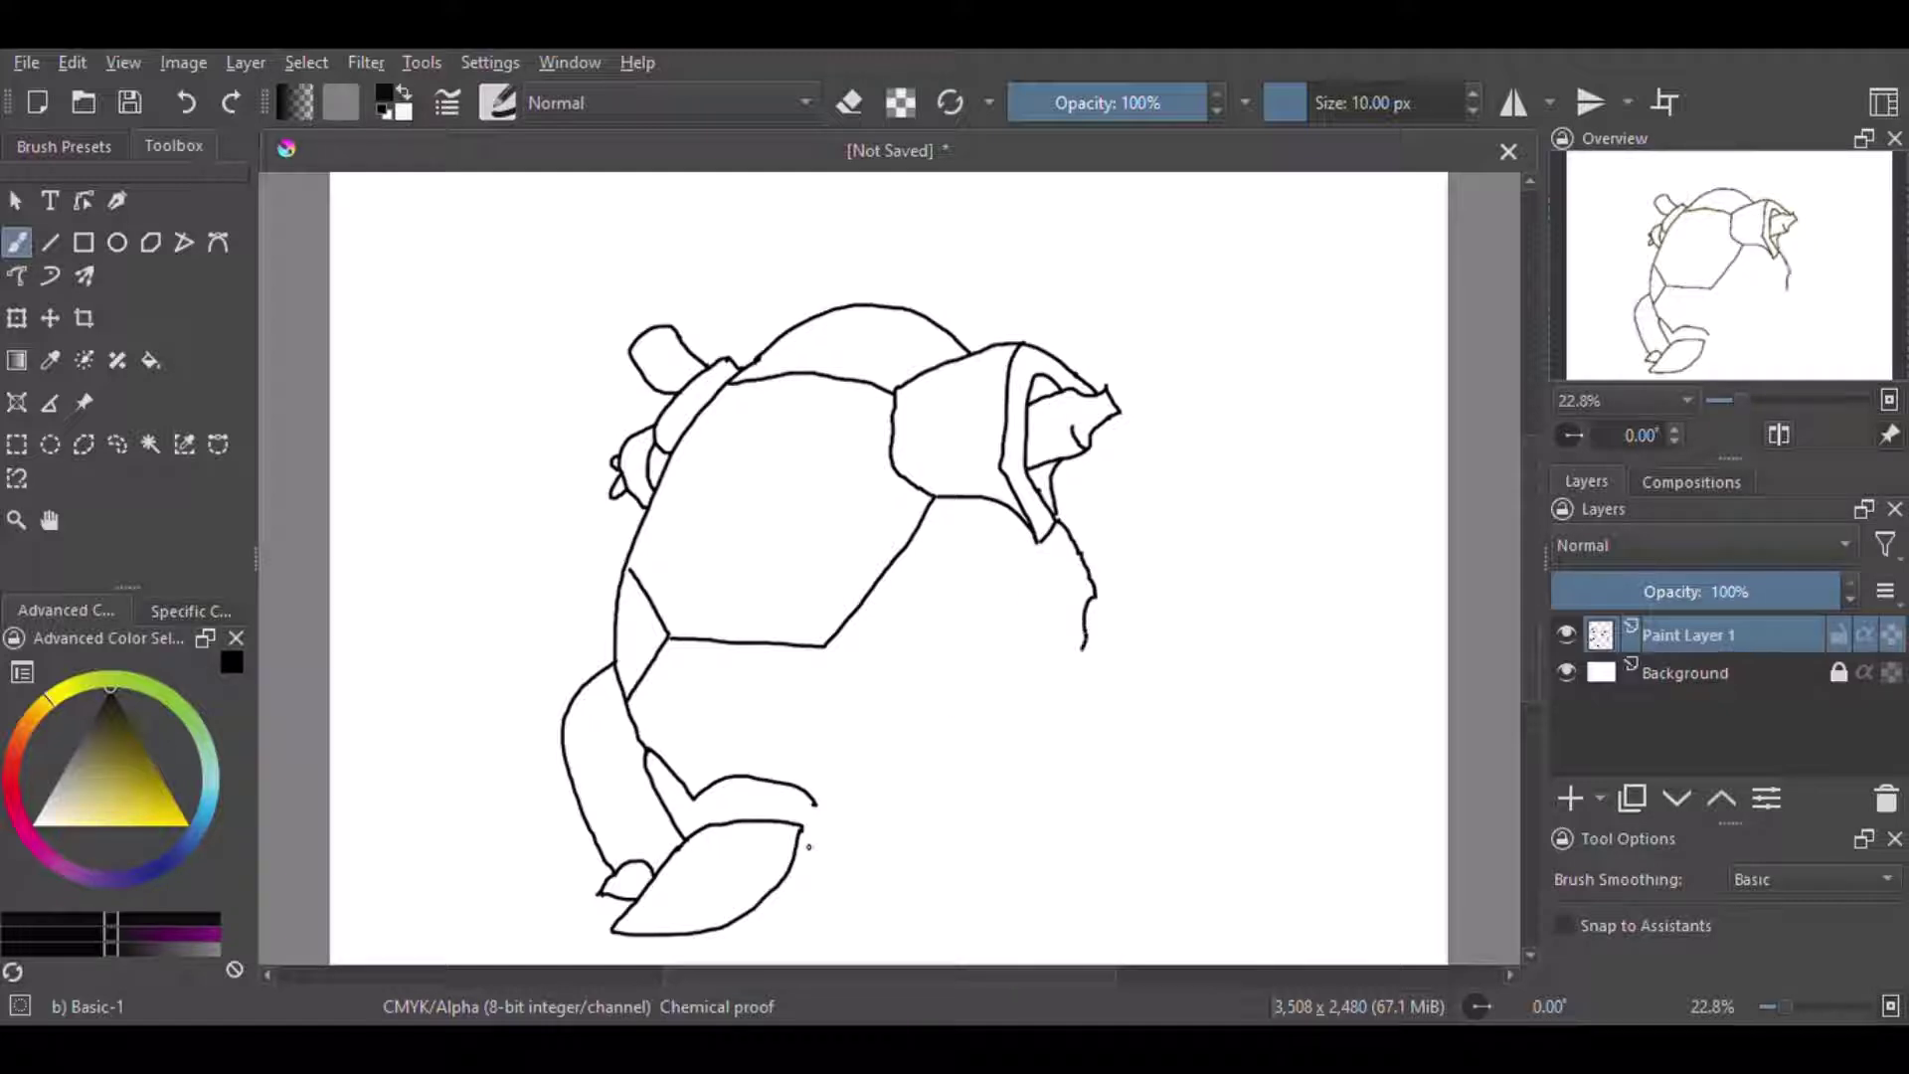
- Draw the right shell outline, plate seams and lower shell edge to the right leg
{"action": "mouse_move", "coordinate": [814, 844]}
{"action": "left_mouse_down"}
{"action": "mouse_move", "coordinate": [960, 825]}
{"action": "mouse_move", "coordinate": [1084, 652]}
{"action": "left_mouse_up"}
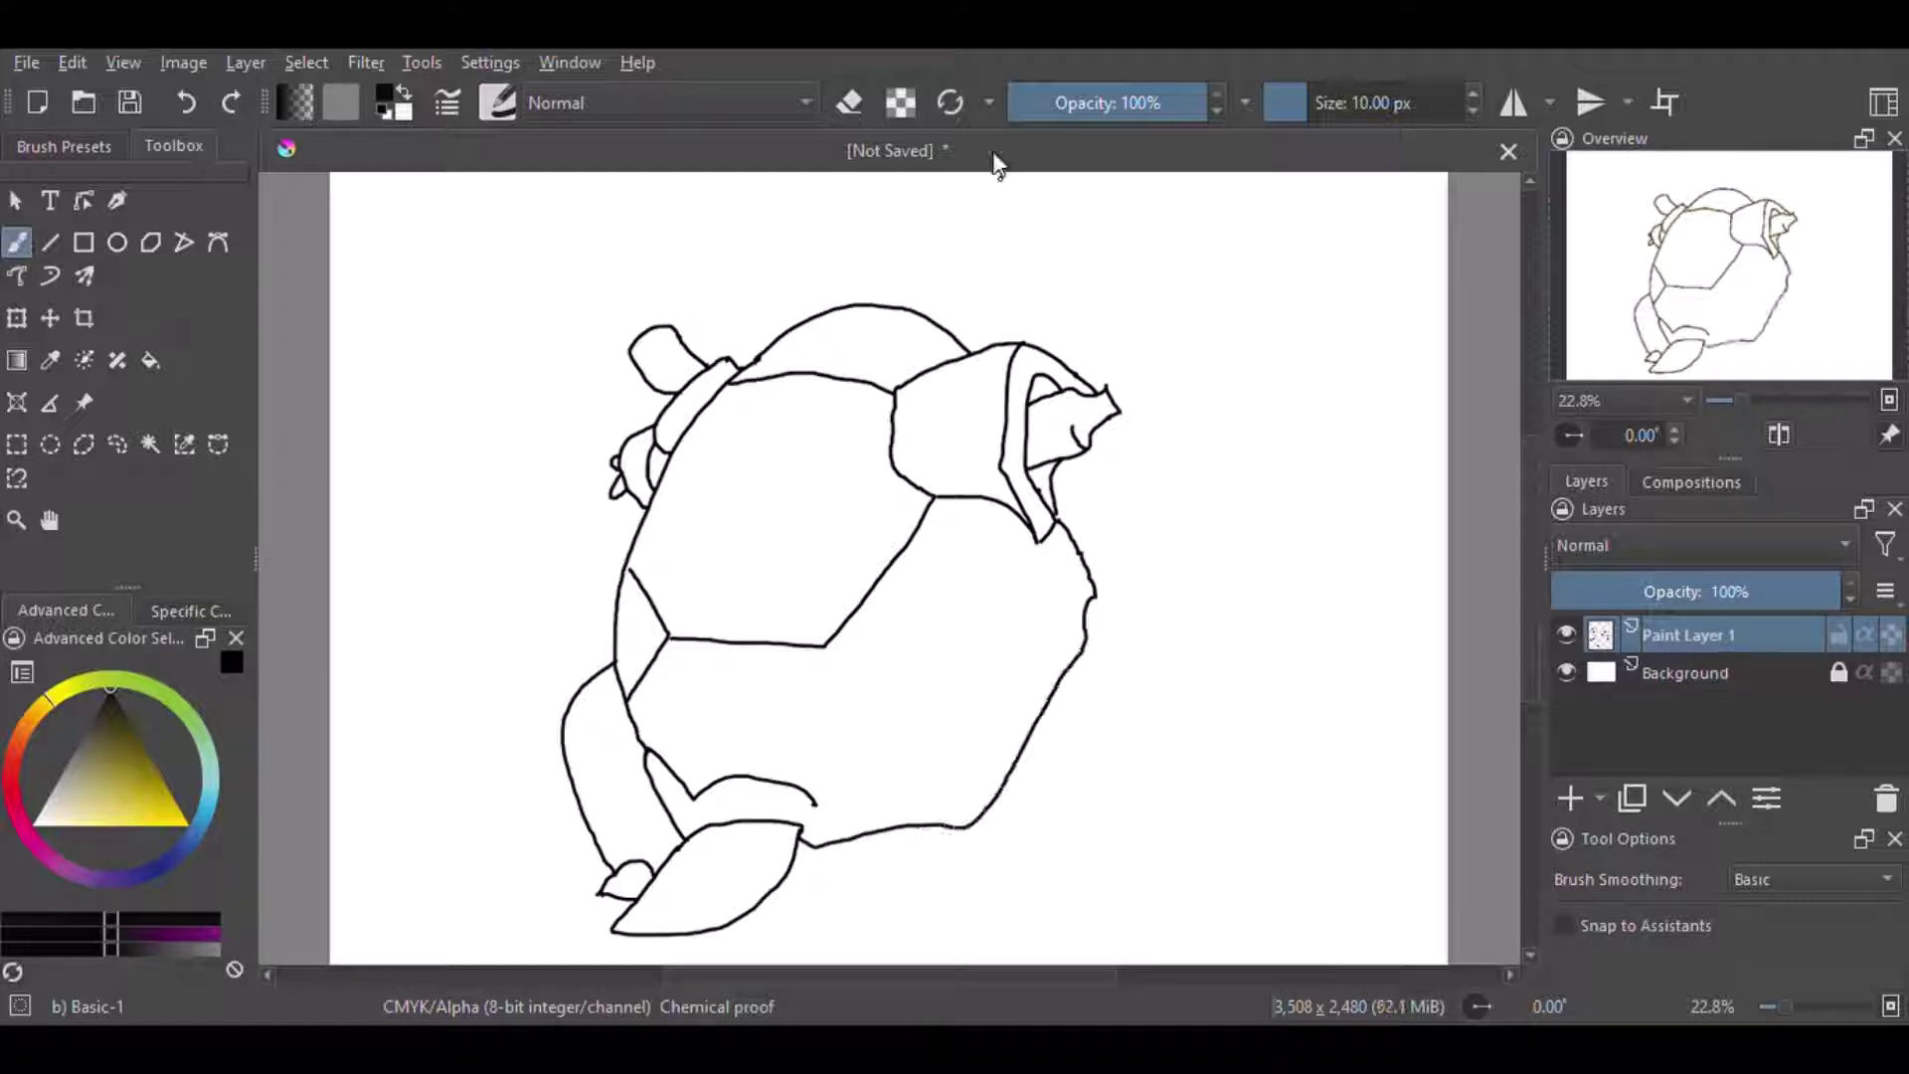
{"action": "key", "text": "e"}
{"action": "key", "text": "e"}
{"action": "mouse_move", "coordinate": [1075, 540]}
{"action": "left_mouse_down"}
{"action": "mouse_move", "coordinate": [875, 785]}
{"action": "mouse_move", "coordinate": [816, 807]}
{"action": "left_mouse_up"}
{"action": "left_click_drag", "start_coordinate": [825, 648], "coordinate": [888, 776]}
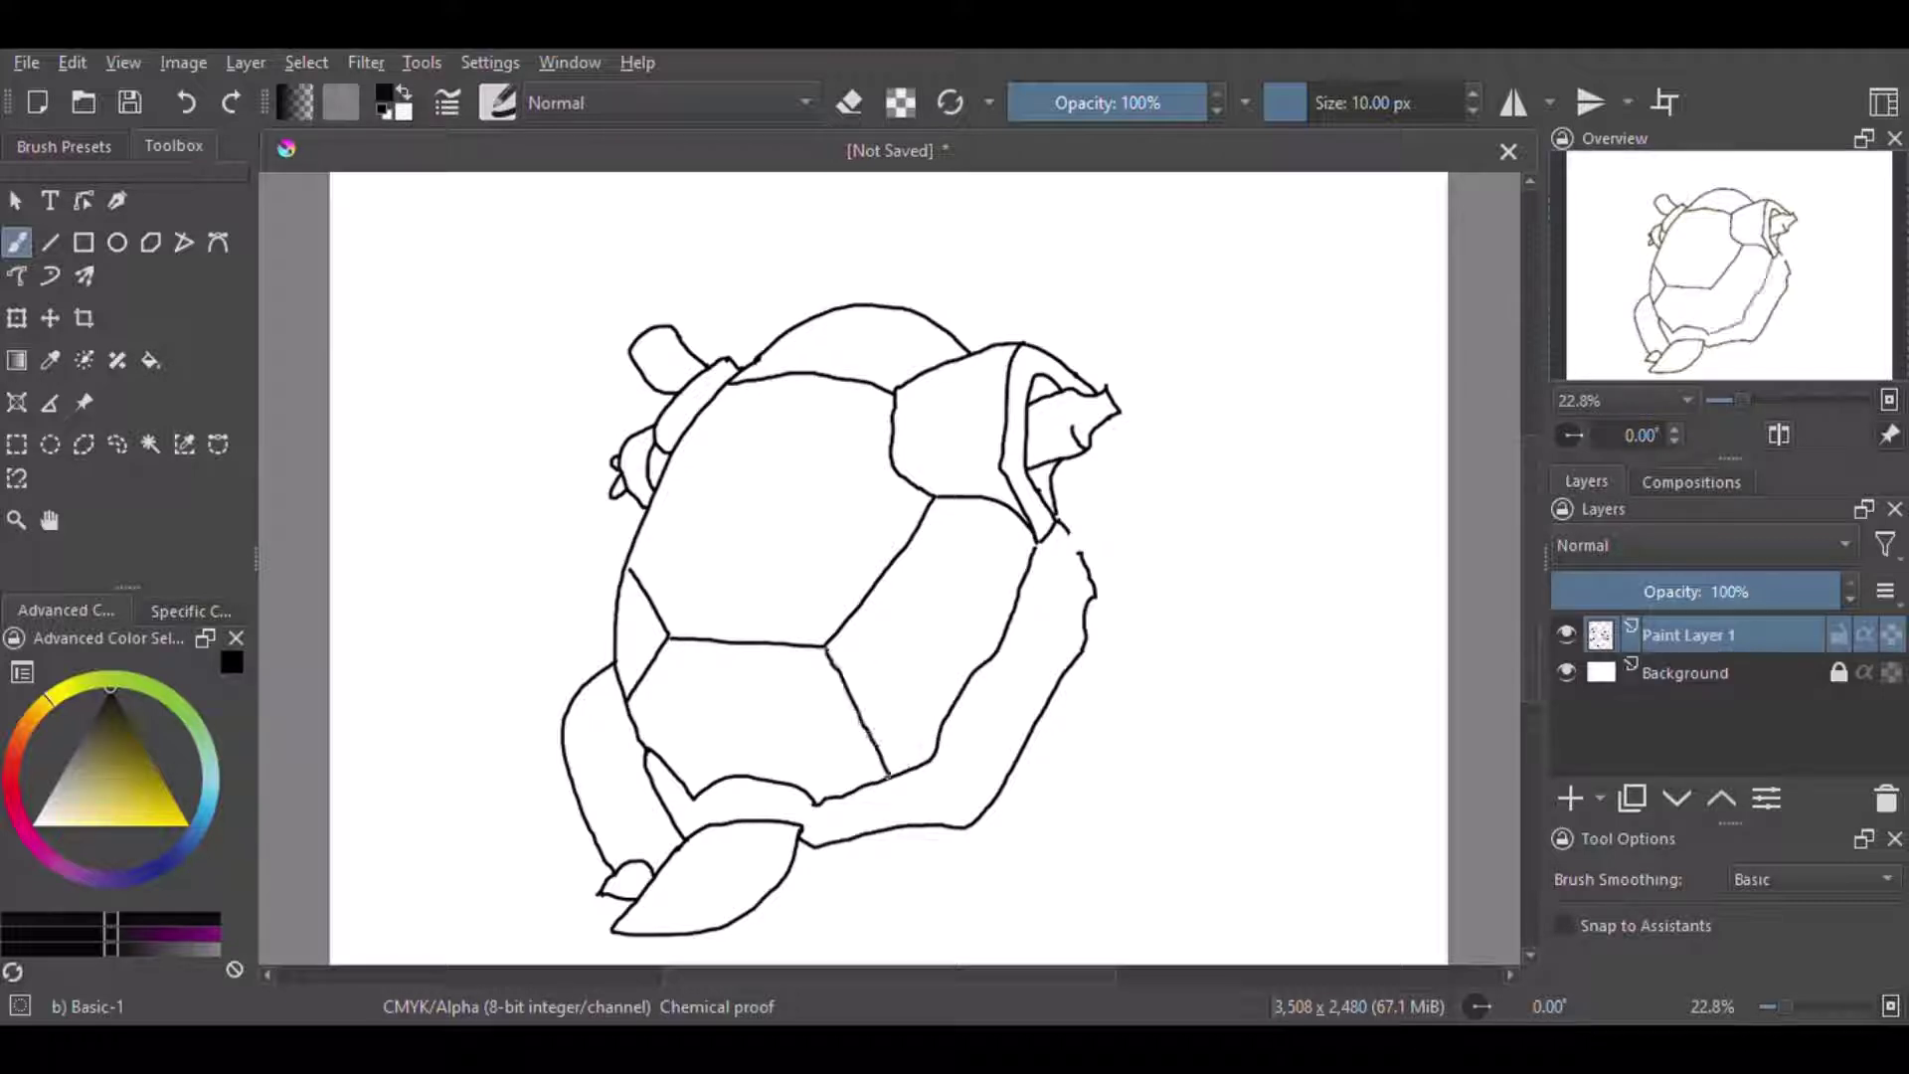
{"action": "left_click_drag", "start_coordinate": [969, 831], "coordinate": [987, 875]}
{"action": "mouse_move", "coordinate": [785, 881]}
{"action": "left_mouse_down"}
{"action": "mouse_move", "coordinate": [972, 857]}
{"action": "mouse_move", "coordinate": [1041, 900]}
{"action": "mouse_move", "coordinate": [975, 924]}
{"action": "left_mouse_up"}
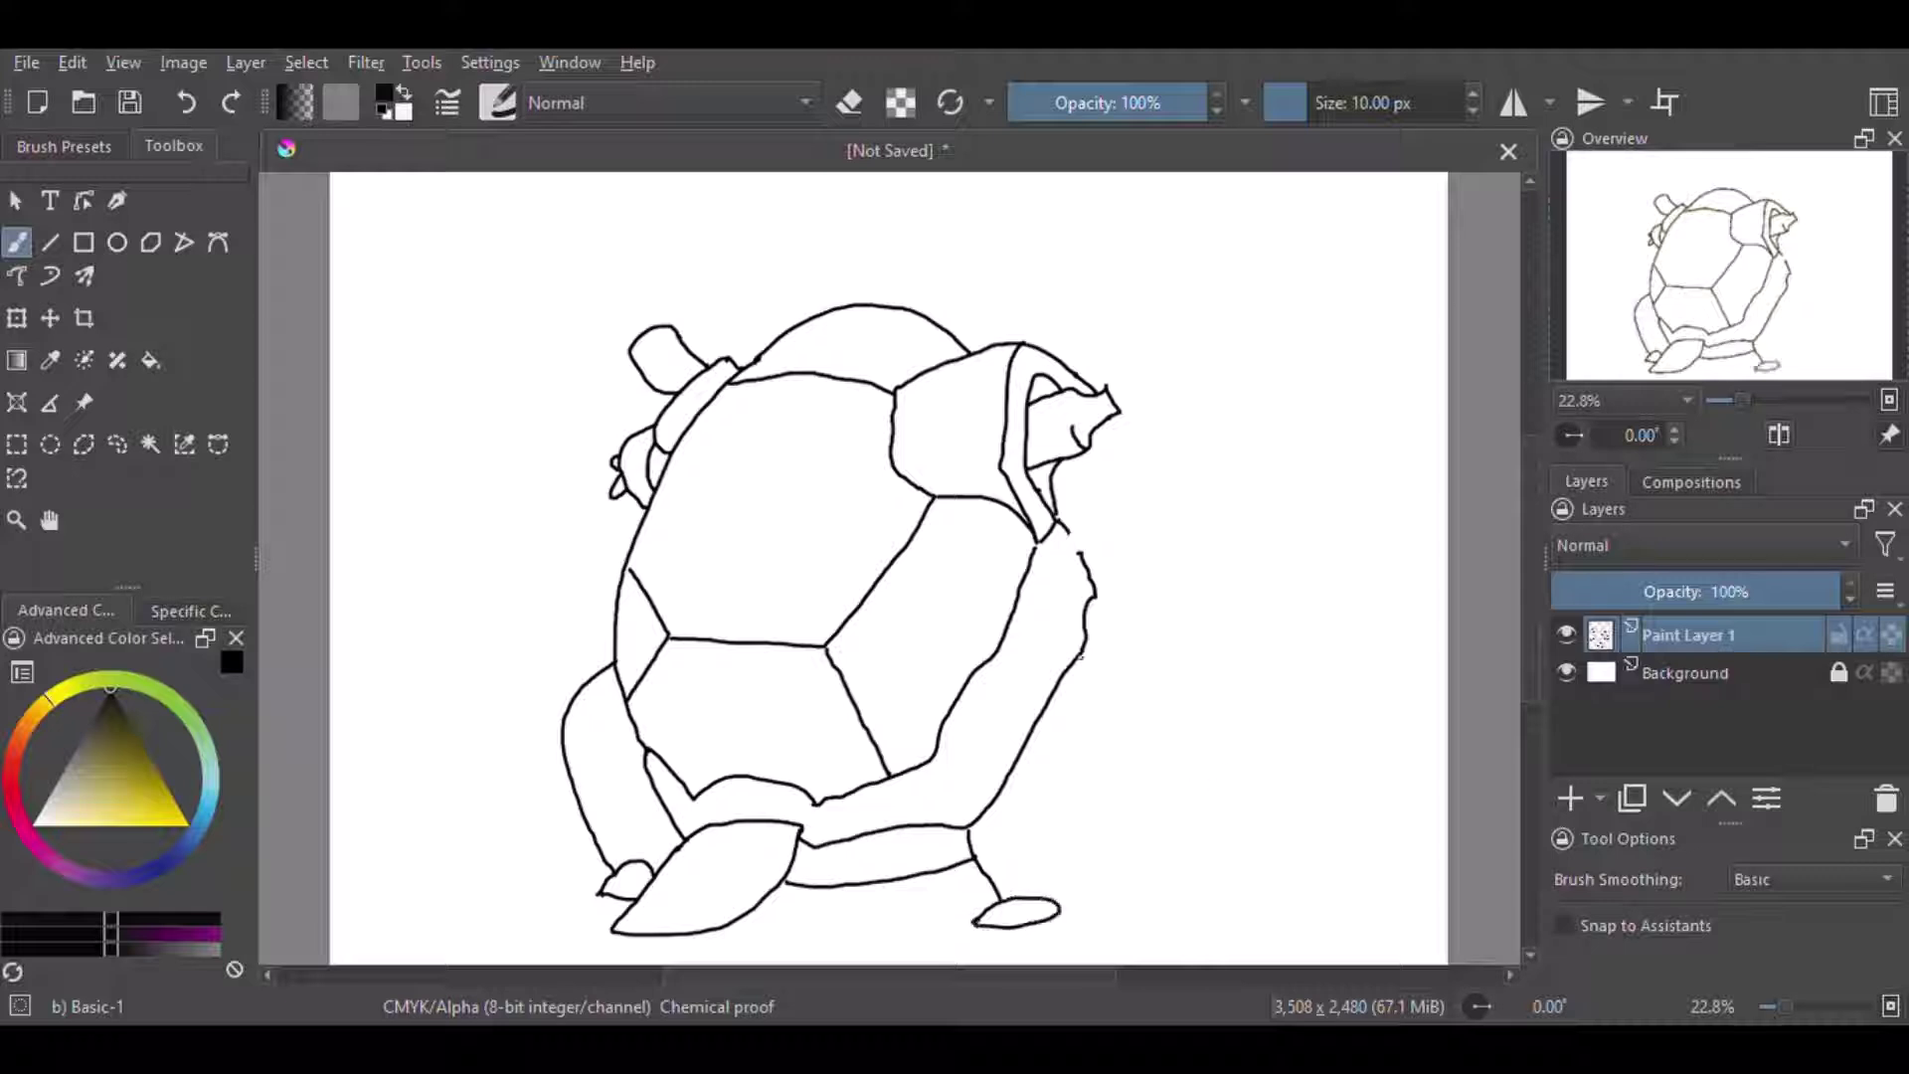
- Draw the right leg bulging down to the foot, redoing one misplaced line
{"action": "mouse_move", "coordinate": [1081, 657]}
{"action": "left_mouse_down"}
{"action": "mouse_move", "coordinate": [1119, 704]}
{"action": "mouse_move", "coordinate": [1141, 810]}
{"action": "mouse_move", "coordinate": [1059, 910]}
{"action": "mouse_move", "coordinate": [1184, 900]}
{"action": "mouse_move", "coordinate": [1168, 878]}
{"action": "left_mouse_up"}
{"action": "mouse_move", "coordinate": [1088, 644]}
{"action": "left_mouse_down"}
{"action": "mouse_move", "coordinate": [1178, 775]}
{"action": "mouse_move", "coordinate": [1138, 860]}
{"action": "left_mouse_up"}
{"action": "key", "text": "ctrl+z"}
{"action": "mouse_move", "coordinate": [1083, 637]}
{"action": "left_mouse_down"}
{"action": "mouse_move", "coordinate": [1124, 660]}
{"action": "mouse_move", "coordinate": [1143, 847]}
{"action": "left_mouse_up"}
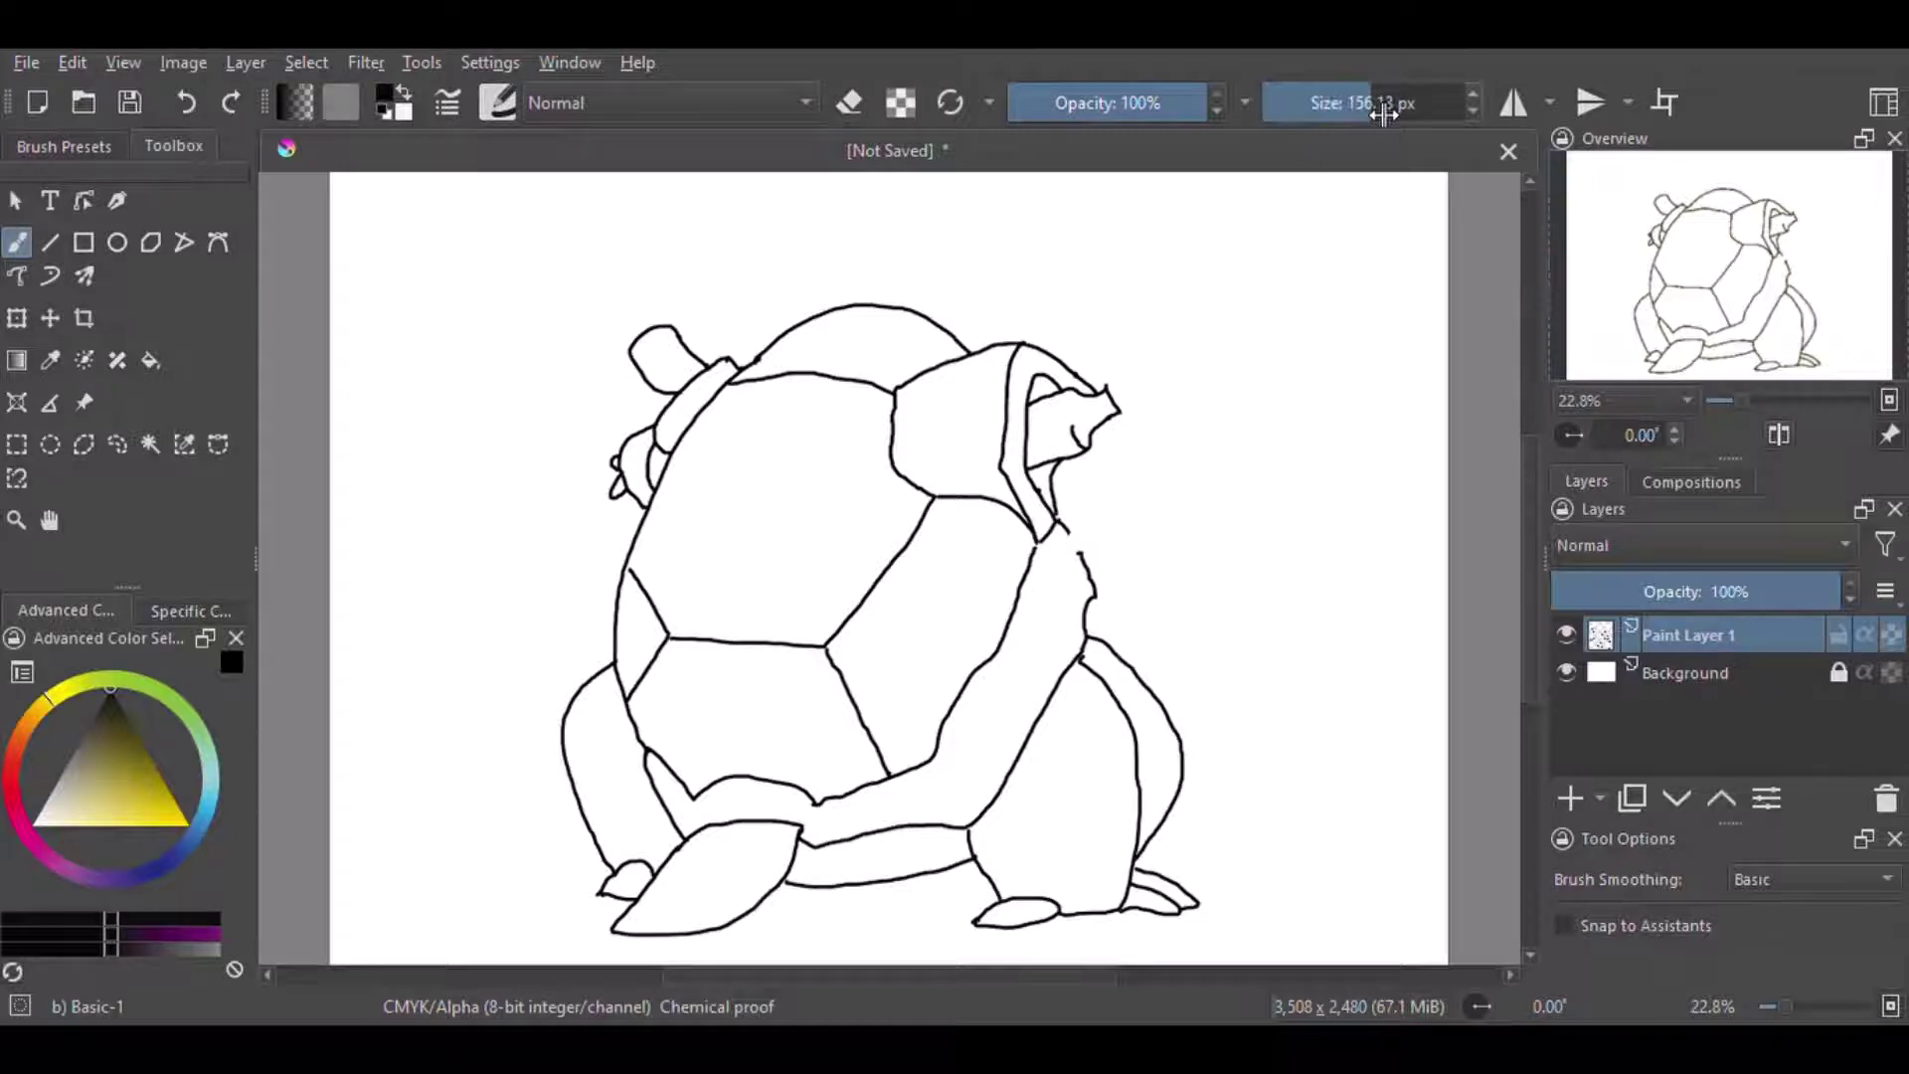
- With a larger brush, draw the cannon barrel edges and extend the neck, undoing the shell-top arc
{"action": "mouse_move", "coordinate": [1392, 110]}
{"action": "left_mouse_down"}
{"action": "mouse_move", "coordinate": [1406, 119]}
{"action": "mouse_move", "coordinate": [1307, 104]}
{"action": "left_mouse_up"}
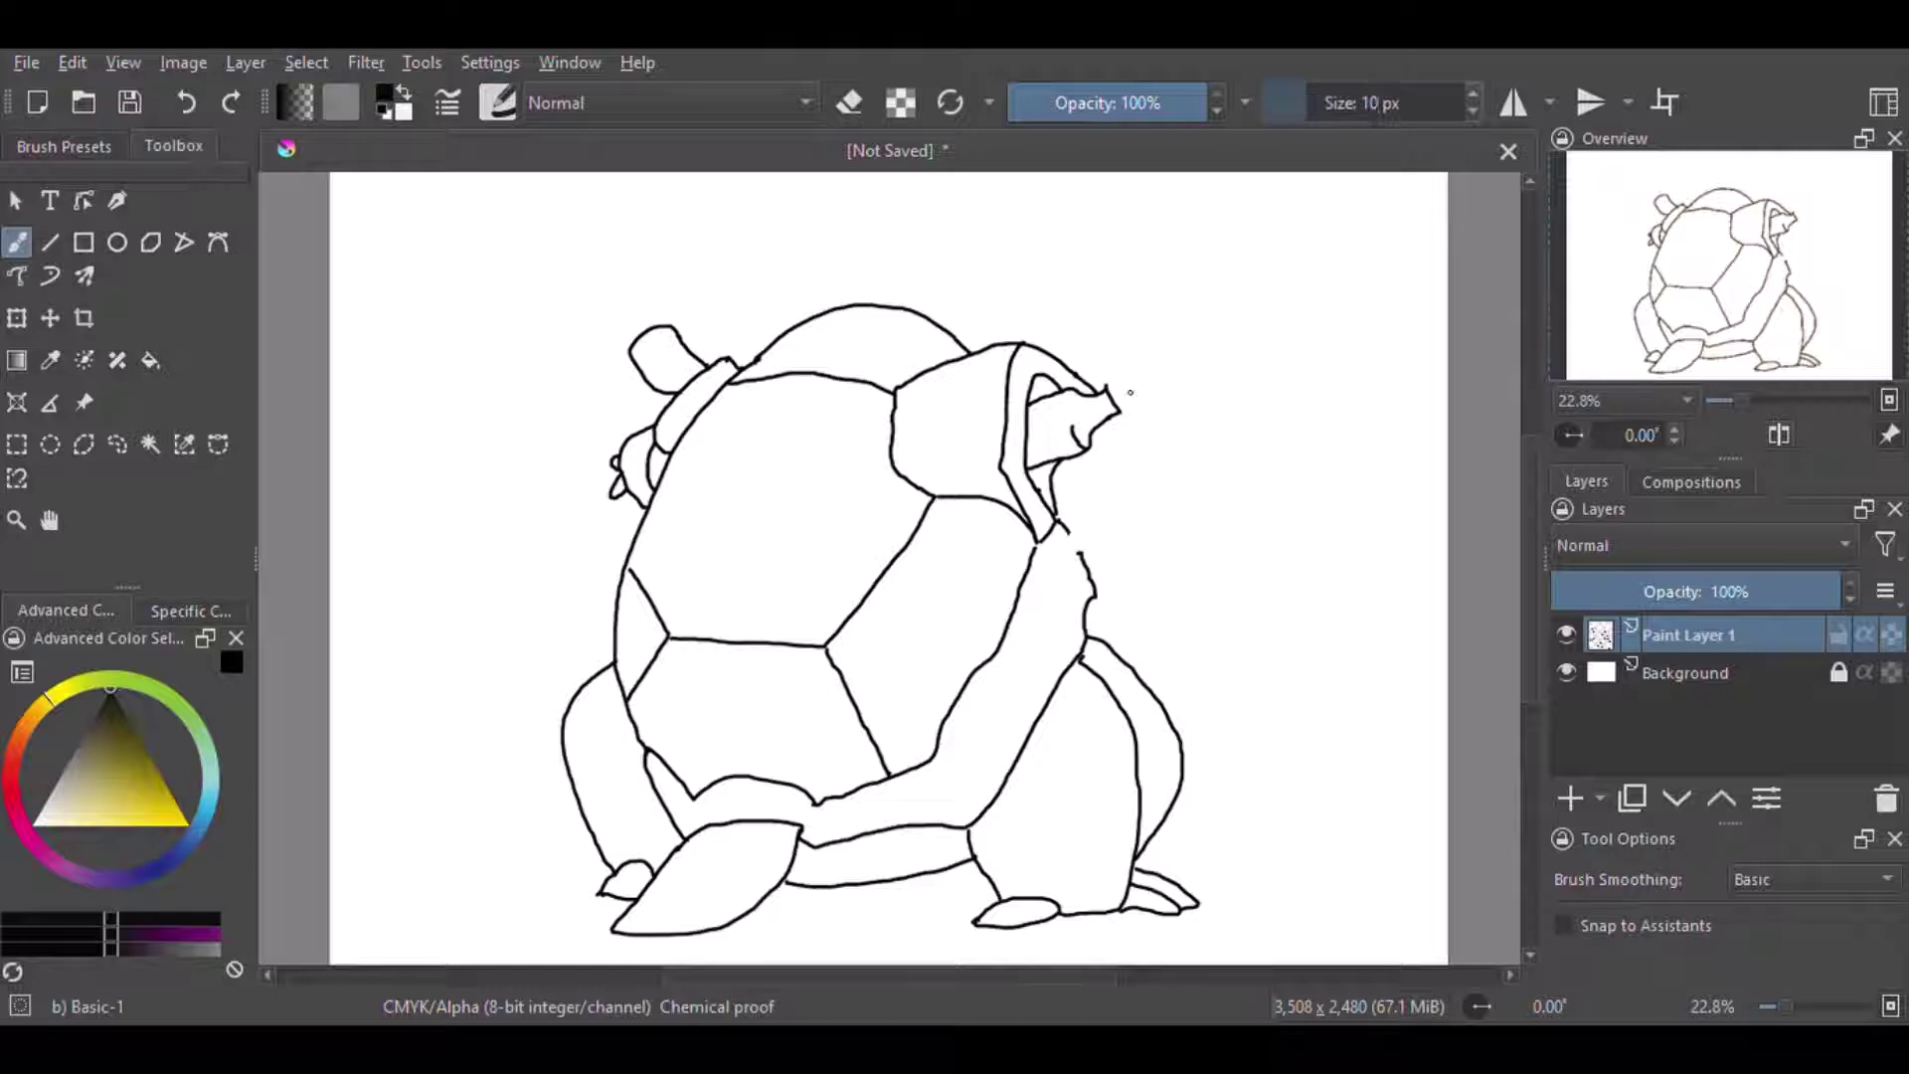
{"action": "left_click_drag", "start_coordinate": [1102, 360], "coordinate": [1173, 336]}
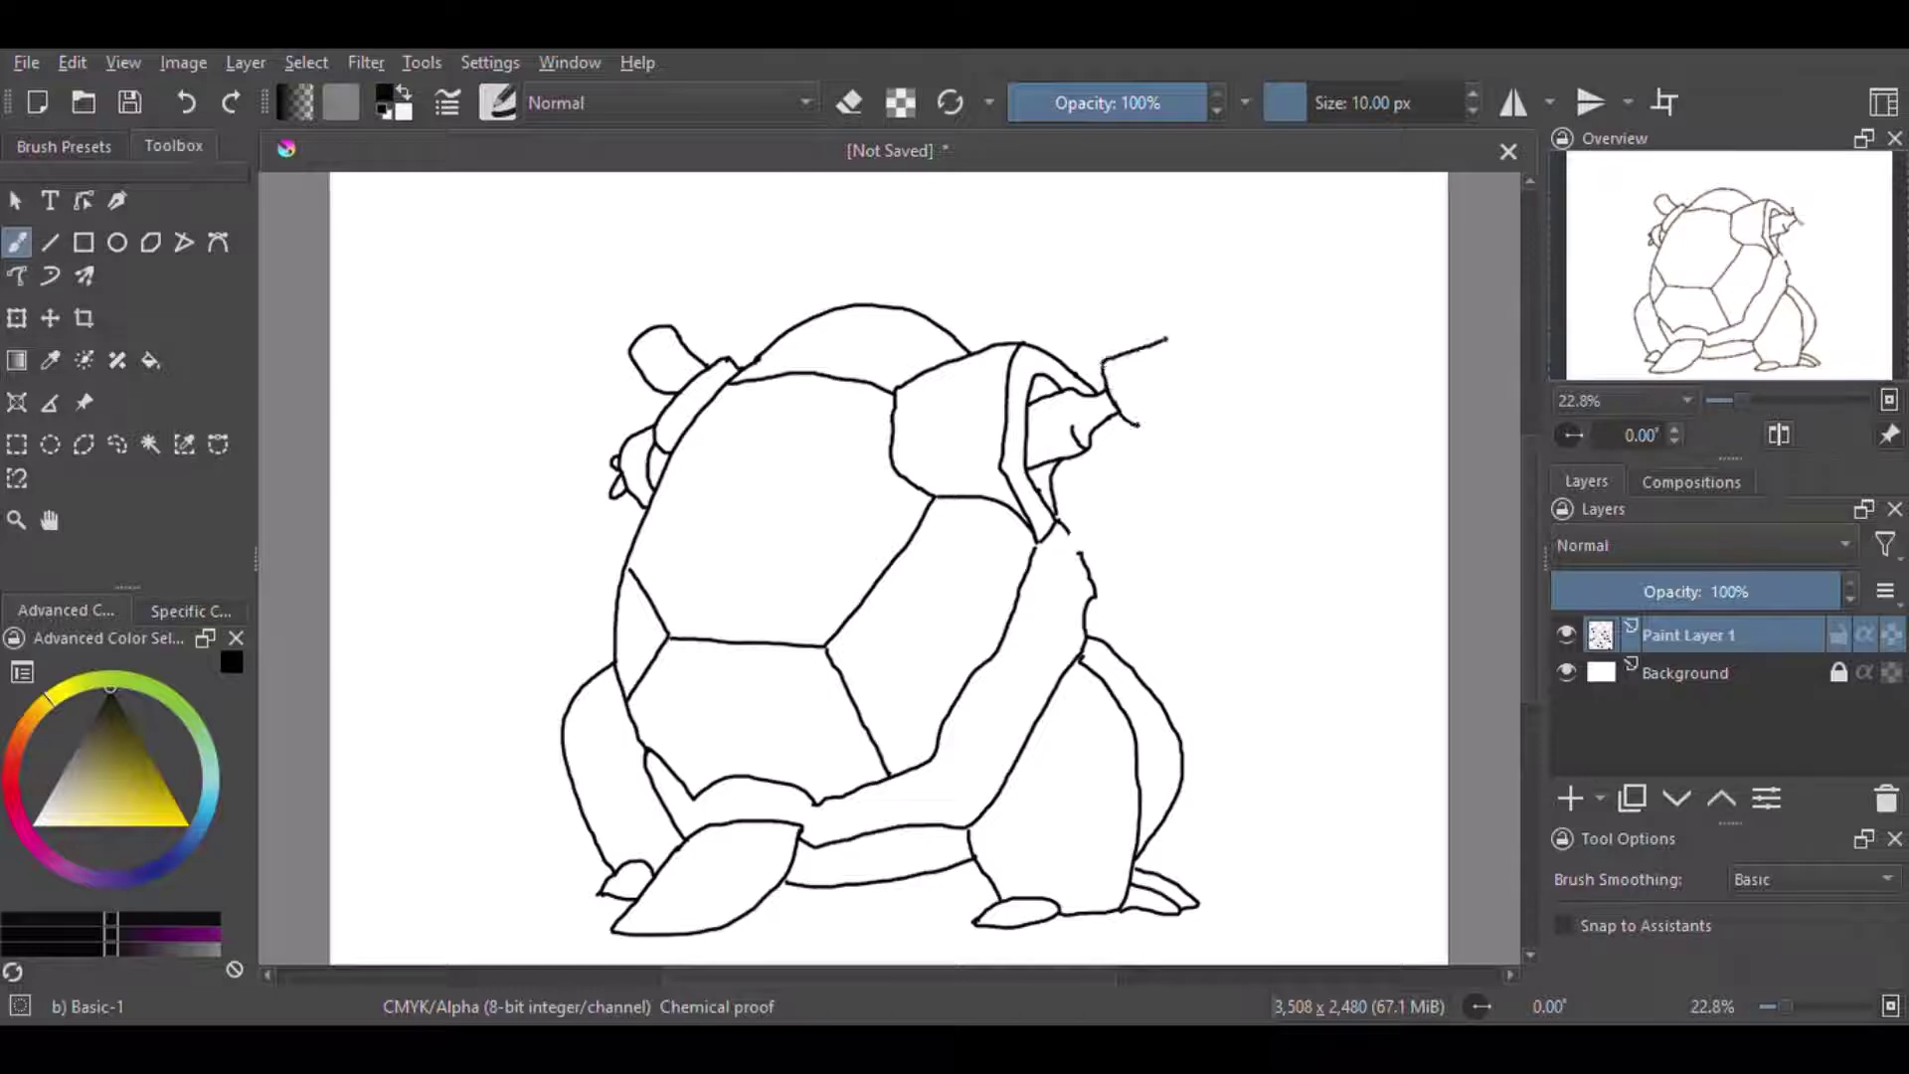
{"action": "left_click_drag", "start_coordinate": [1128, 423], "coordinate": [1219, 384]}
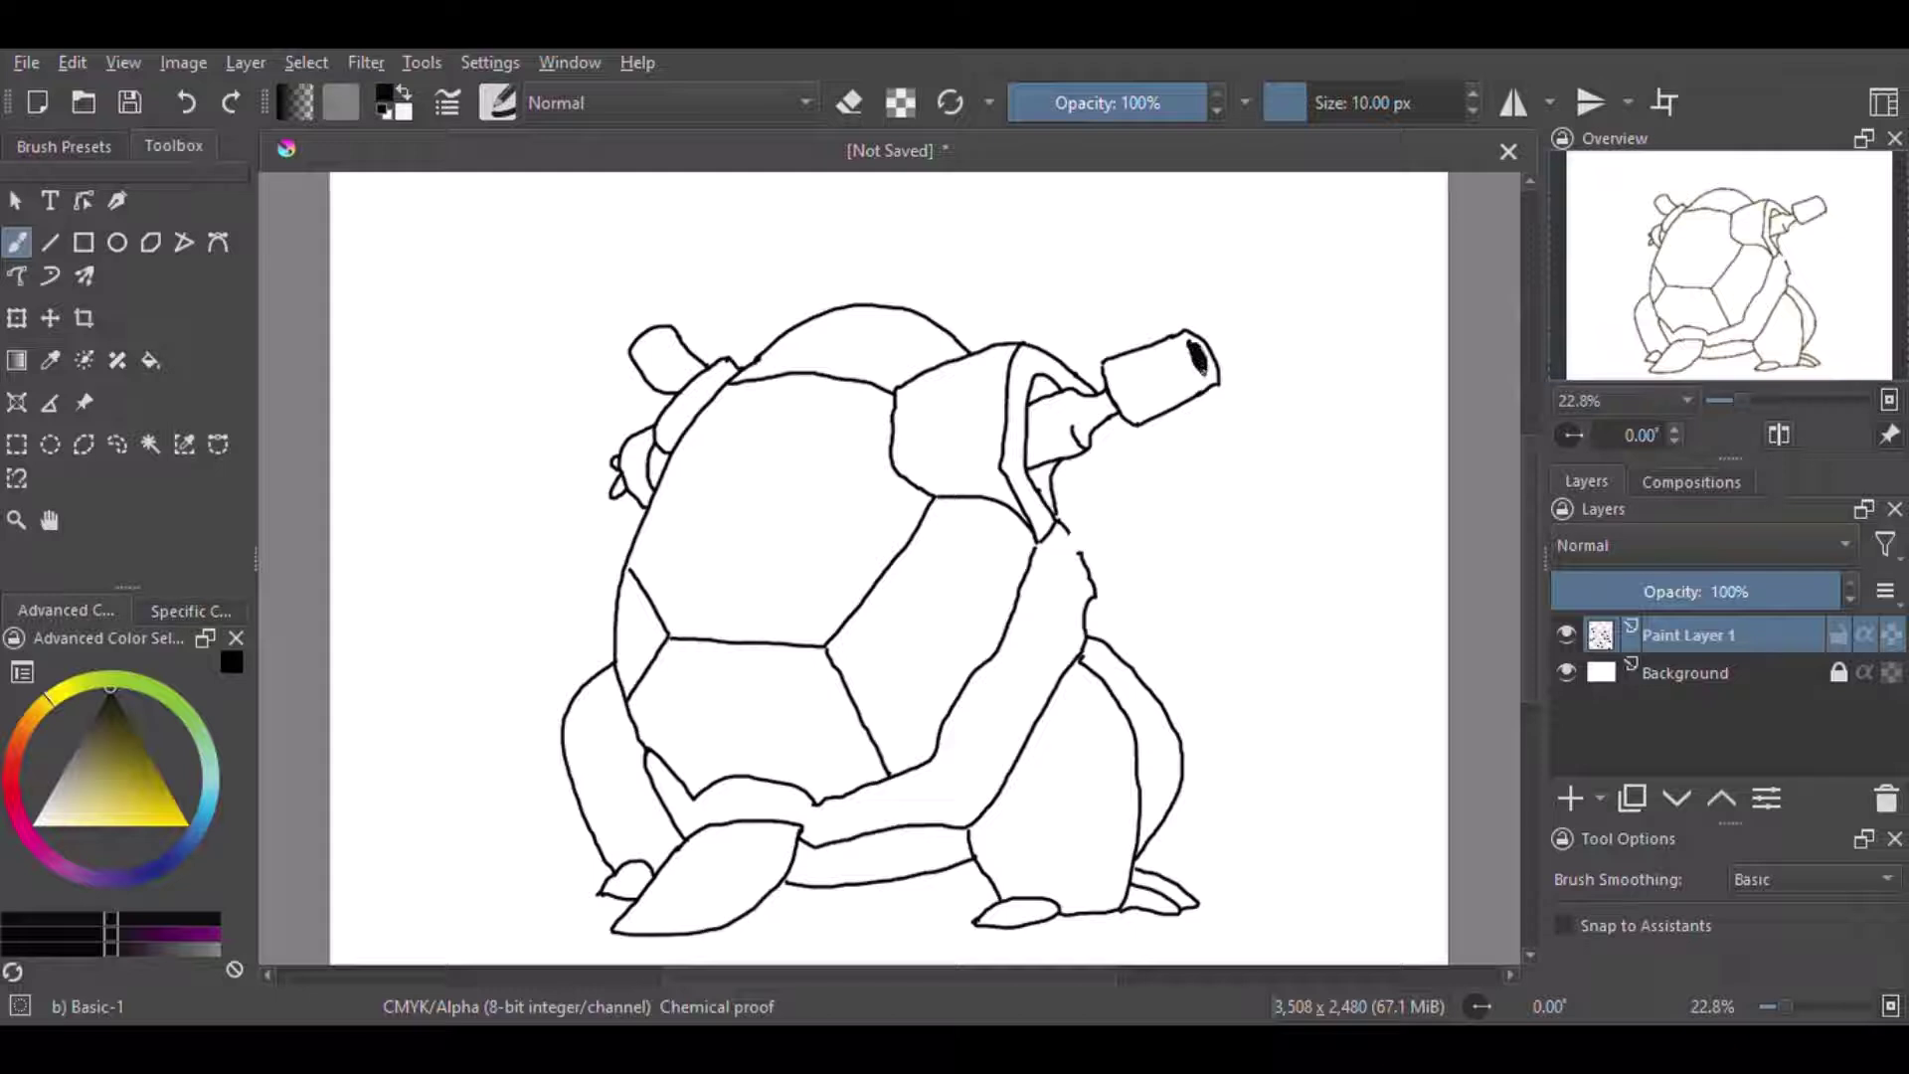
{"action": "left_click_drag", "start_coordinate": [1098, 595], "coordinate": [1133, 426]}
{"action": "mouse_move", "coordinate": [1100, 358]}
{"action": "left_mouse_down"}
{"action": "mouse_move", "coordinate": [875, 294]}
{"action": "mouse_move", "coordinate": [827, 304]}
{"action": "mouse_move", "coordinate": [985, 292]}
{"action": "left_mouse_up"}
{"action": "key", "text": "e"}
{"action": "key", "text": "e"}
{"action": "key", "text": "ctrl+z"}
{"action": "key", "text": "ctrl+z"}
- Extend the shell-top arc and outline the rounded right arm below the cannon
{"action": "left_click", "coordinate": [850, 103]}
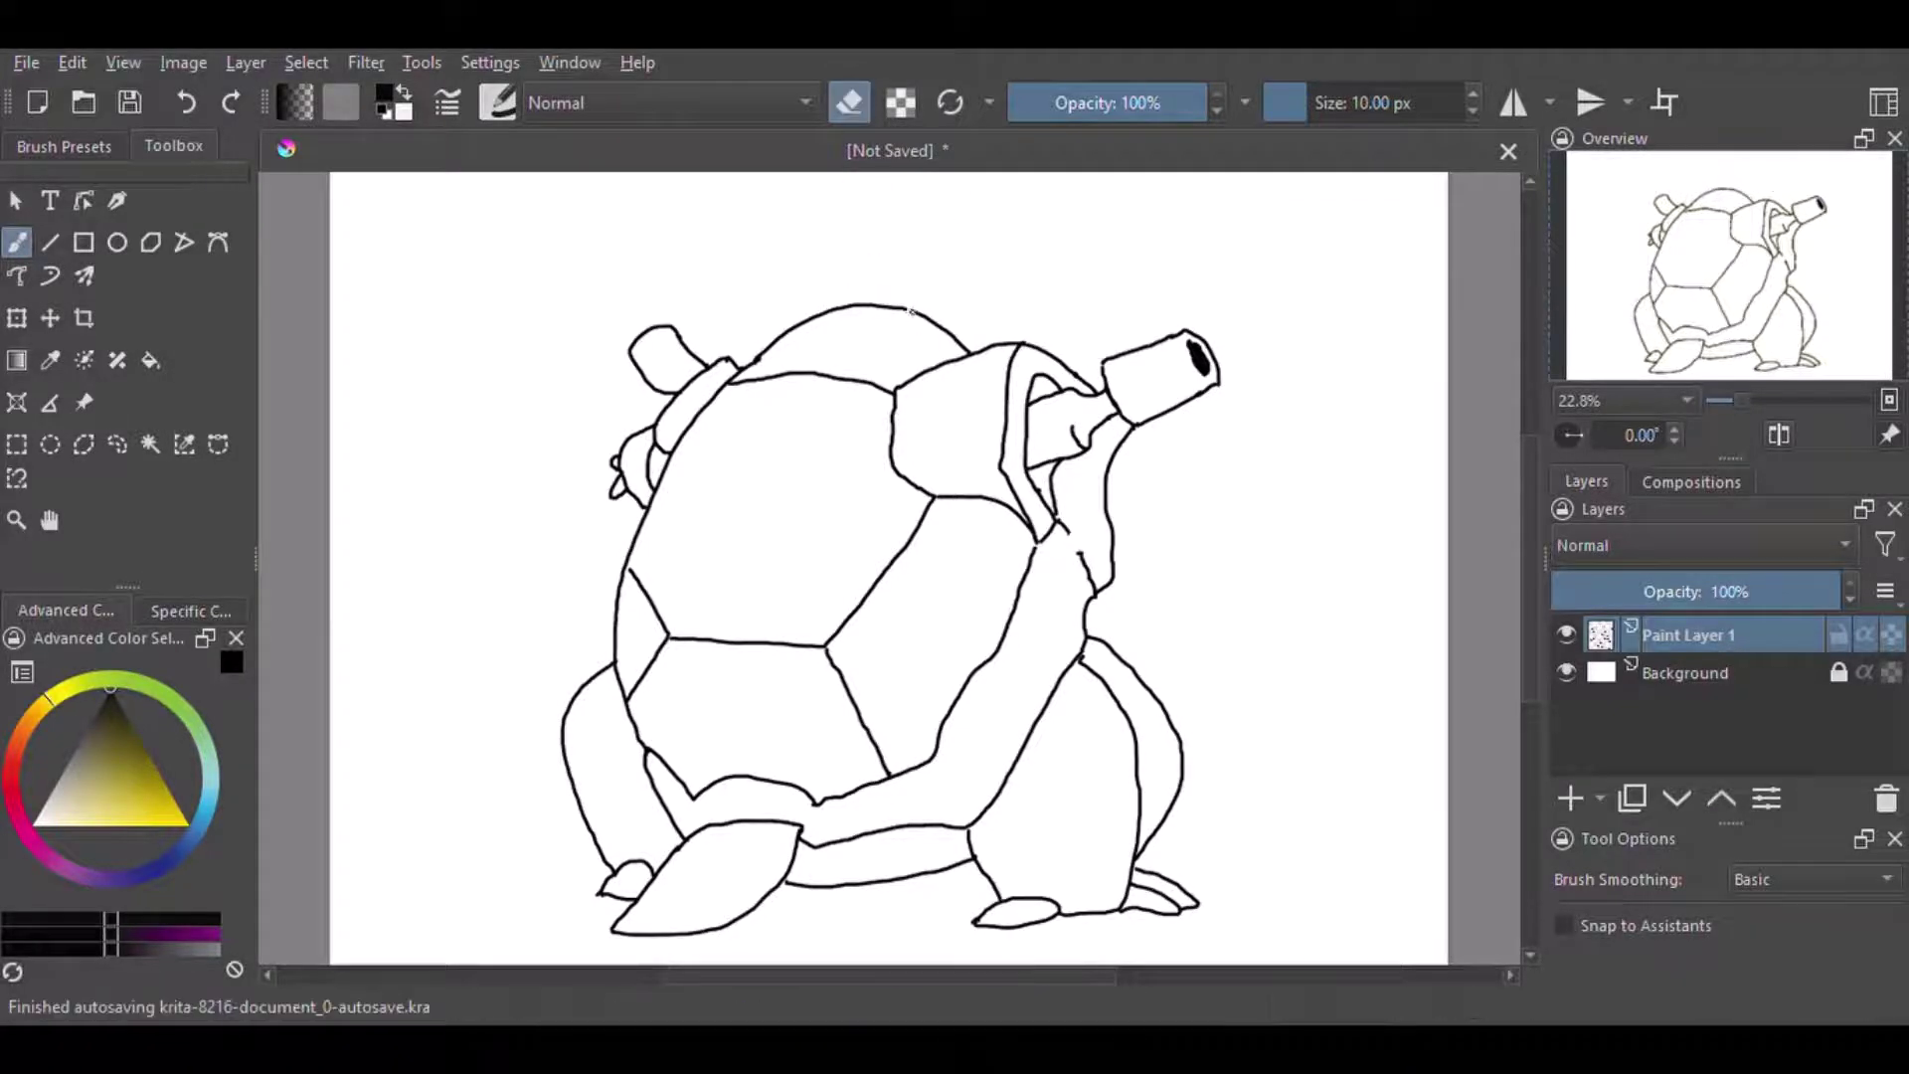
{"action": "mouse_move", "coordinate": [1000, 343]}
{"action": "left_mouse_down"}
{"action": "mouse_move", "coordinate": [890, 314]}
{"action": "mouse_move", "coordinate": [1109, 356]}
{"action": "left_mouse_up"}
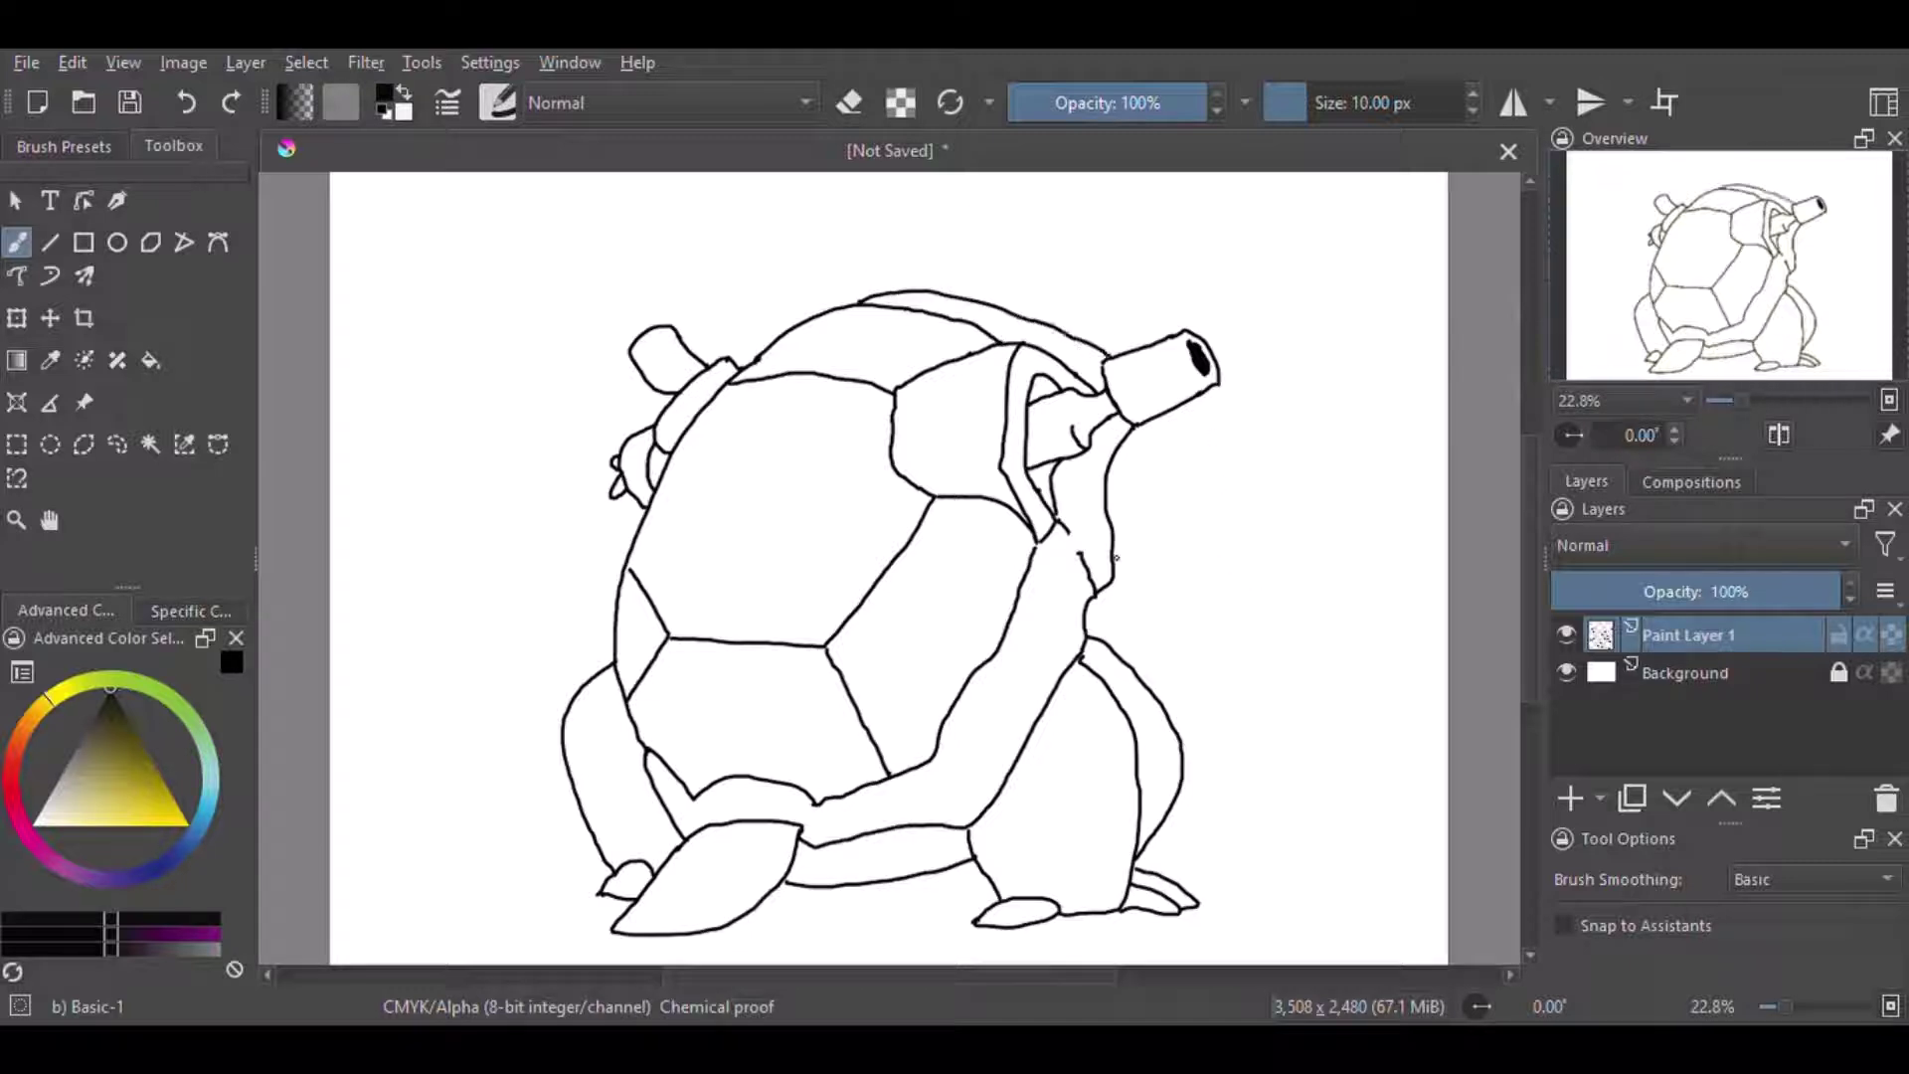
{"action": "left_click_drag", "start_coordinate": [1114, 553], "coordinate": [1199, 399]}
{"action": "left_click_drag", "start_coordinate": [1116, 563], "coordinate": [1214, 579]}
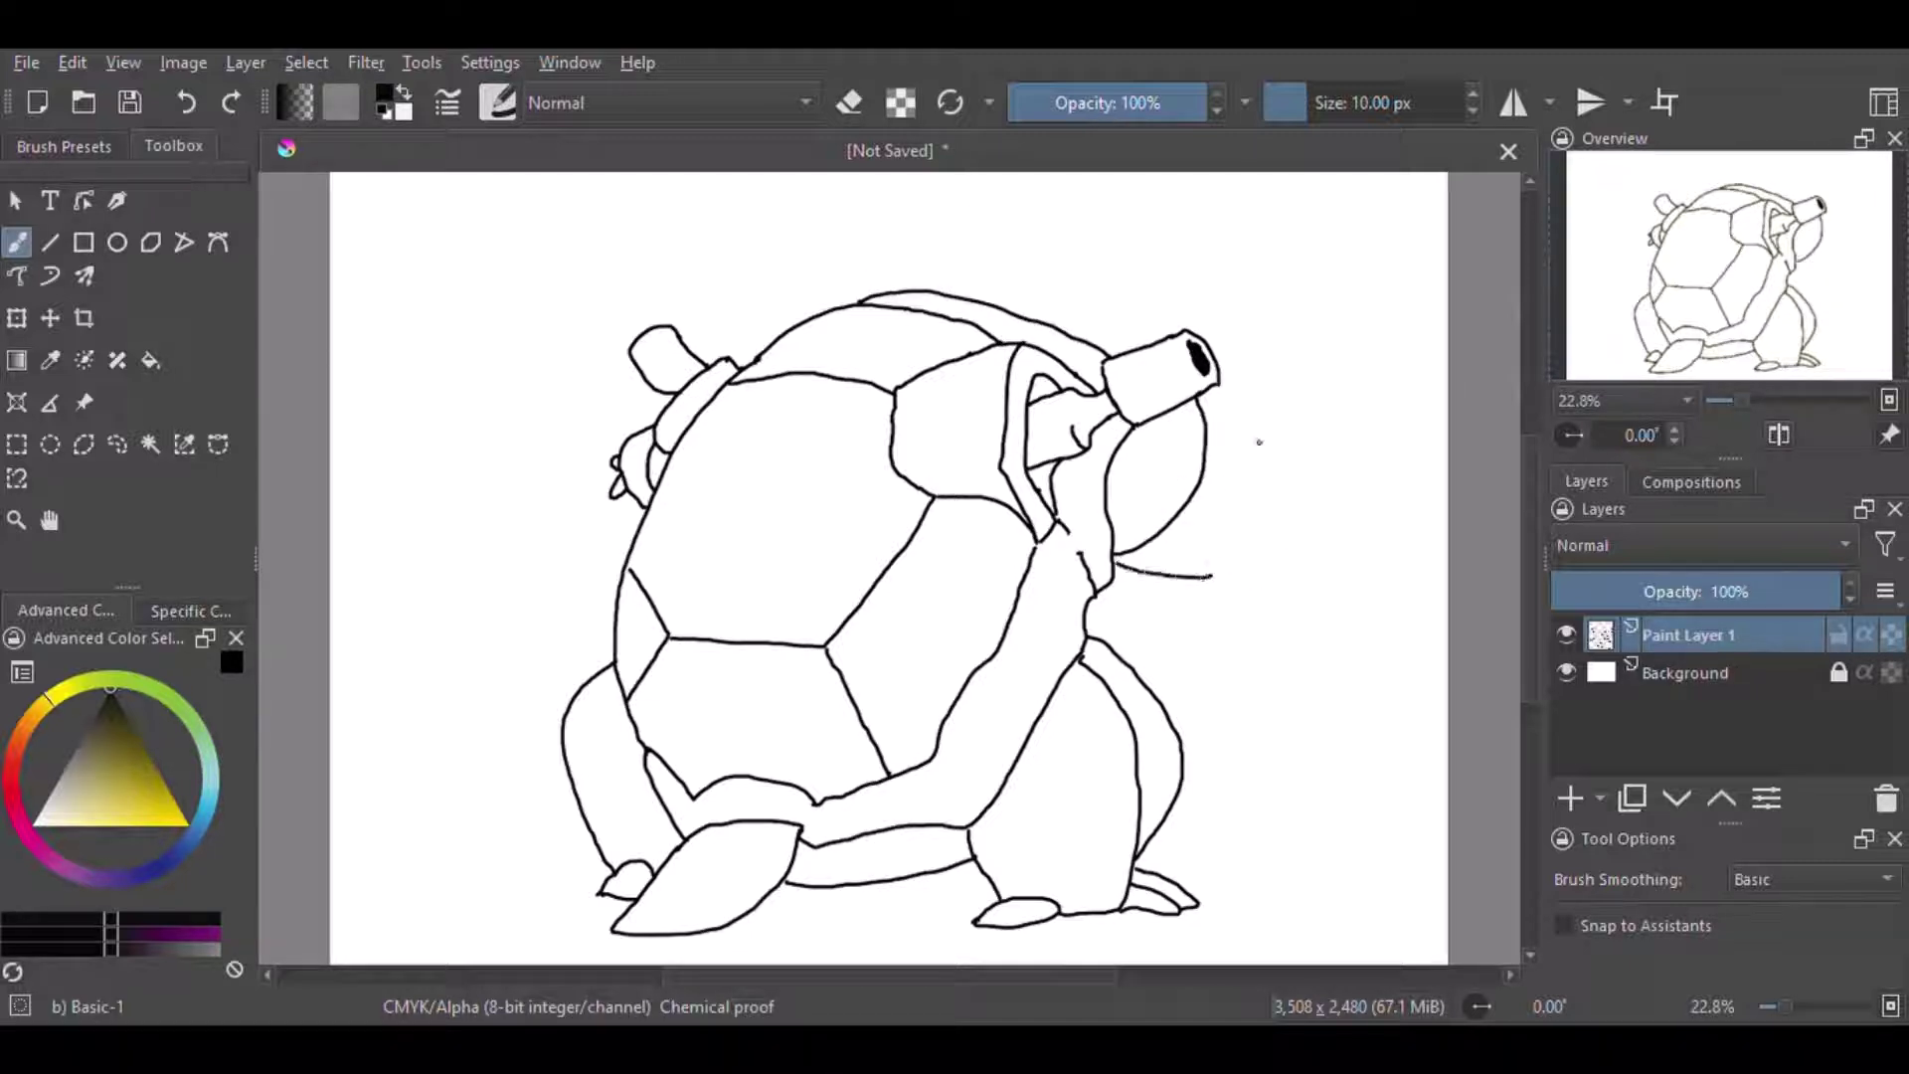
{"action": "left_click_drag", "start_coordinate": [1203, 396], "coordinate": [1215, 577]}
{"action": "mouse_move", "coordinate": [1131, 670]}
{"action": "left_mouse_down"}
{"action": "mouse_move", "coordinate": [1179, 577]}
{"action": "mouse_move", "coordinate": [1162, 628]}
{"action": "left_mouse_up"}
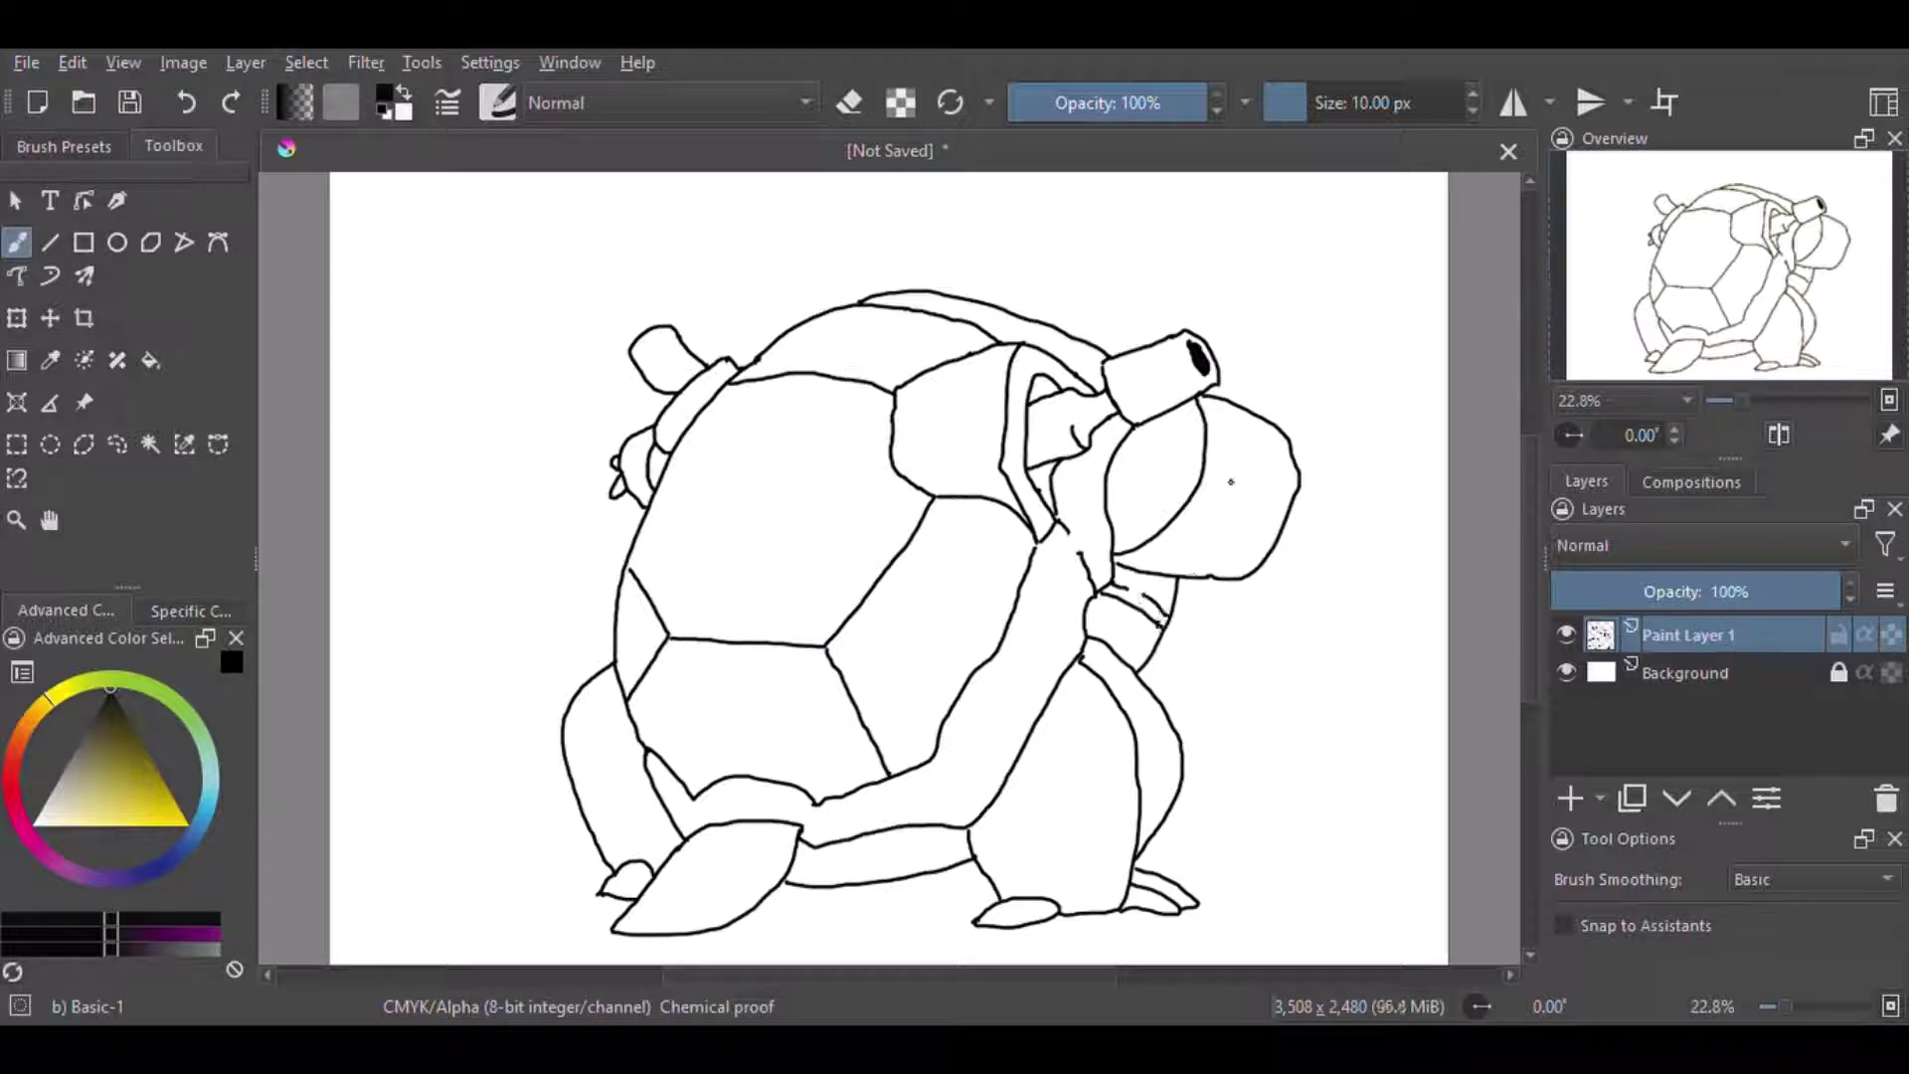
- Add the hand's knuckle bump and claws, clean doubled lines, and start a curve above the shell
{"action": "left_click_drag", "start_coordinate": [1293, 453], "coordinate": [1345, 490]}
{"action": "left_click_drag", "start_coordinate": [1265, 573], "coordinate": [1337, 524]}
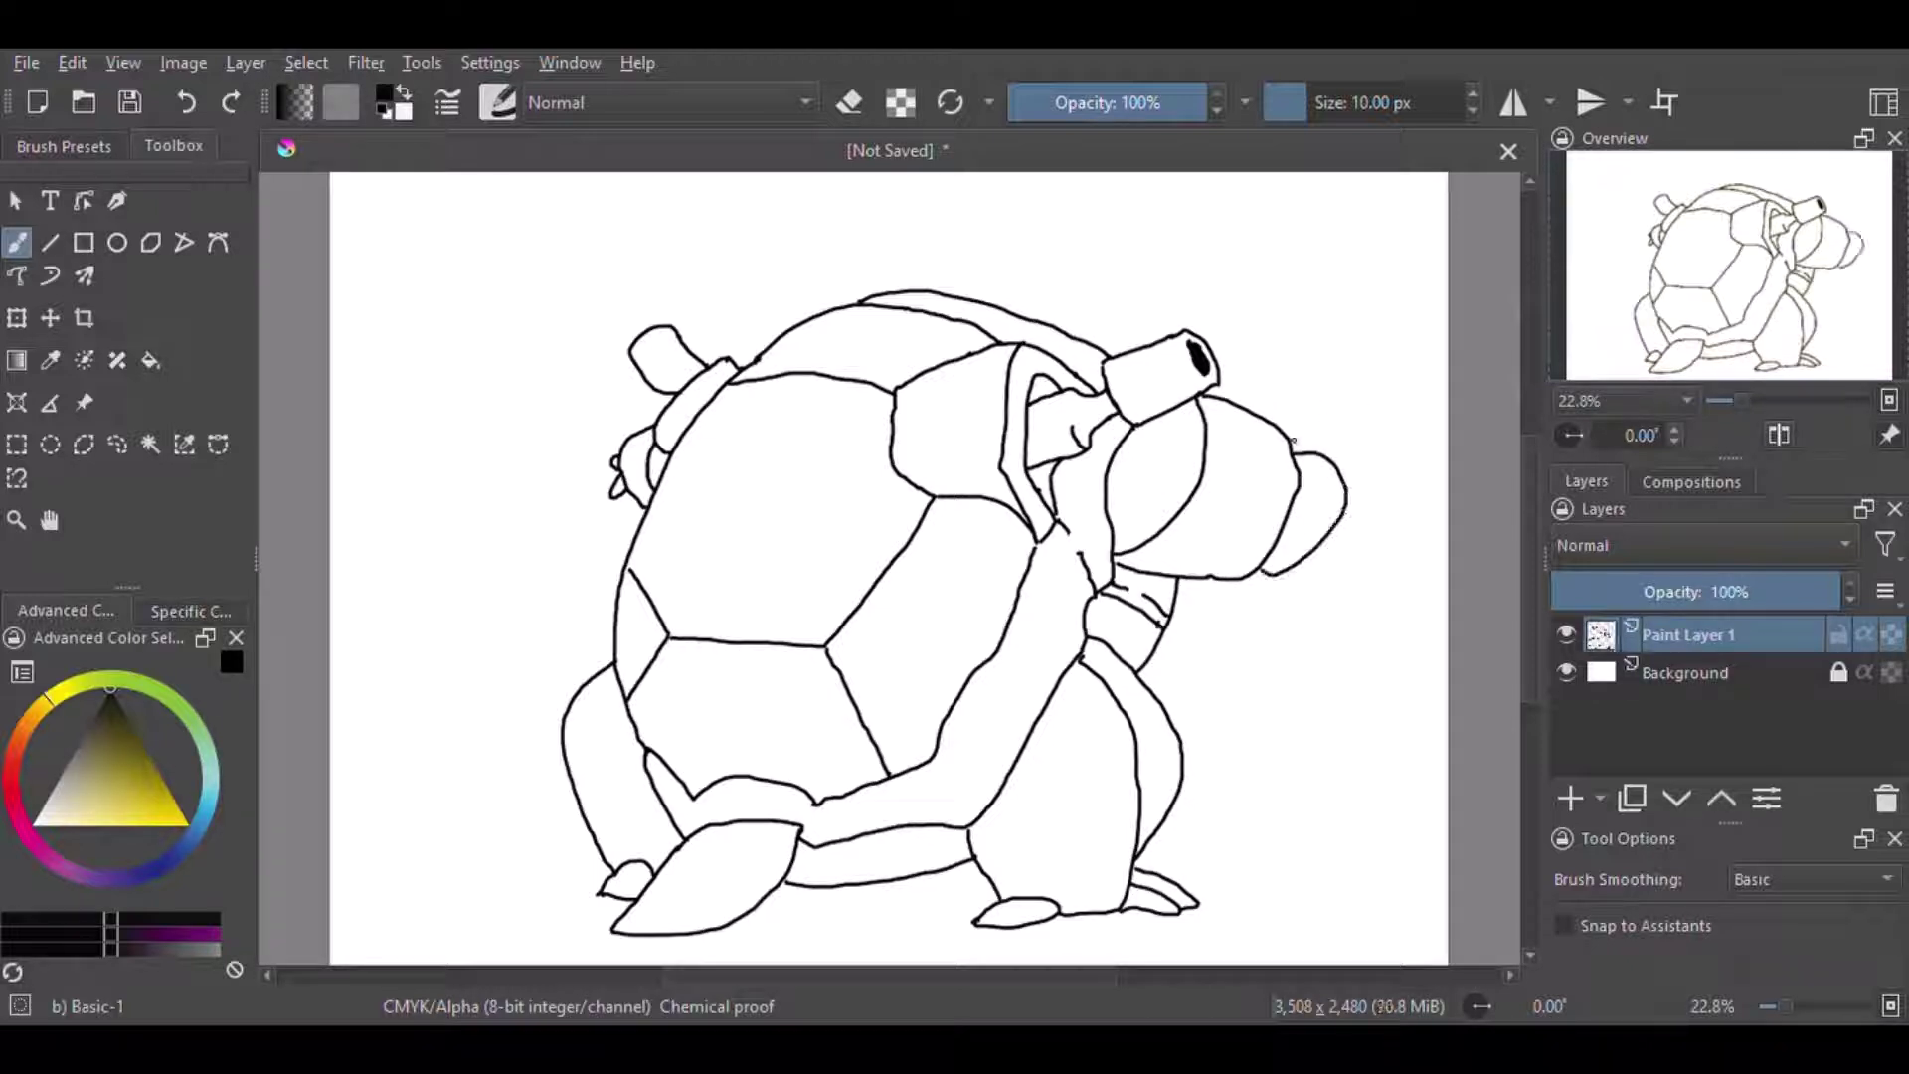
{"action": "key", "text": "e"}
{"action": "left_click_drag", "start_coordinate": [1293, 453], "coordinate": [1325, 460]}
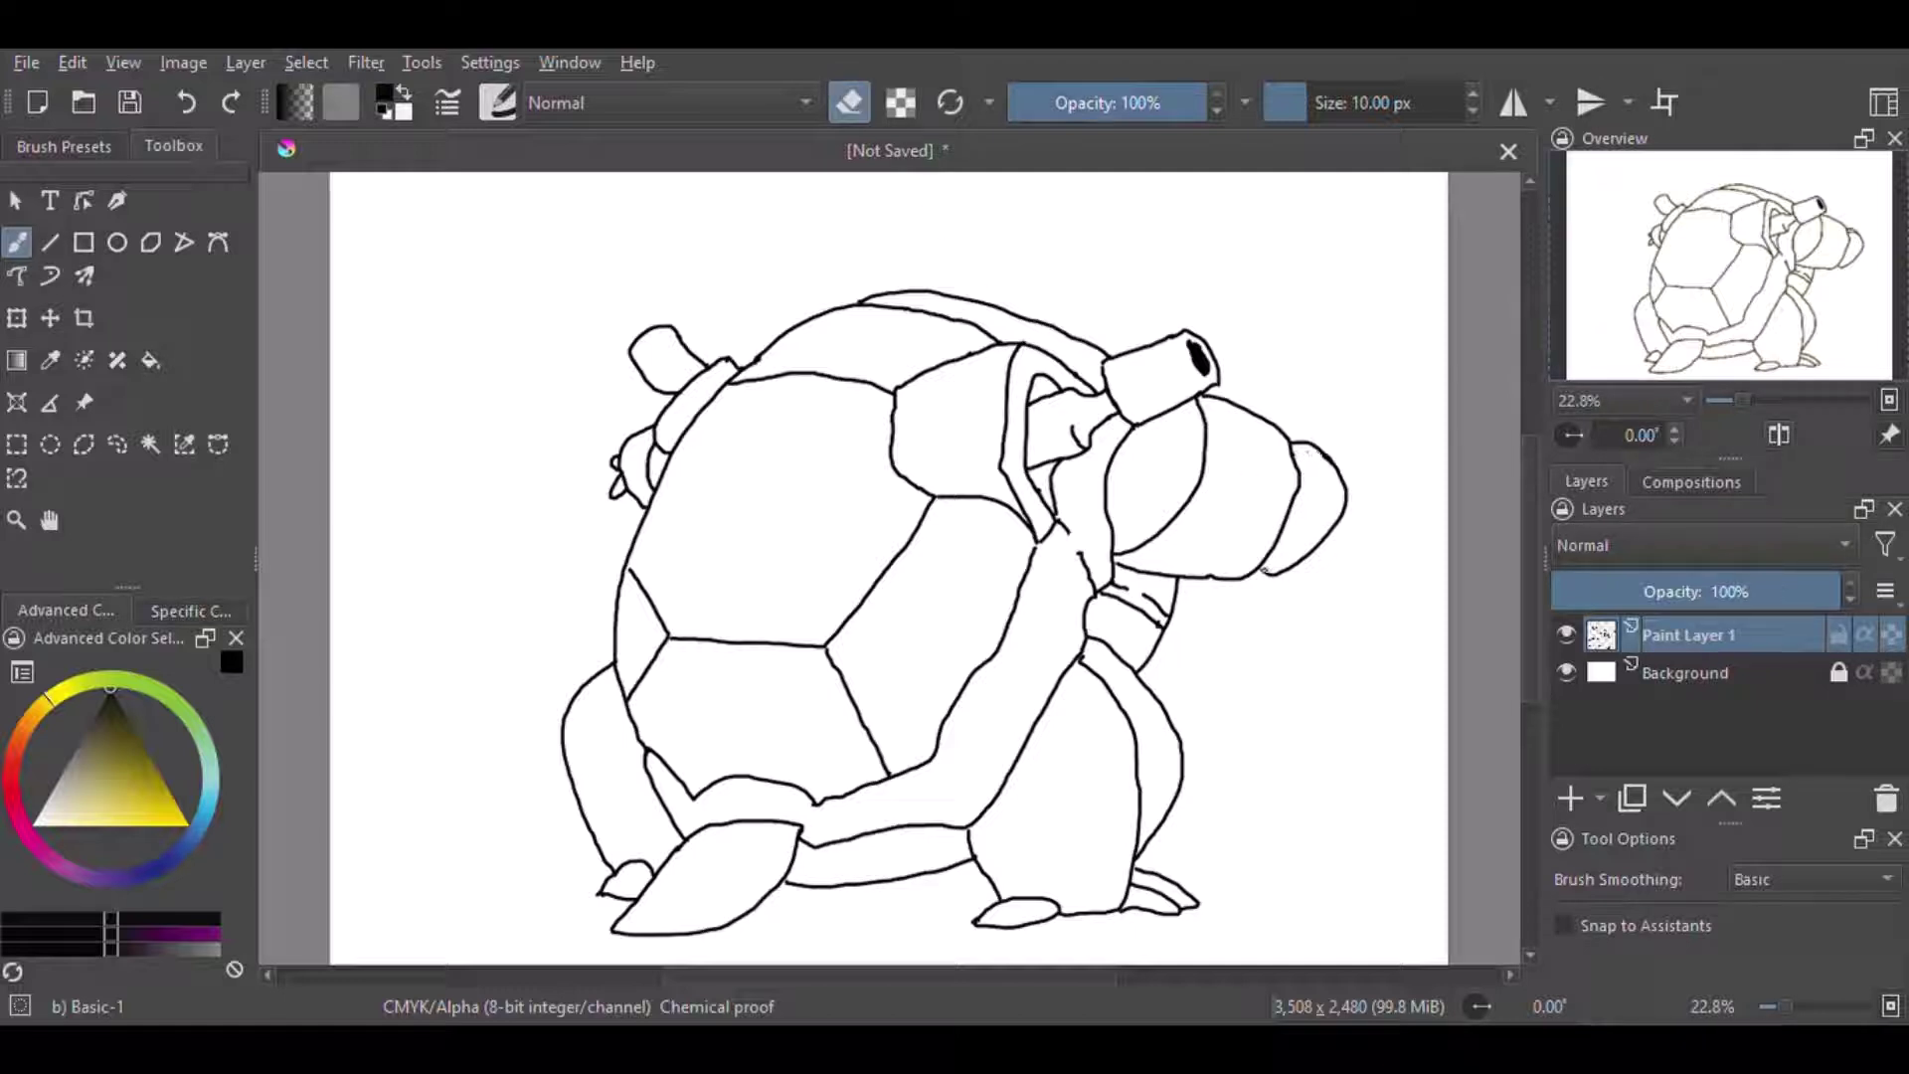
{"action": "key", "text": "e"}
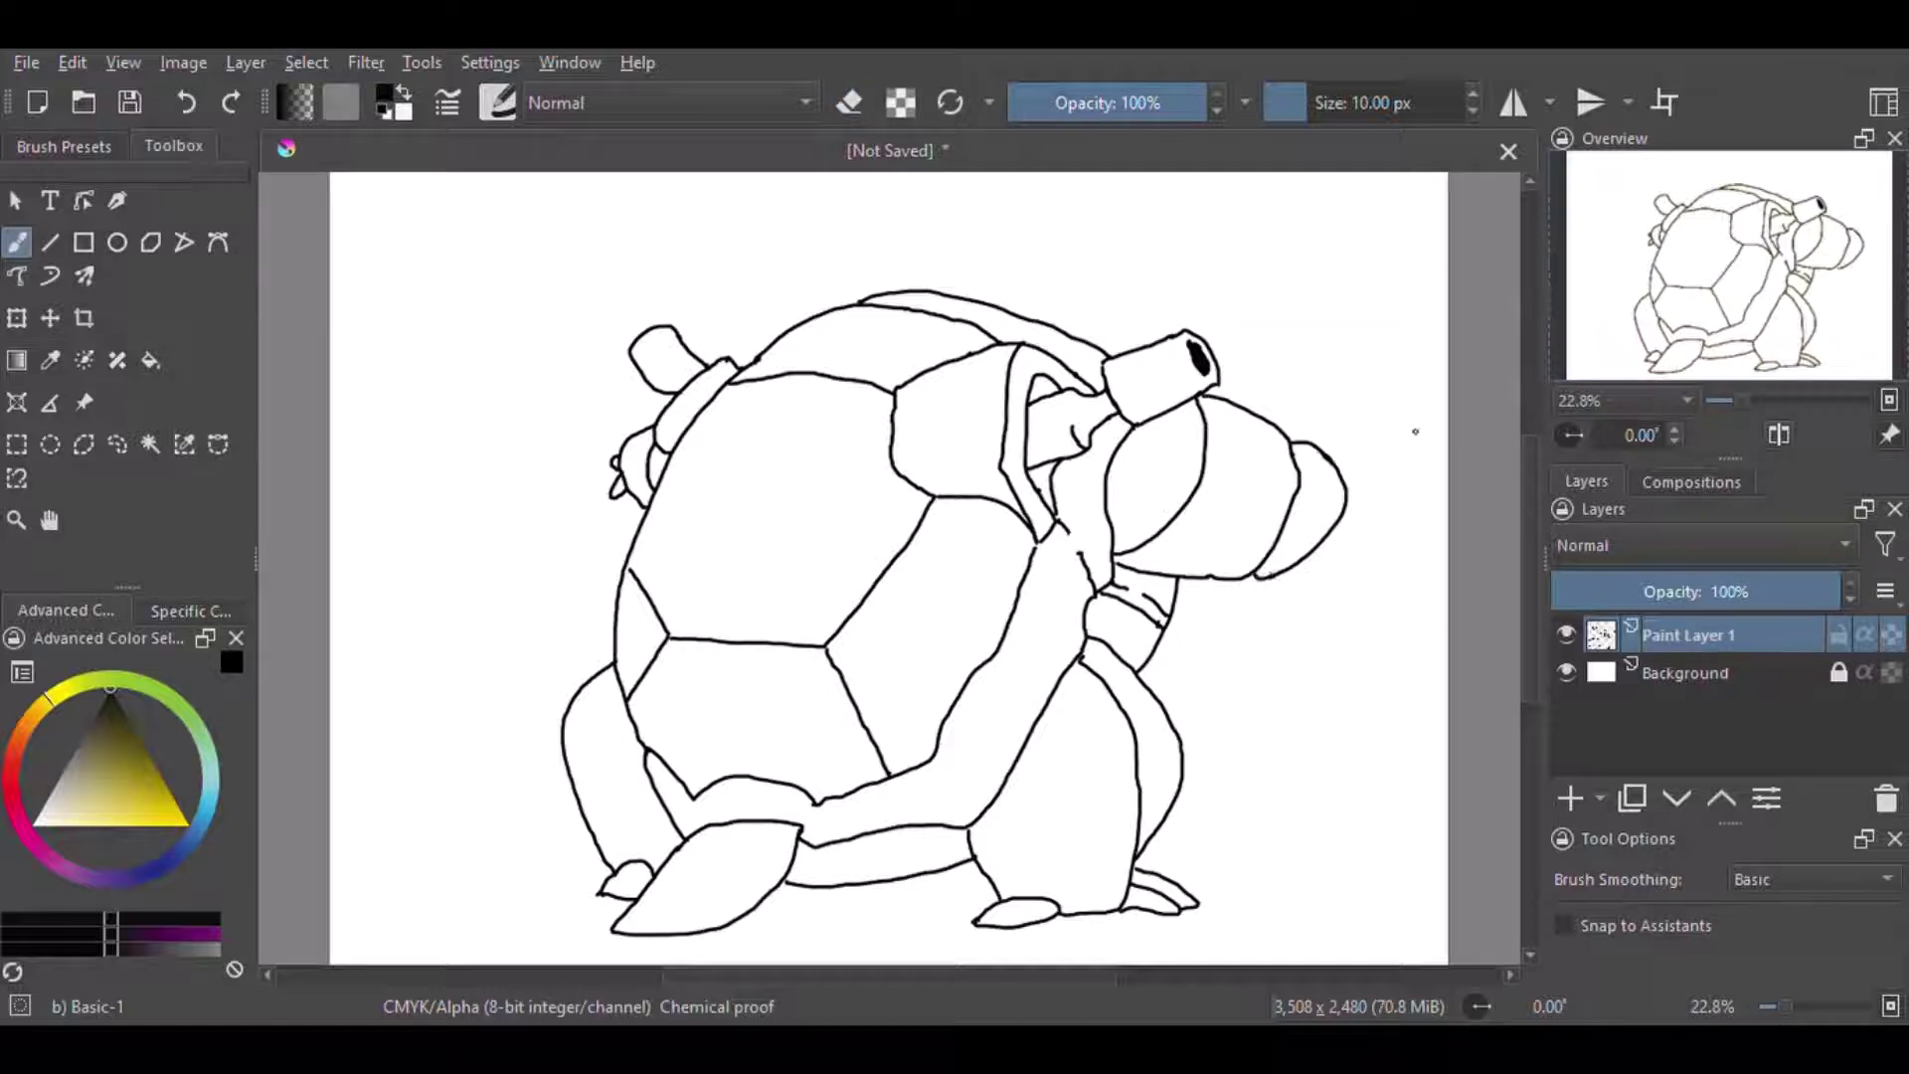
{"action": "mouse_move", "coordinate": [1345, 502]}
{"action": "left_mouse_down"}
{"action": "mouse_move", "coordinate": [1370, 547]}
{"action": "mouse_move", "coordinate": [1368, 510]}
{"action": "mouse_move", "coordinate": [1379, 521]}
{"action": "left_mouse_up"}
{"action": "left_click", "coordinate": [850, 102]}
{"action": "key", "text": "e"}
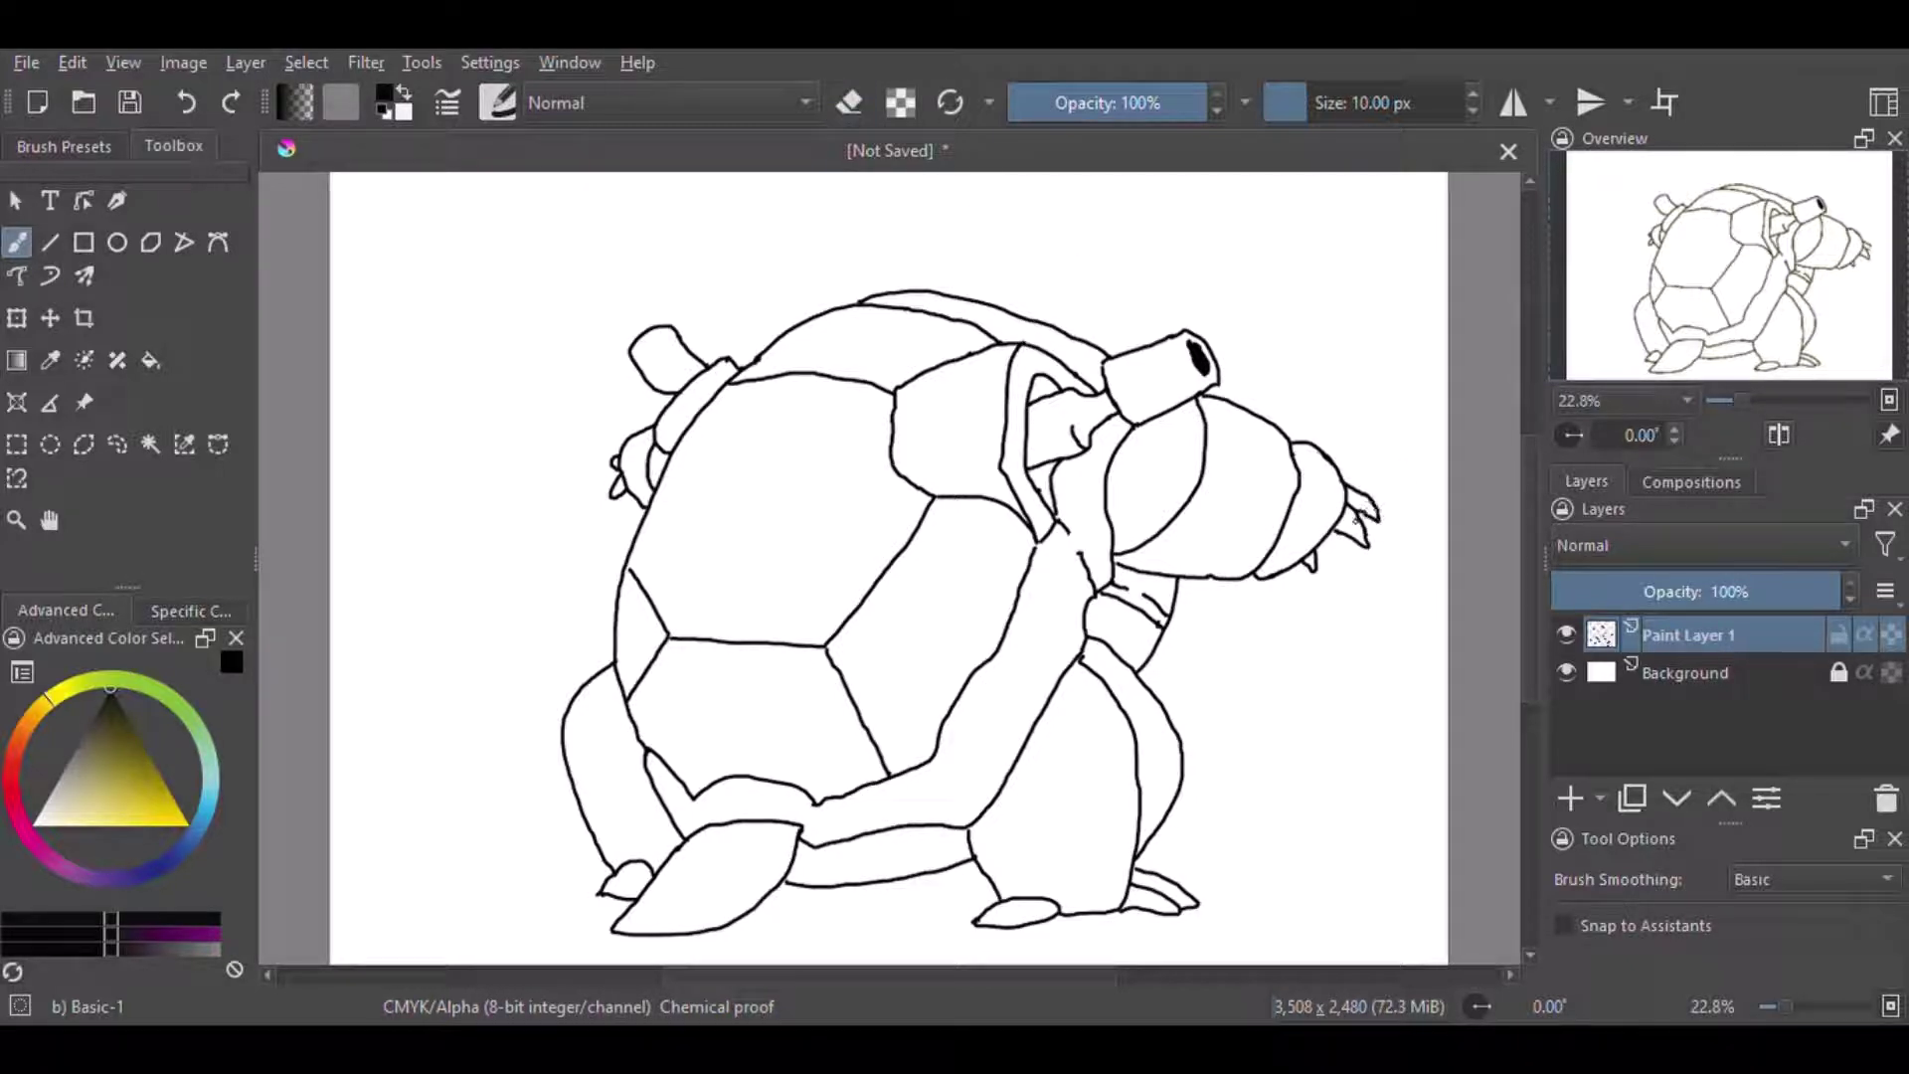
{"action": "mouse_move", "coordinate": [1084, 336]}
{"action": "left_mouse_down"}
{"action": "mouse_move", "coordinate": [1168, 275]}
{"action": "mouse_move", "coordinate": [1189, 223]}
{"action": "left_mouse_up"}
- Outline the neck and head above the shell, with the ear, closed eye and inner ear line
{"action": "key", "text": "e"}
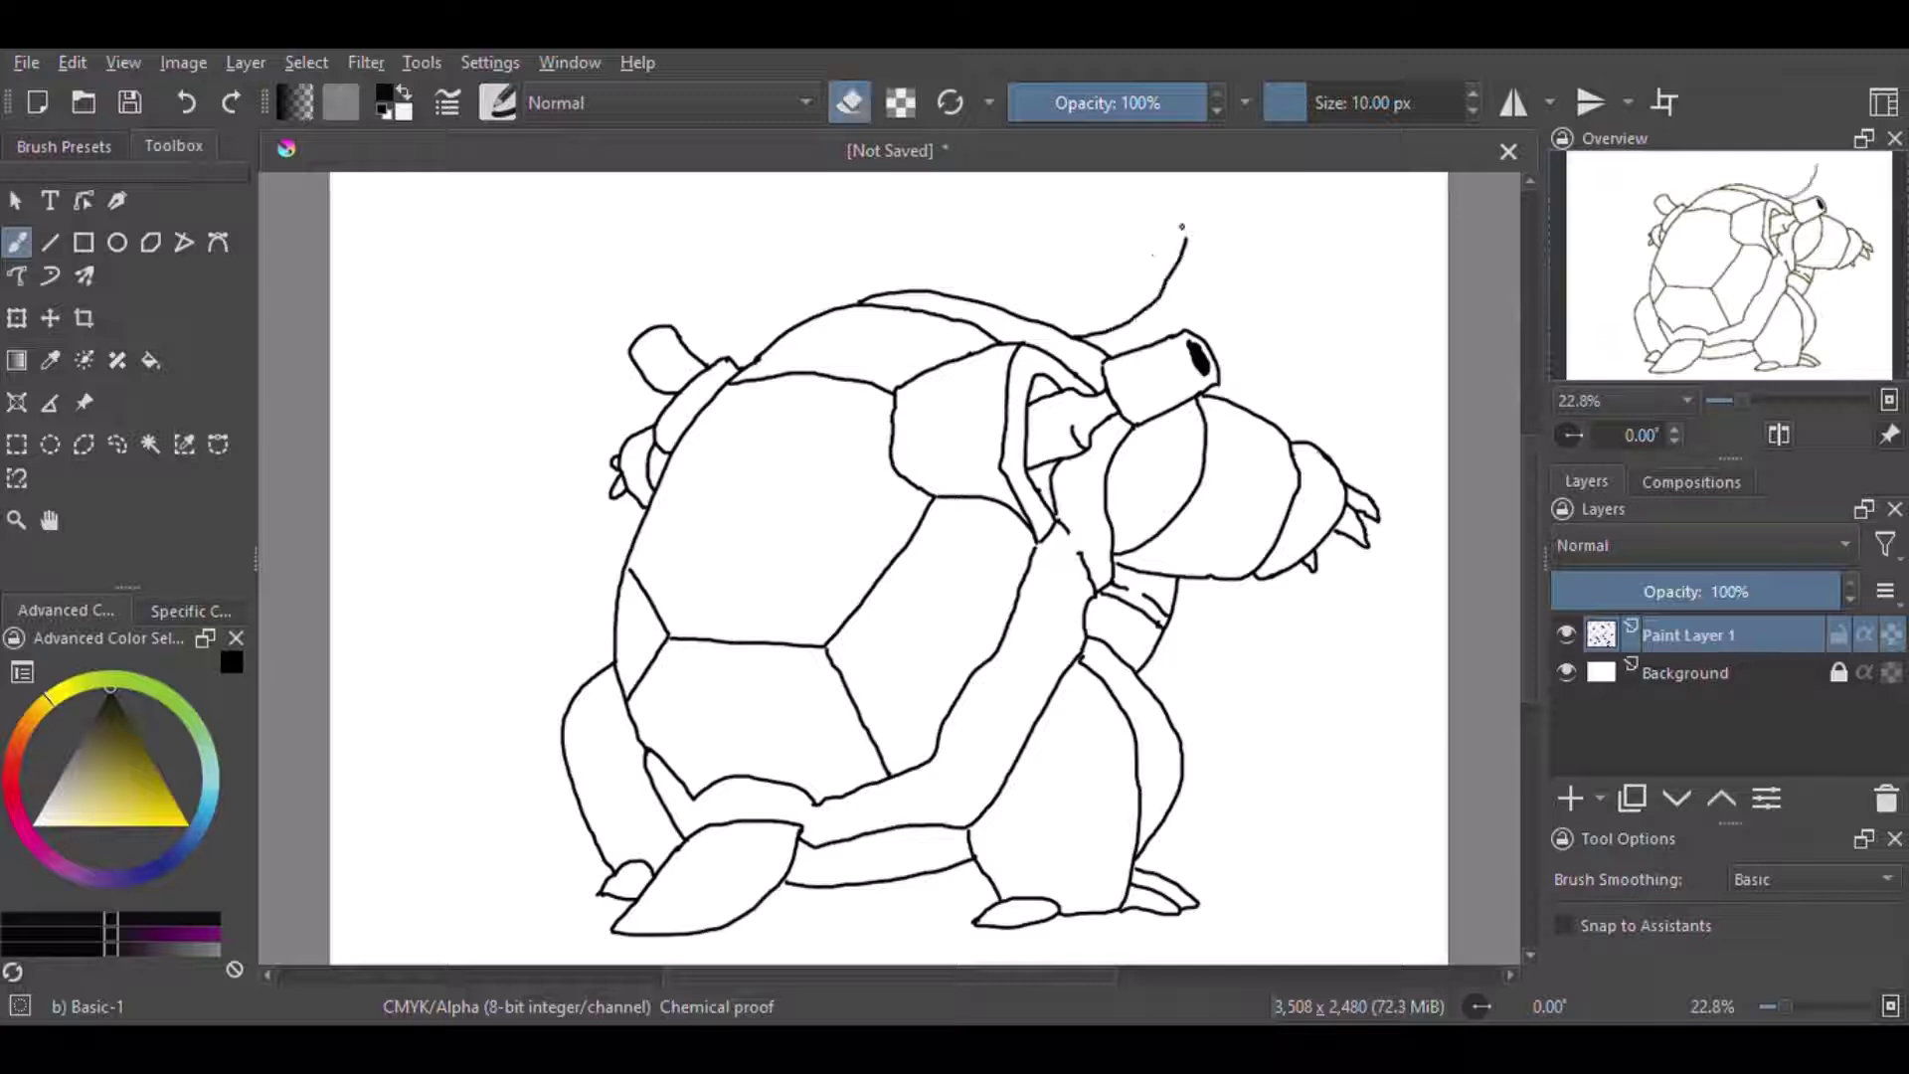
{"action": "key", "text": "e"}
{"action": "mouse_move", "coordinate": [1031, 244]}
{"action": "left_mouse_down"}
{"action": "mouse_move", "coordinate": [1113, 260]}
{"action": "mouse_move", "coordinate": [1189, 235]}
{"action": "left_mouse_up"}
{"action": "mouse_move", "coordinate": [926, 257]}
{"action": "left_mouse_down"}
{"action": "mouse_move", "coordinate": [888, 189]}
{"action": "mouse_move", "coordinate": [1098, 185]}
{"action": "mouse_move", "coordinate": [1198, 238]}
{"action": "left_mouse_up"}
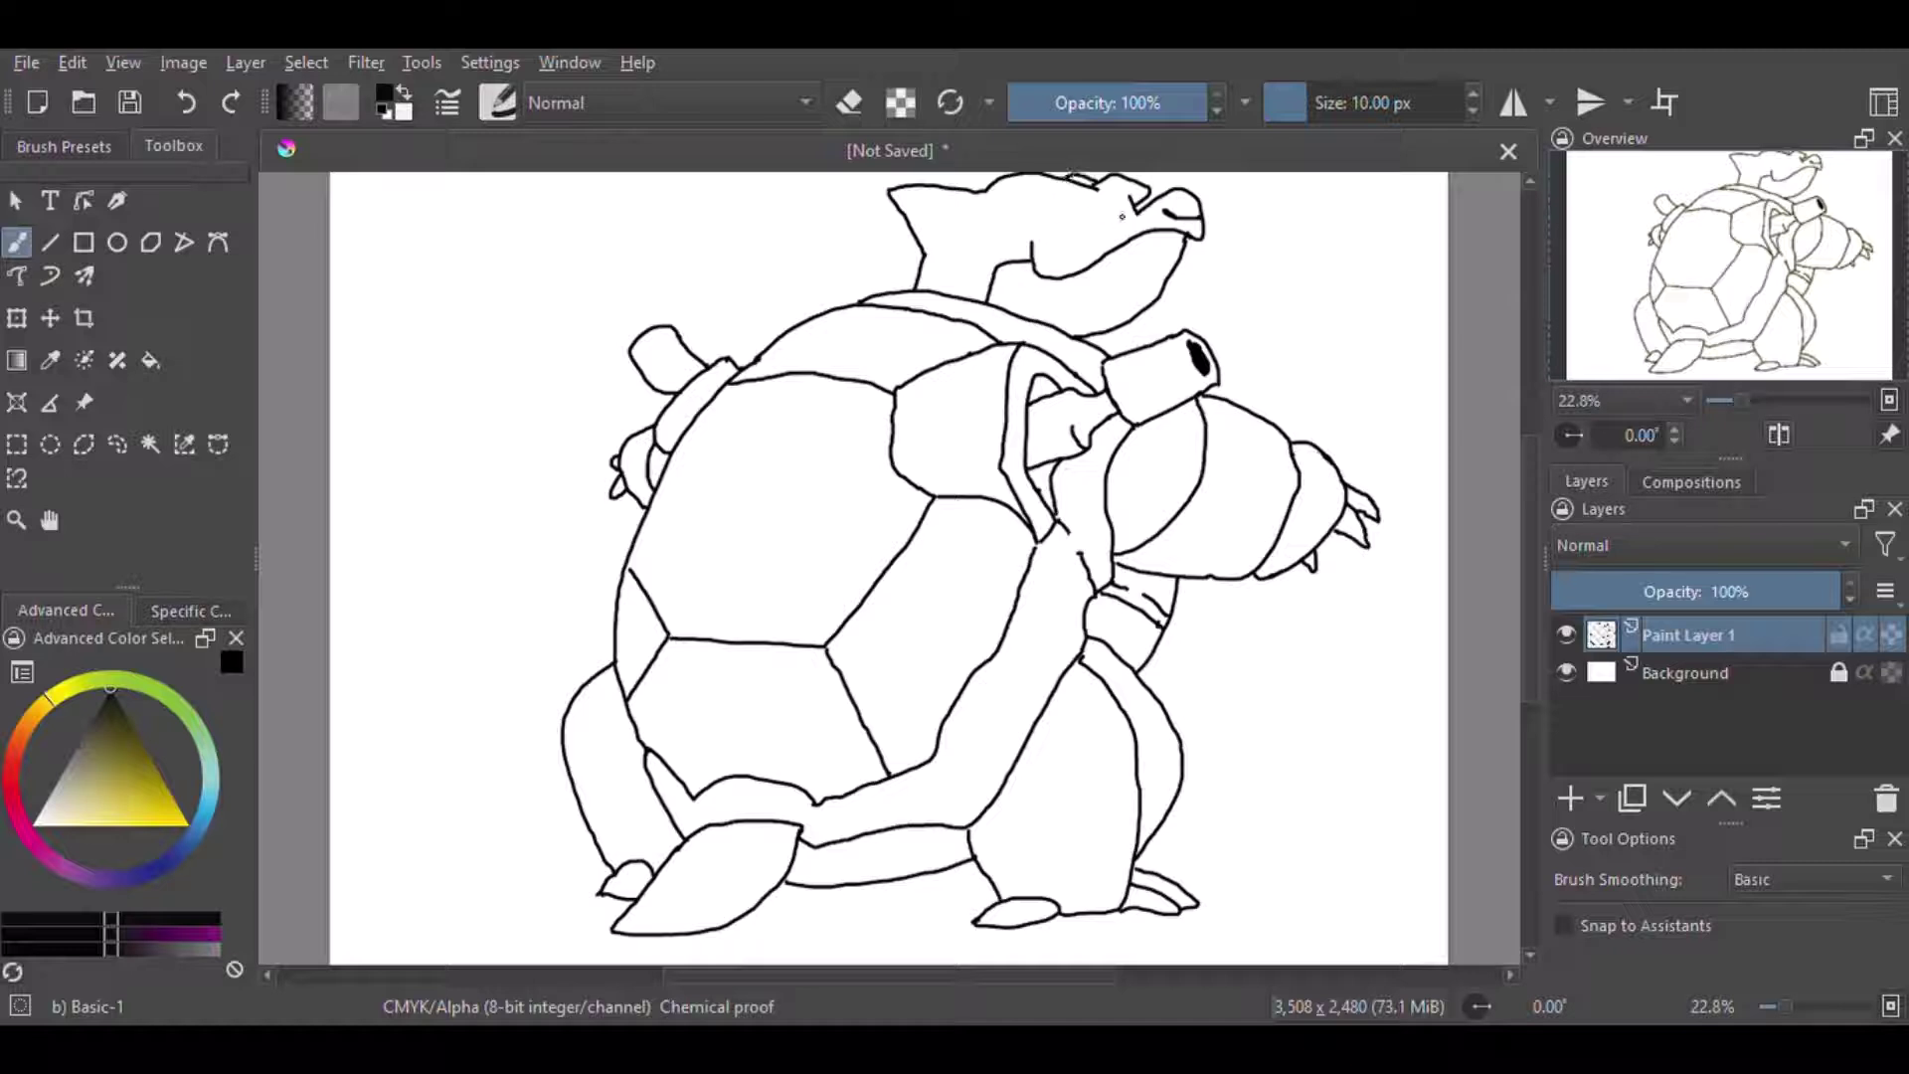
{"action": "mouse_move", "coordinate": [1109, 203]}
{"action": "left_mouse_down"}
{"action": "mouse_move", "coordinate": [1040, 221]}
{"action": "mouse_move", "coordinate": [1077, 221]}
{"action": "left_mouse_up"}
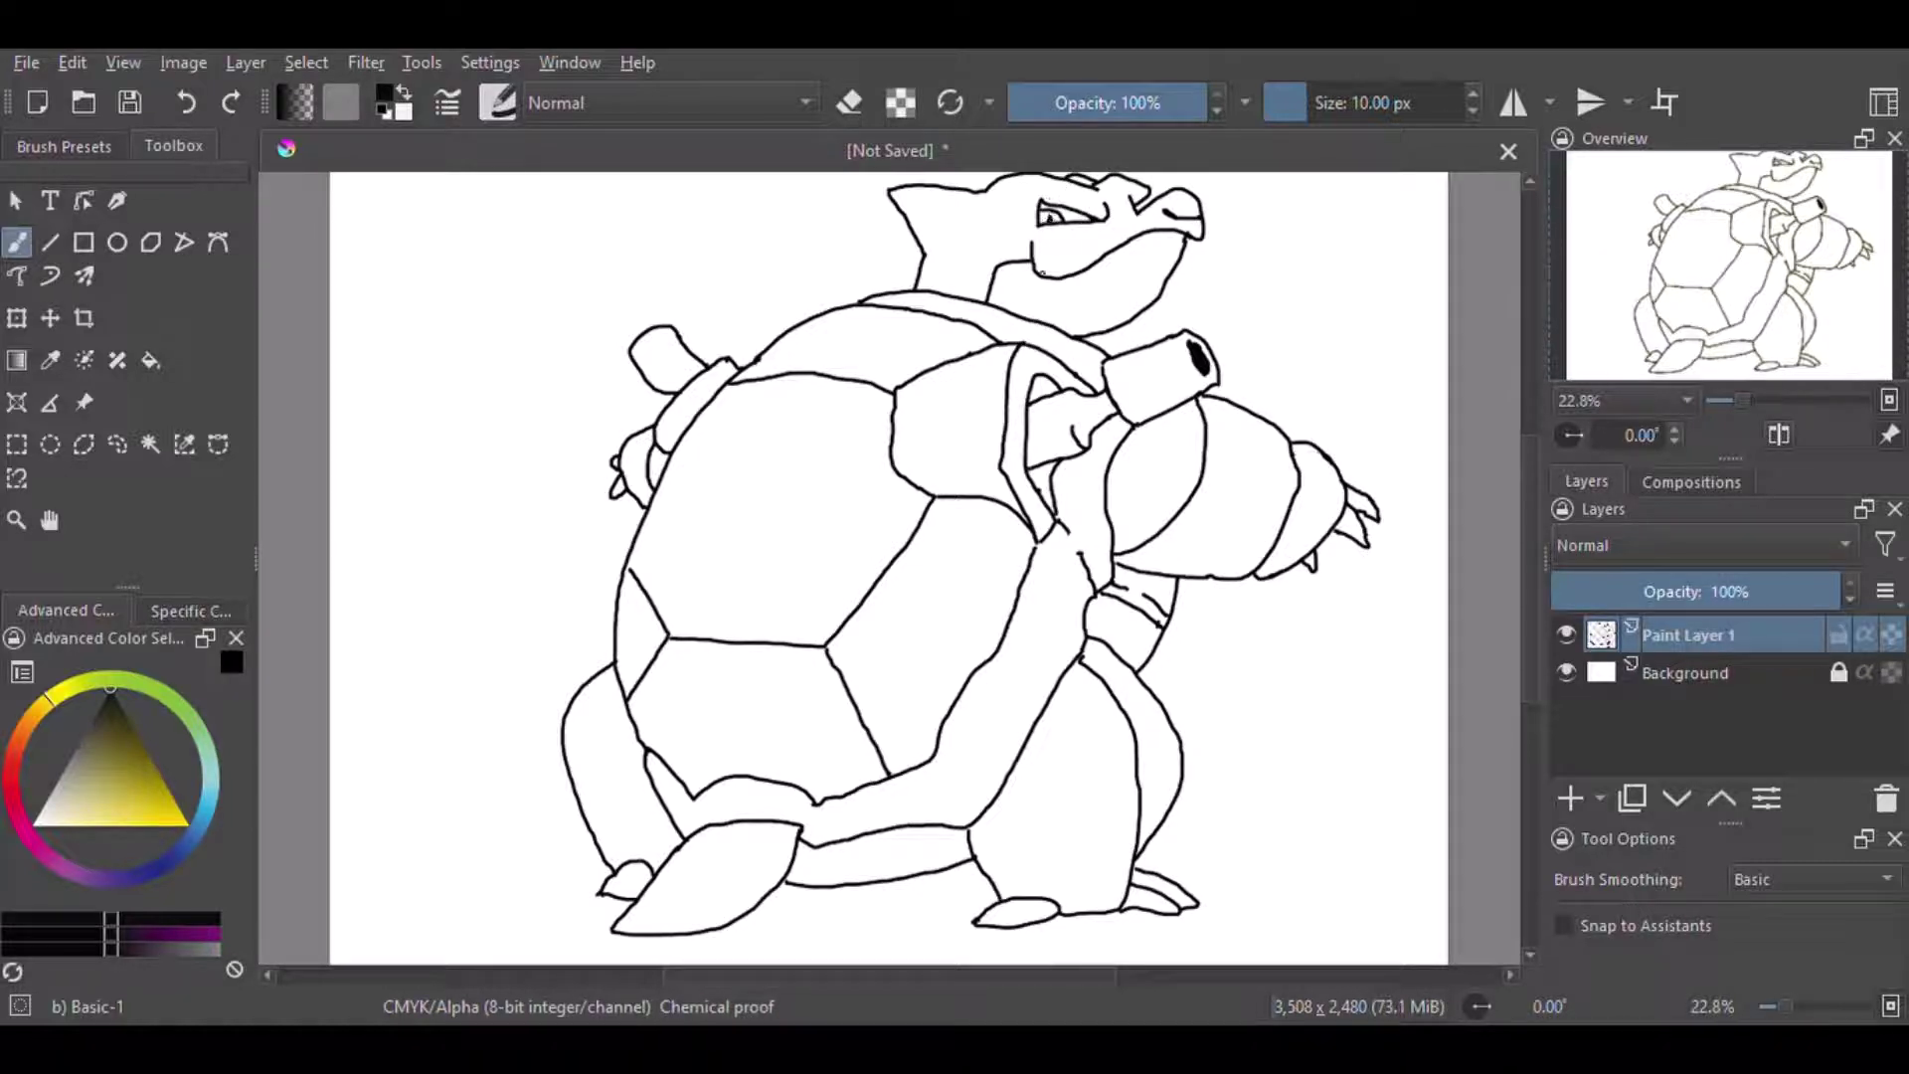
{"action": "left_click_drag", "start_coordinate": [955, 213], "coordinate": [933, 206]}
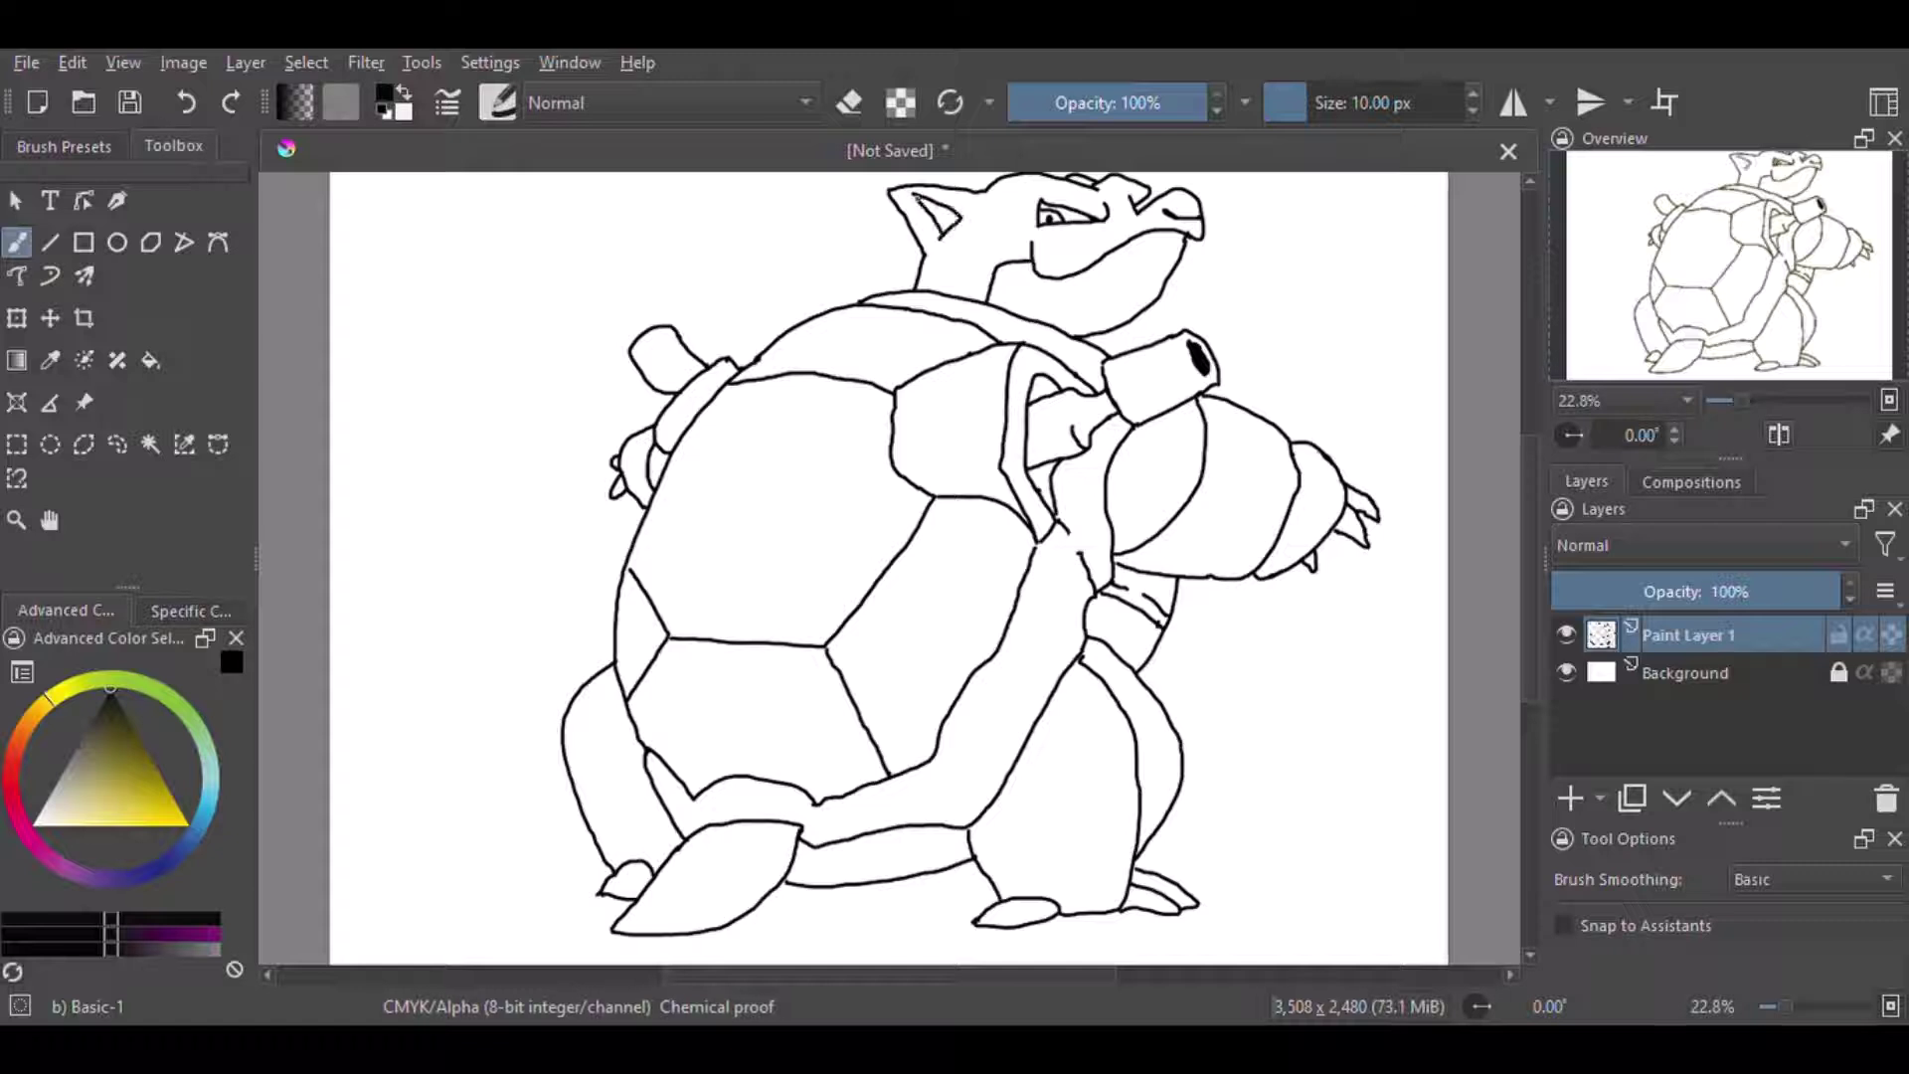
- Add three new paint layers and start painting the small left arm blue
{"action": "key", "text": "Insert"}
{"action": "key", "text": "Insert"}
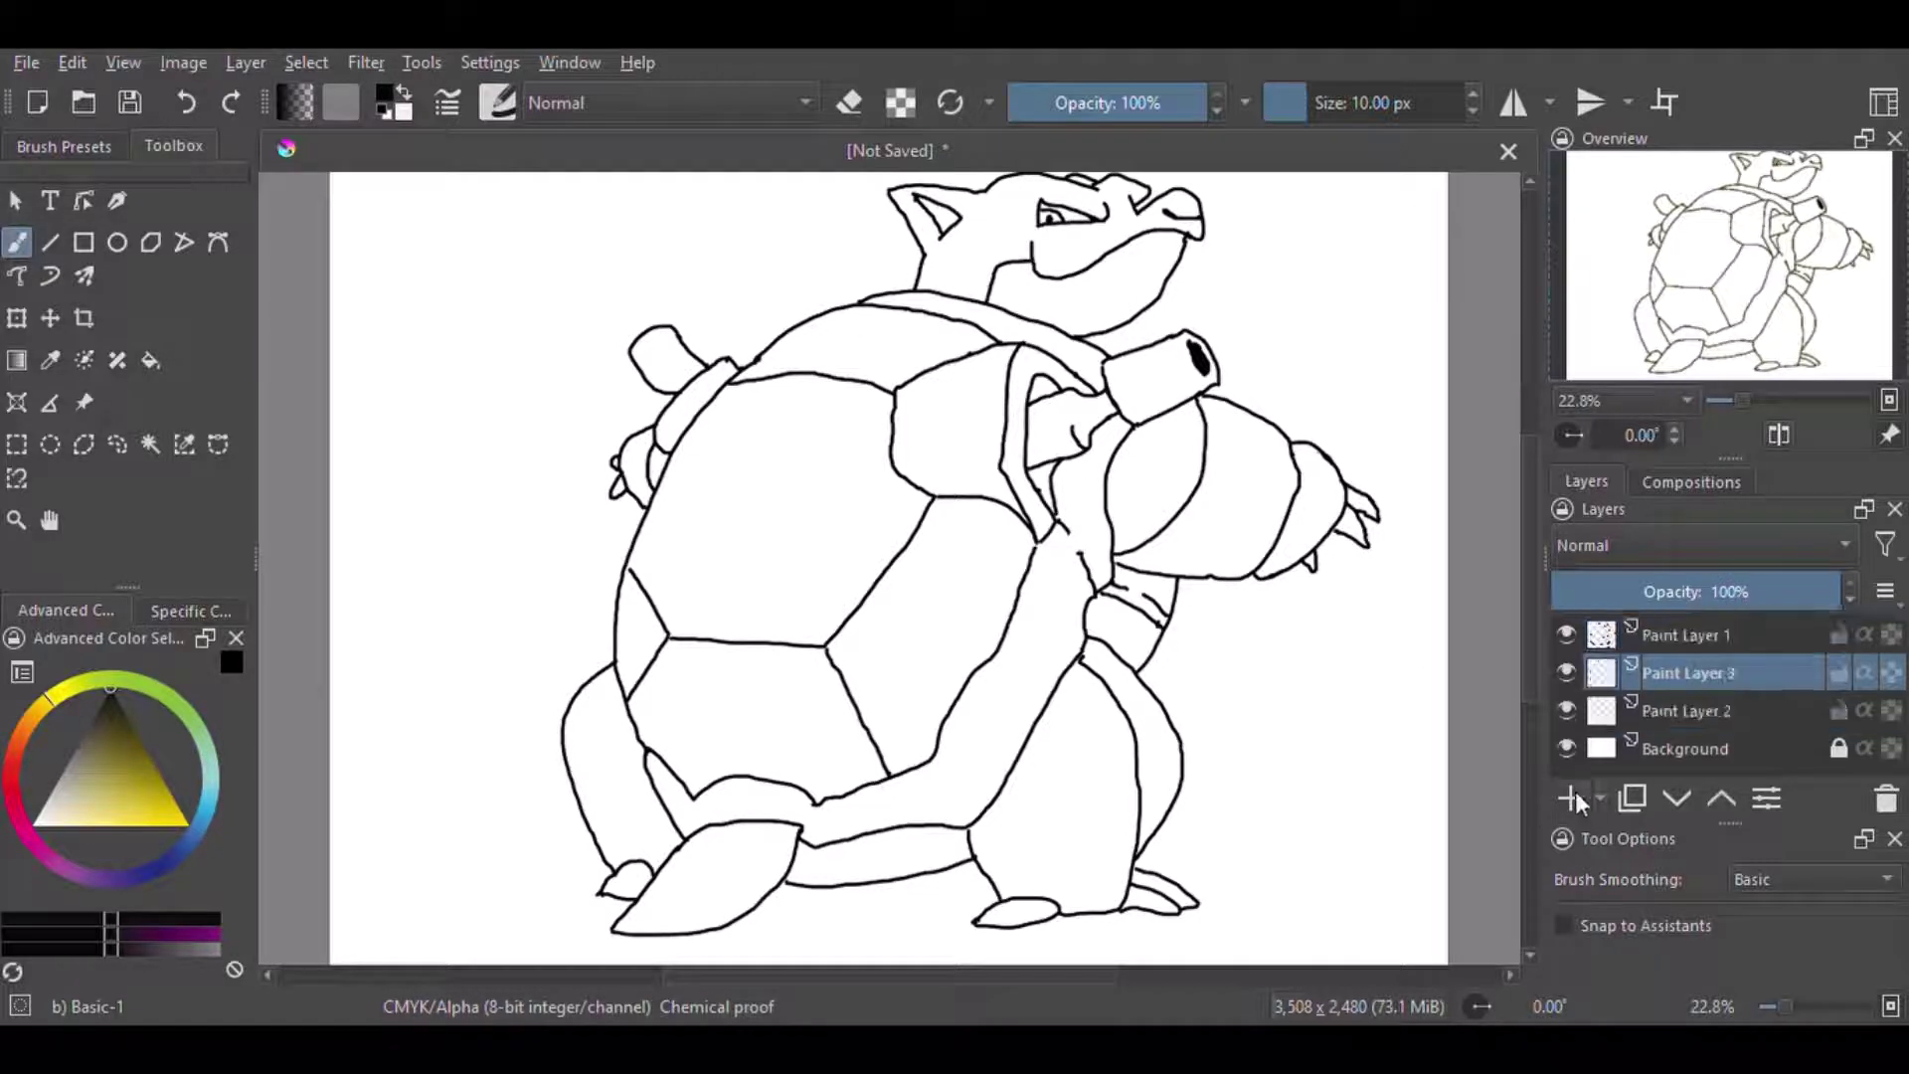
{"action": "key", "text": "Insert"}
{"action": "left_click", "coordinate": [179, 847]}
{"action": "left_click", "coordinate": [117, 778]}
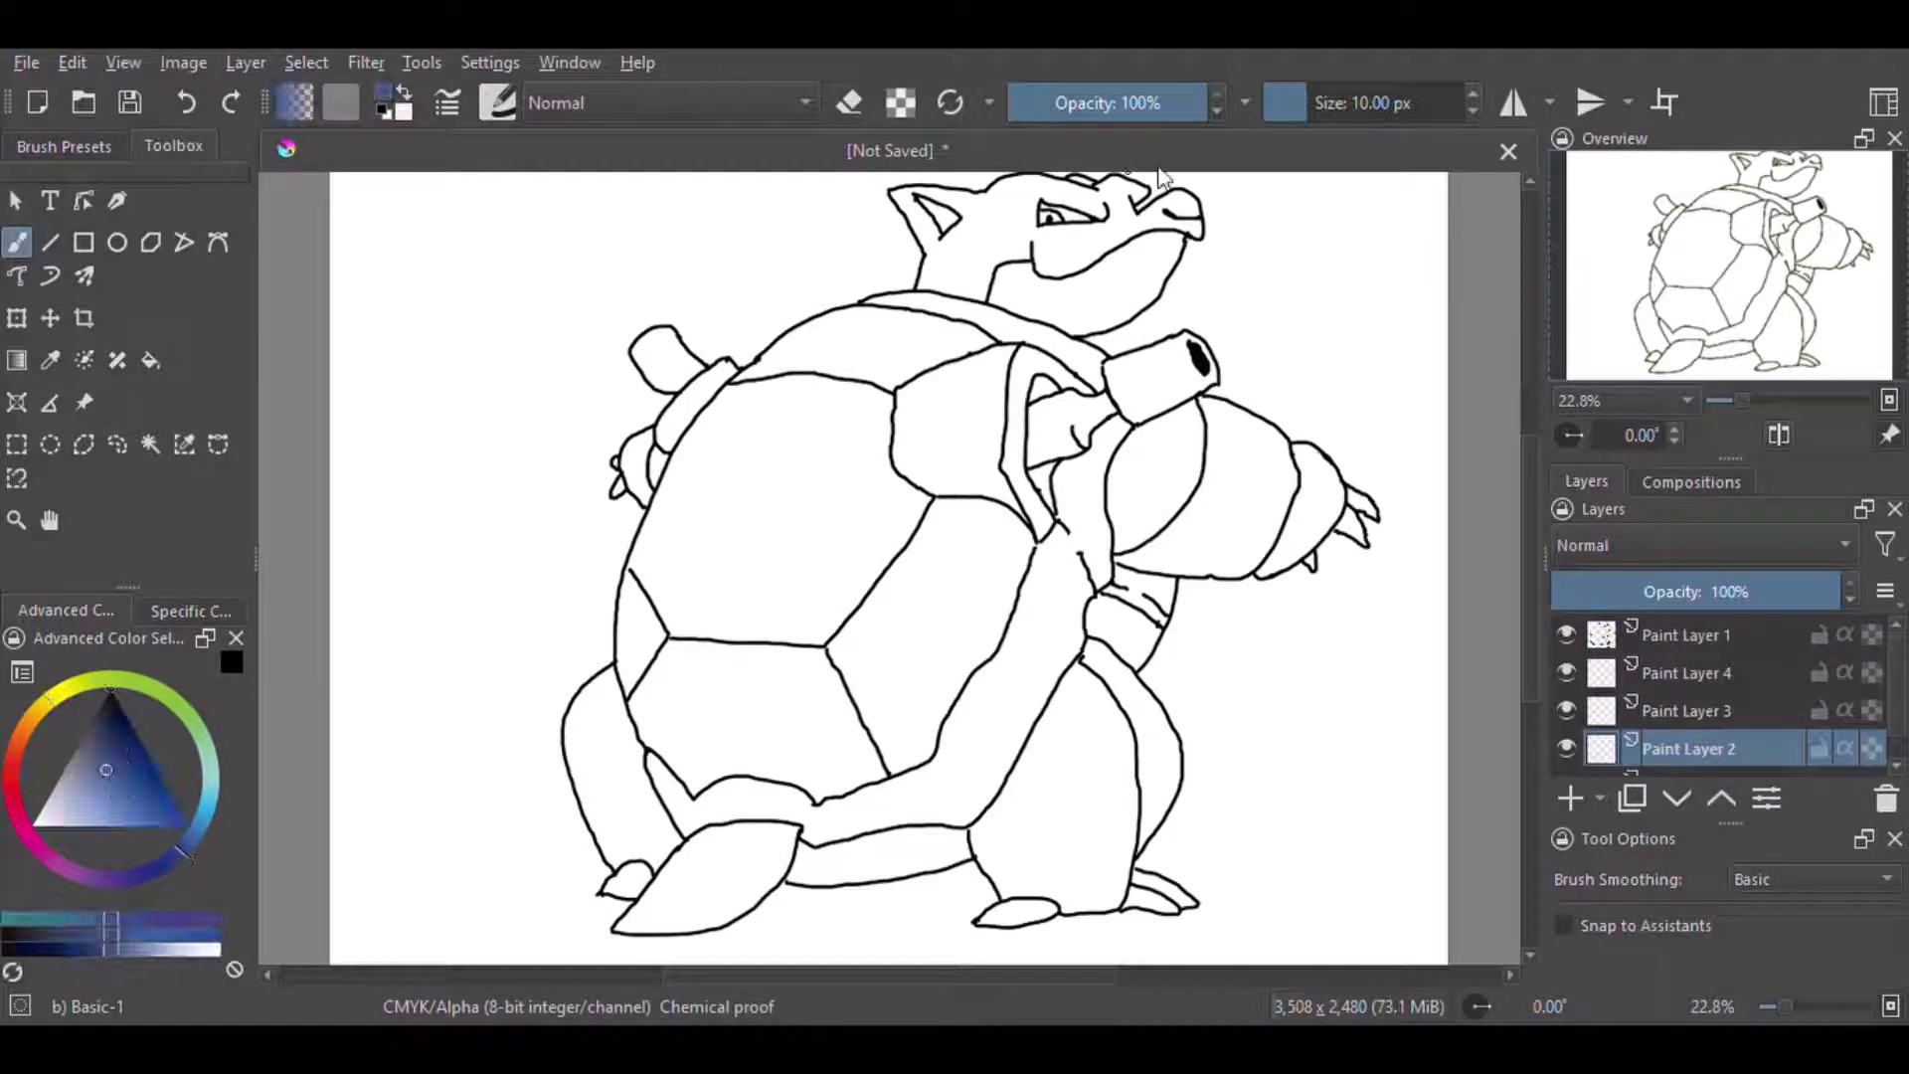
{"action": "left_click_drag", "start_coordinate": [641, 437], "coordinate": [651, 478]}
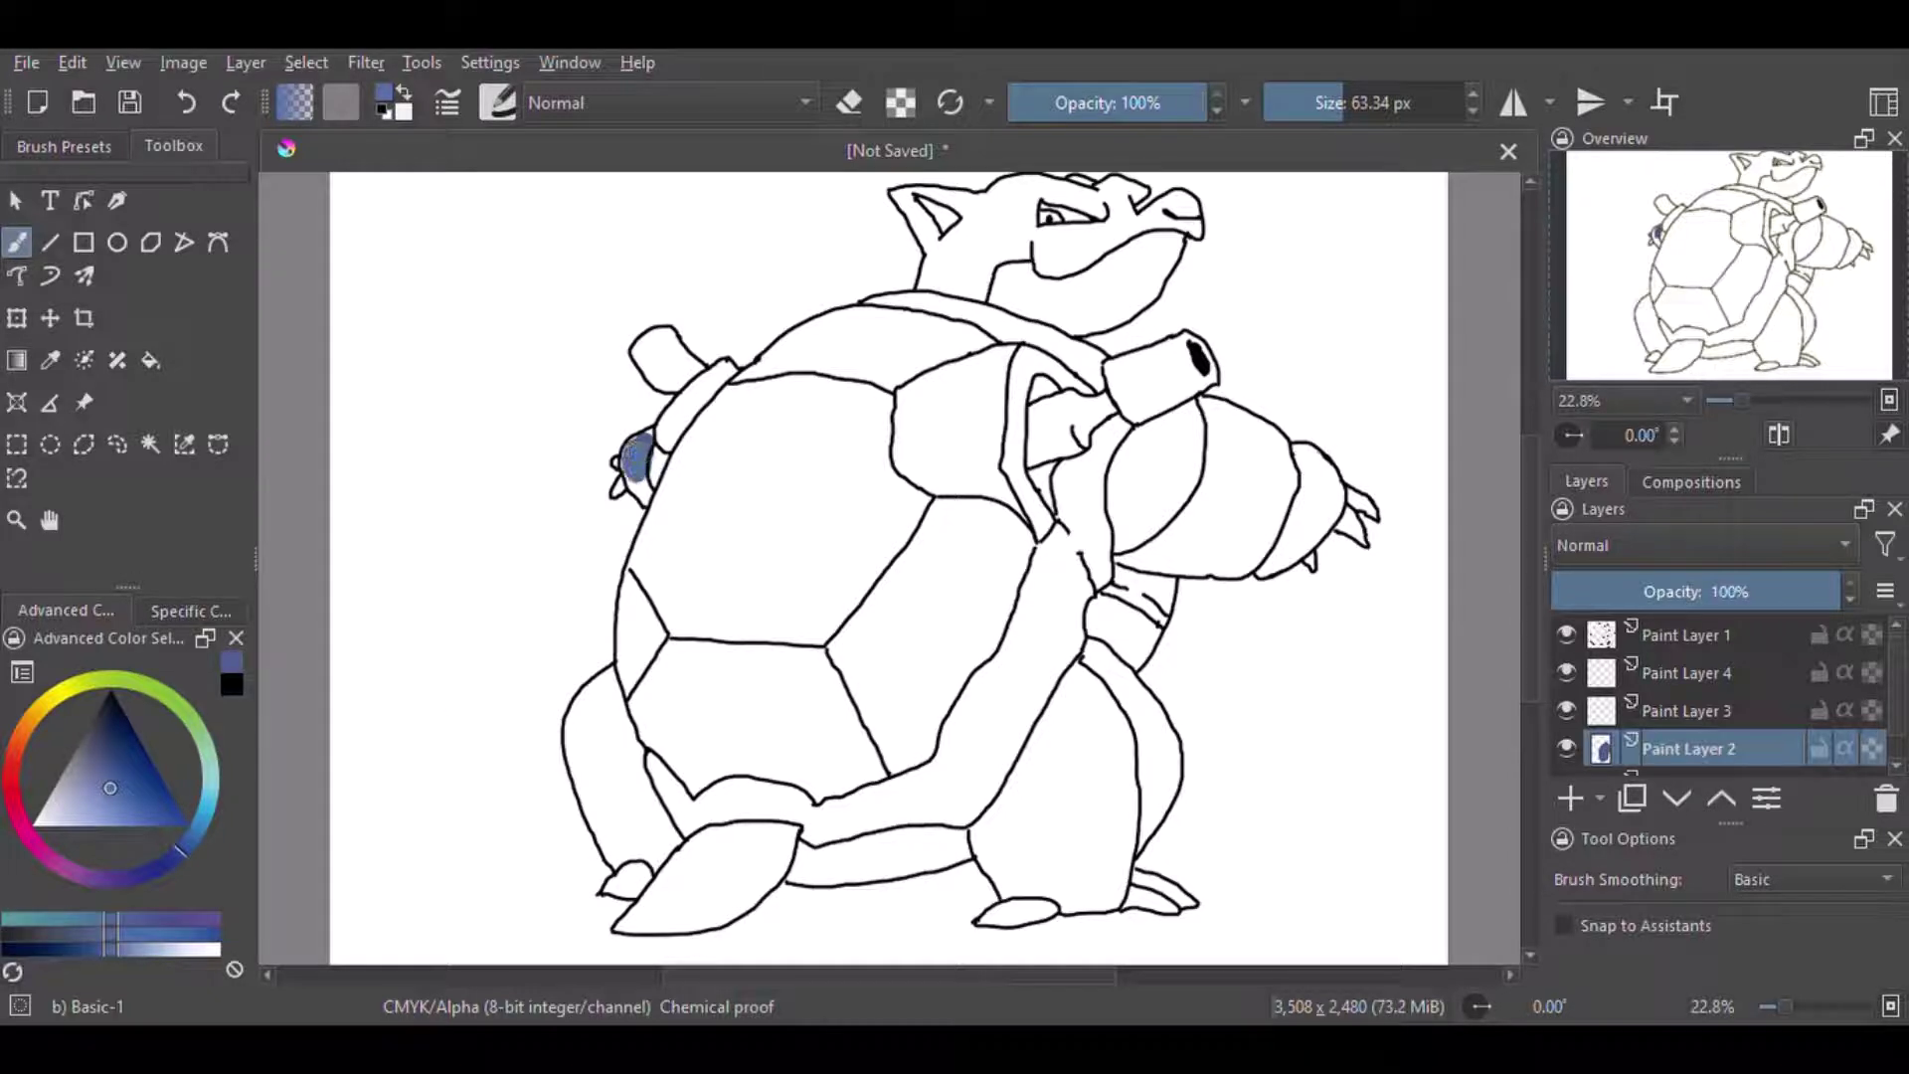
{"action": "left_click_drag", "start_coordinate": [179, 841], "coordinate": [192, 831]}
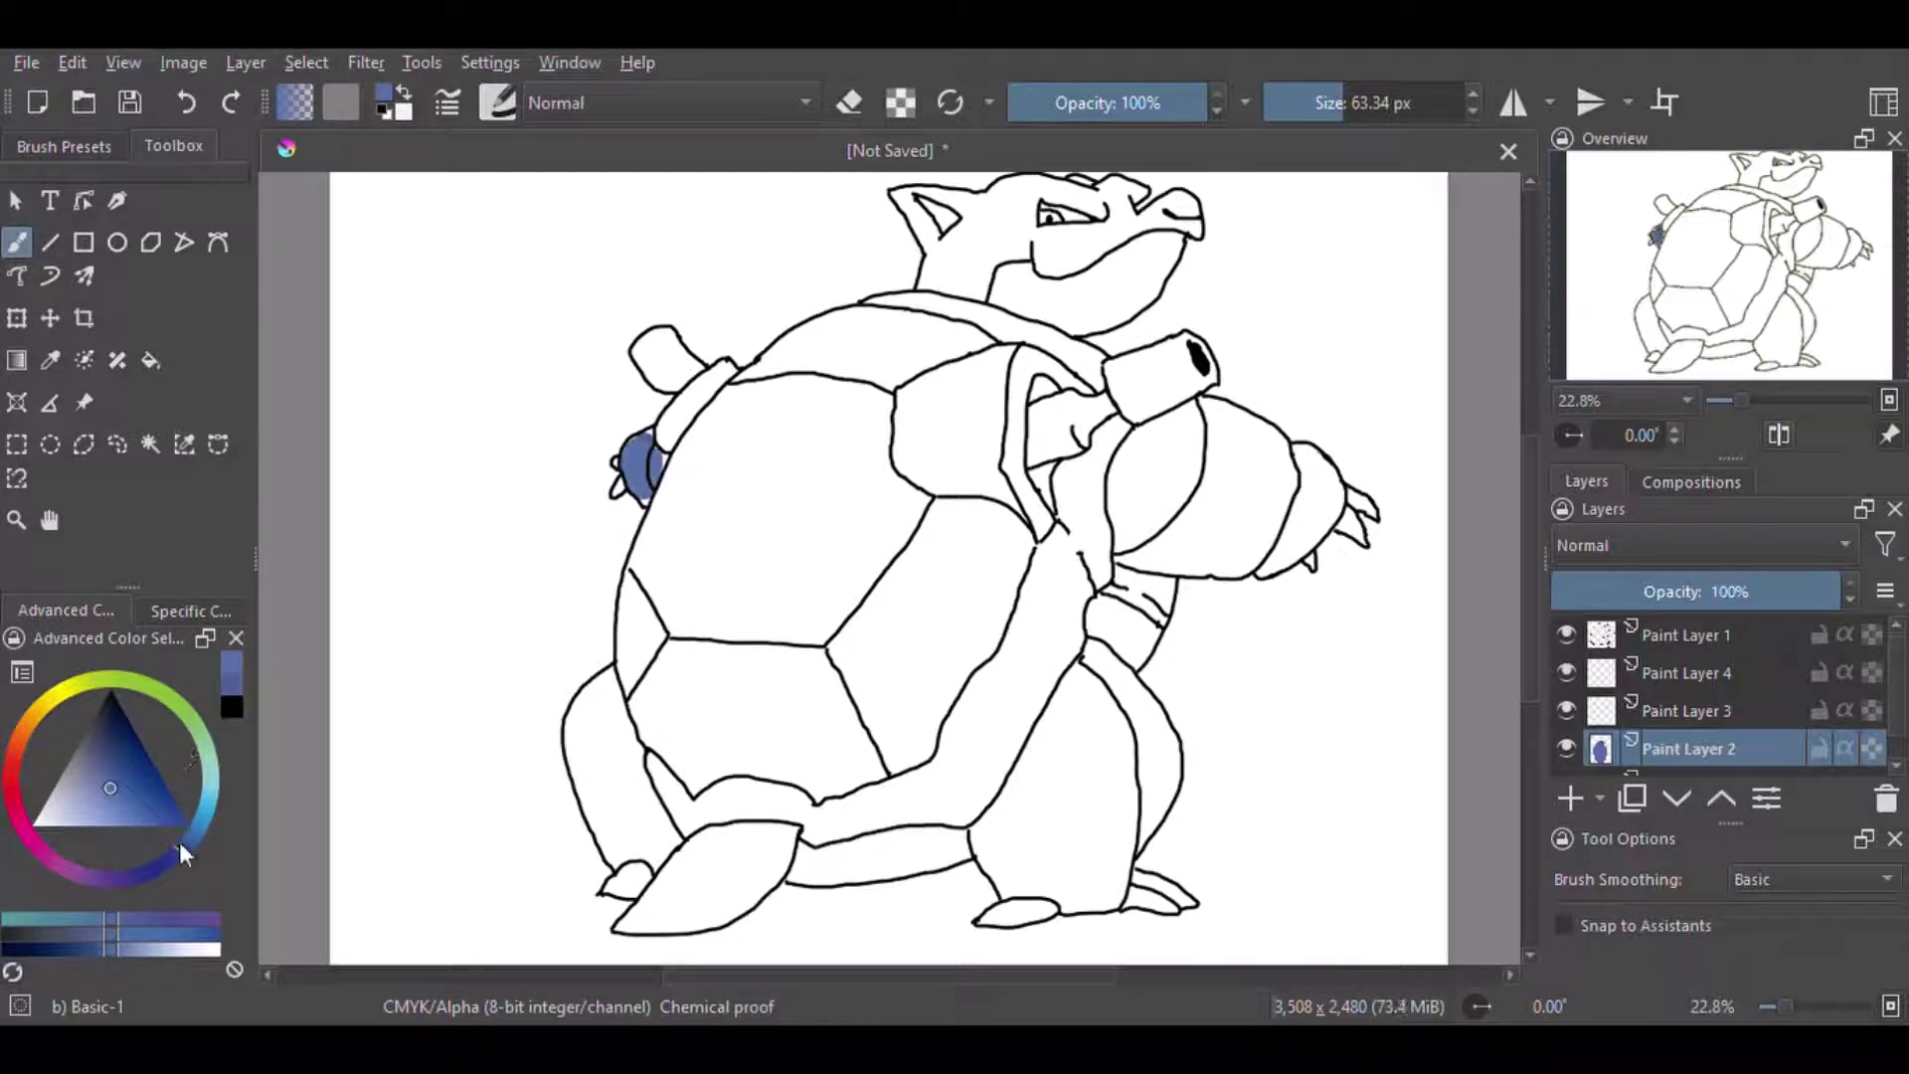
- With a lighter blue and larger brush, paint the left leg, front foot, right leg and arm
{"action": "left_click", "coordinate": [105, 796]}
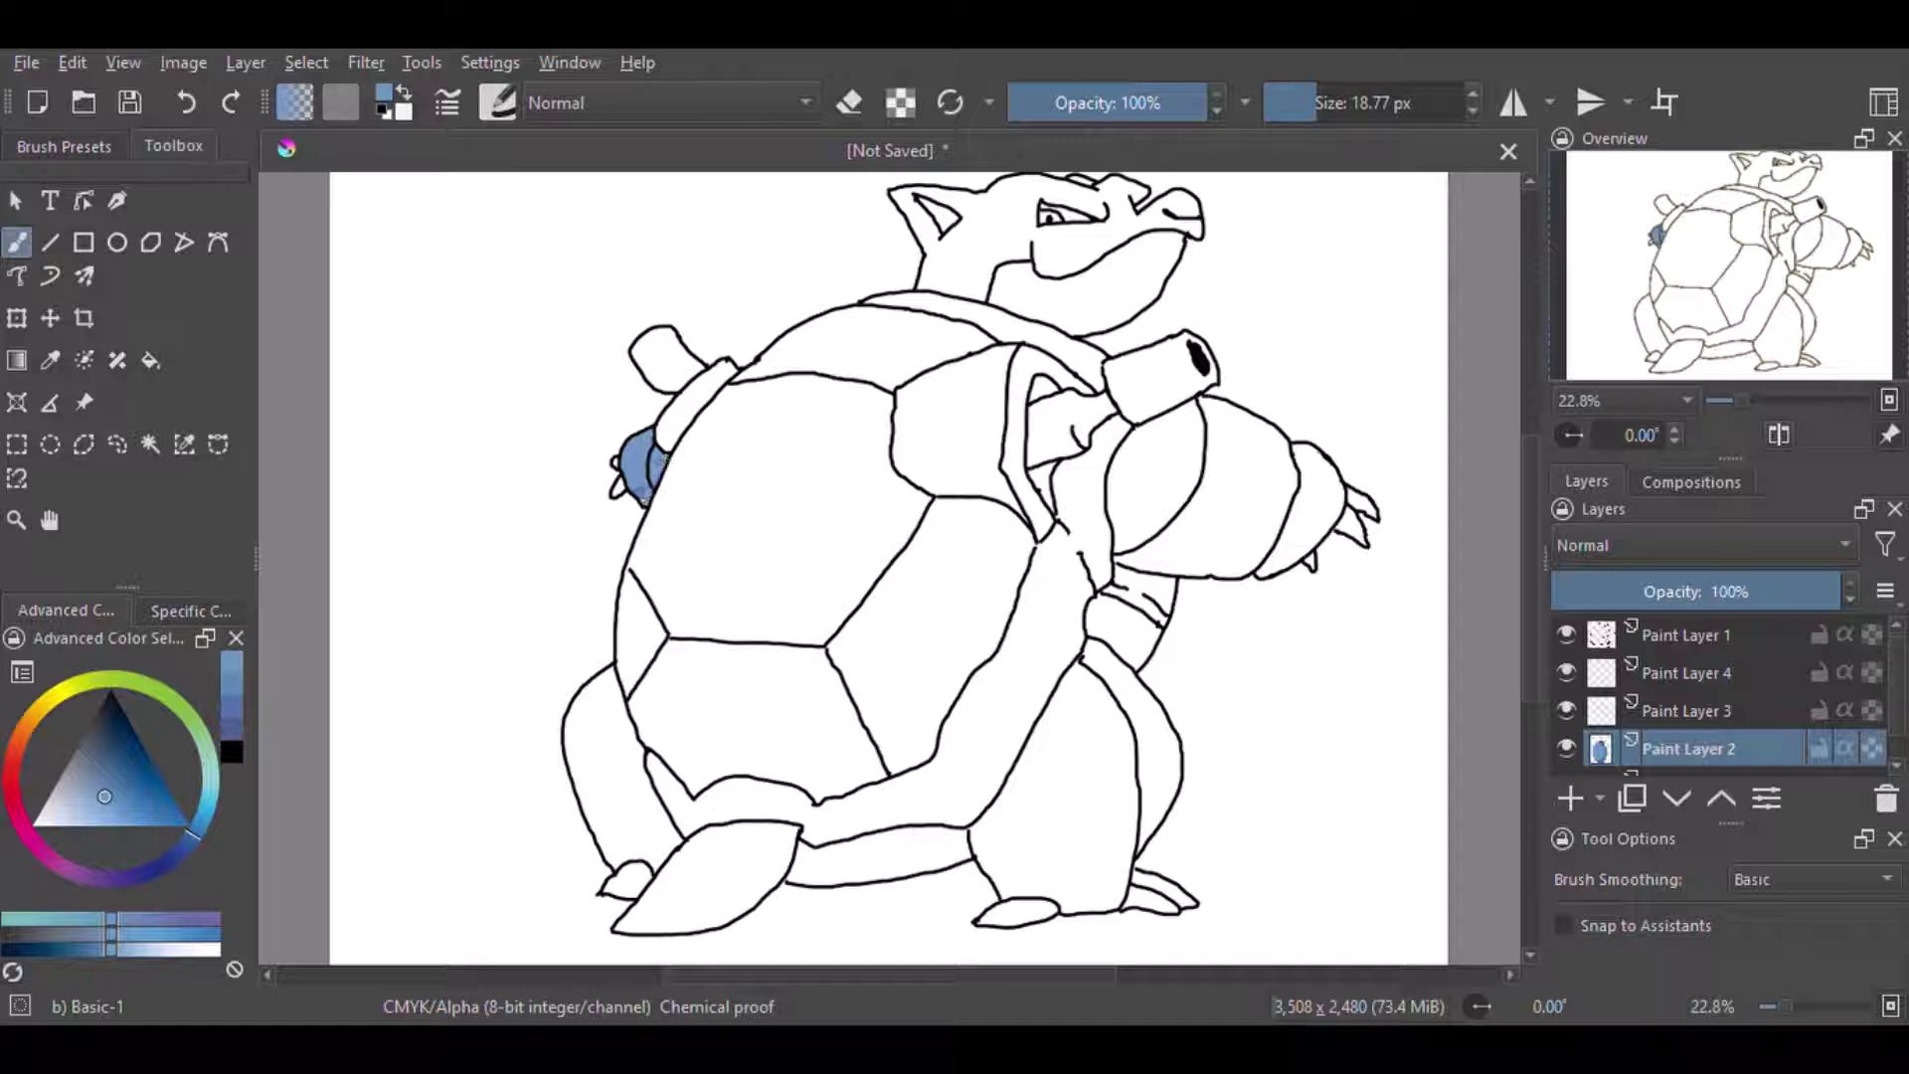
{"action": "key", "text": "bracketright"}
{"action": "mouse_move", "coordinate": [608, 671]}
{"action": "left_mouse_down"}
{"action": "mouse_move", "coordinate": [626, 755]}
{"action": "mouse_move", "coordinate": [597, 696]}
{"action": "mouse_move", "coordinate": [582, 766]}
{"action": "mouse_move", "coordinate": [606, 850]}
{"action": "mouse_move", "coordinate": [661, 875]}
{"action": "mouse_move", "coordinate": [651, 786]}
{"action": "mouse_move", "coordinate": [681, 860]}
{"action": "left_mouse_up"}
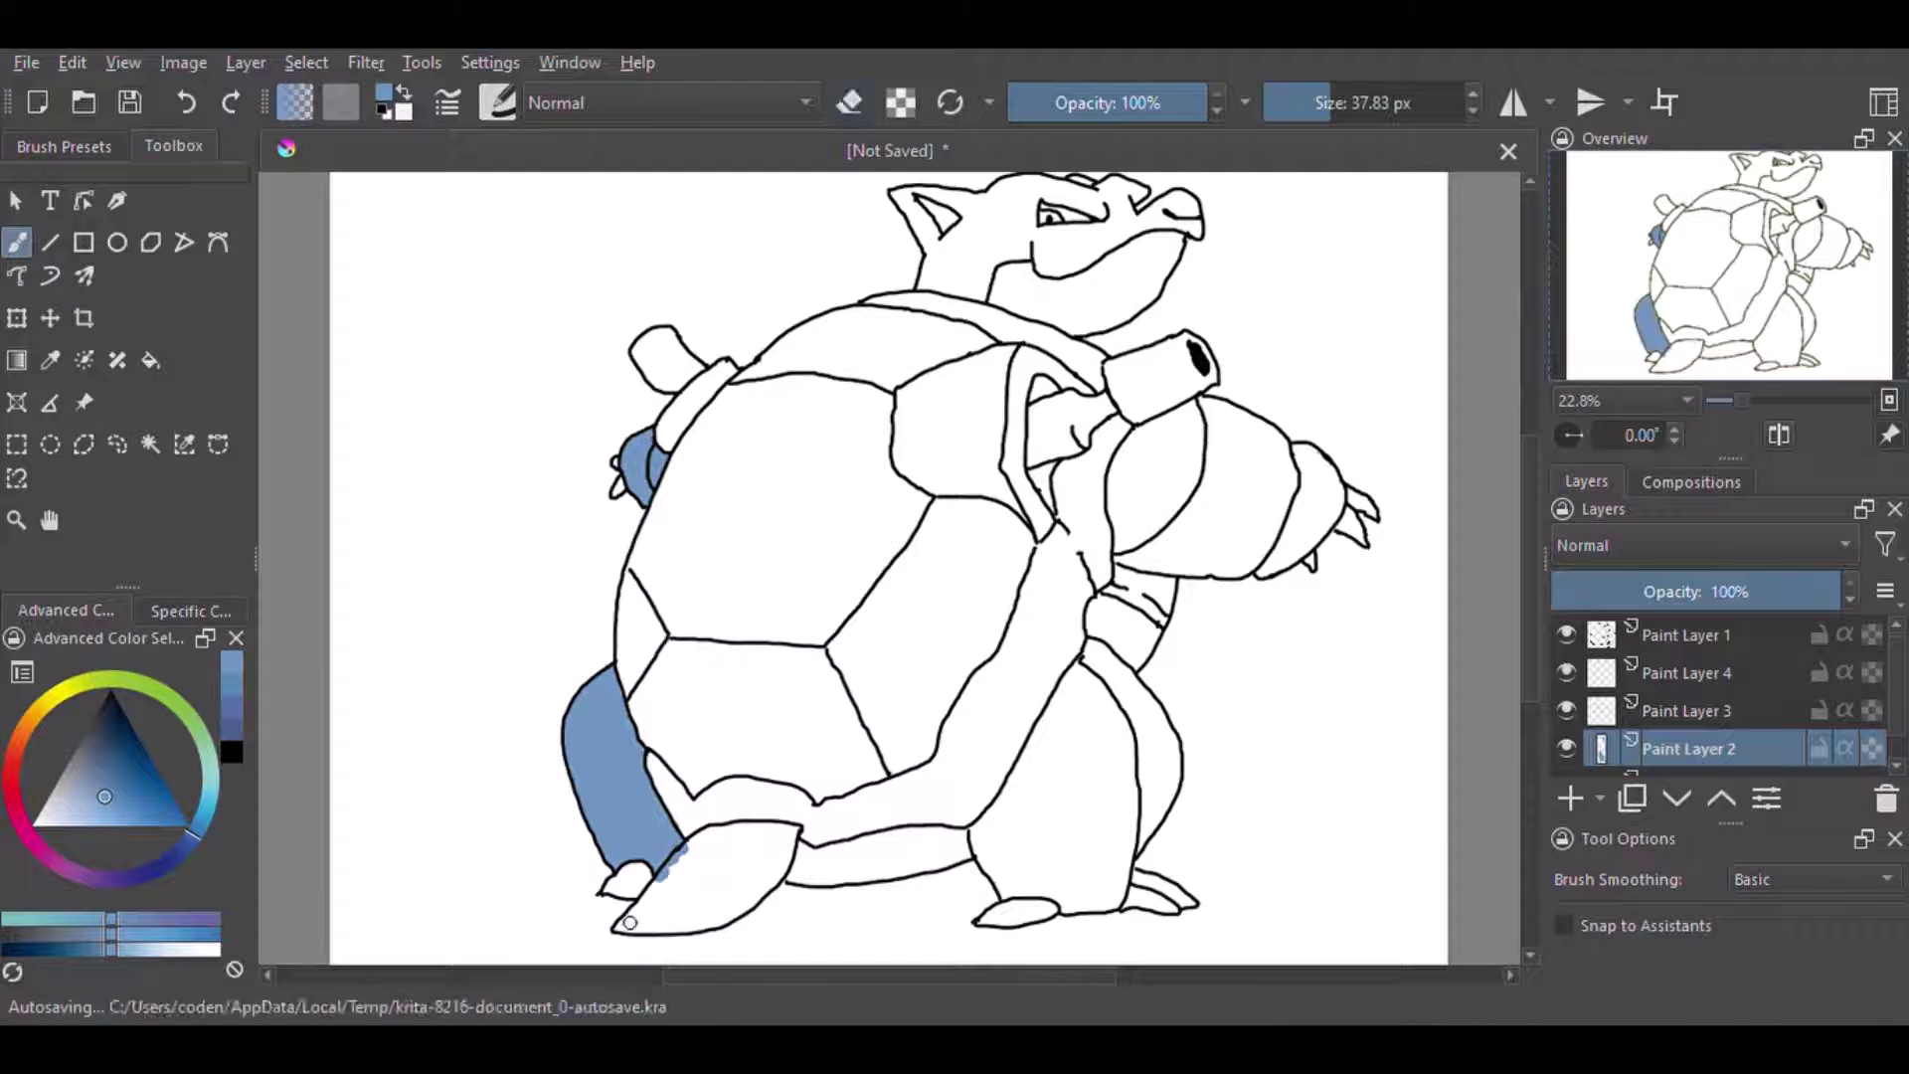
{"action": "mouse_move", "coordinate": [629, 921]}
{"action": "left_mouse_down"}
{"action": "mouse_move", "coordinate": [755, 890]}
{"action": "mouse_move", "coordinate": [790, 835]}
{"action": "mouse_move", "coordinate": [721, 885]}
{"action": "mouse_move", "coordinate": [706, 851]}
{"action": "mouse_move", "coordinate": [781, 827]}
{"action": "mouse_move", "coordinate": [711, 846]}
{"action": "left_mouse_up"}
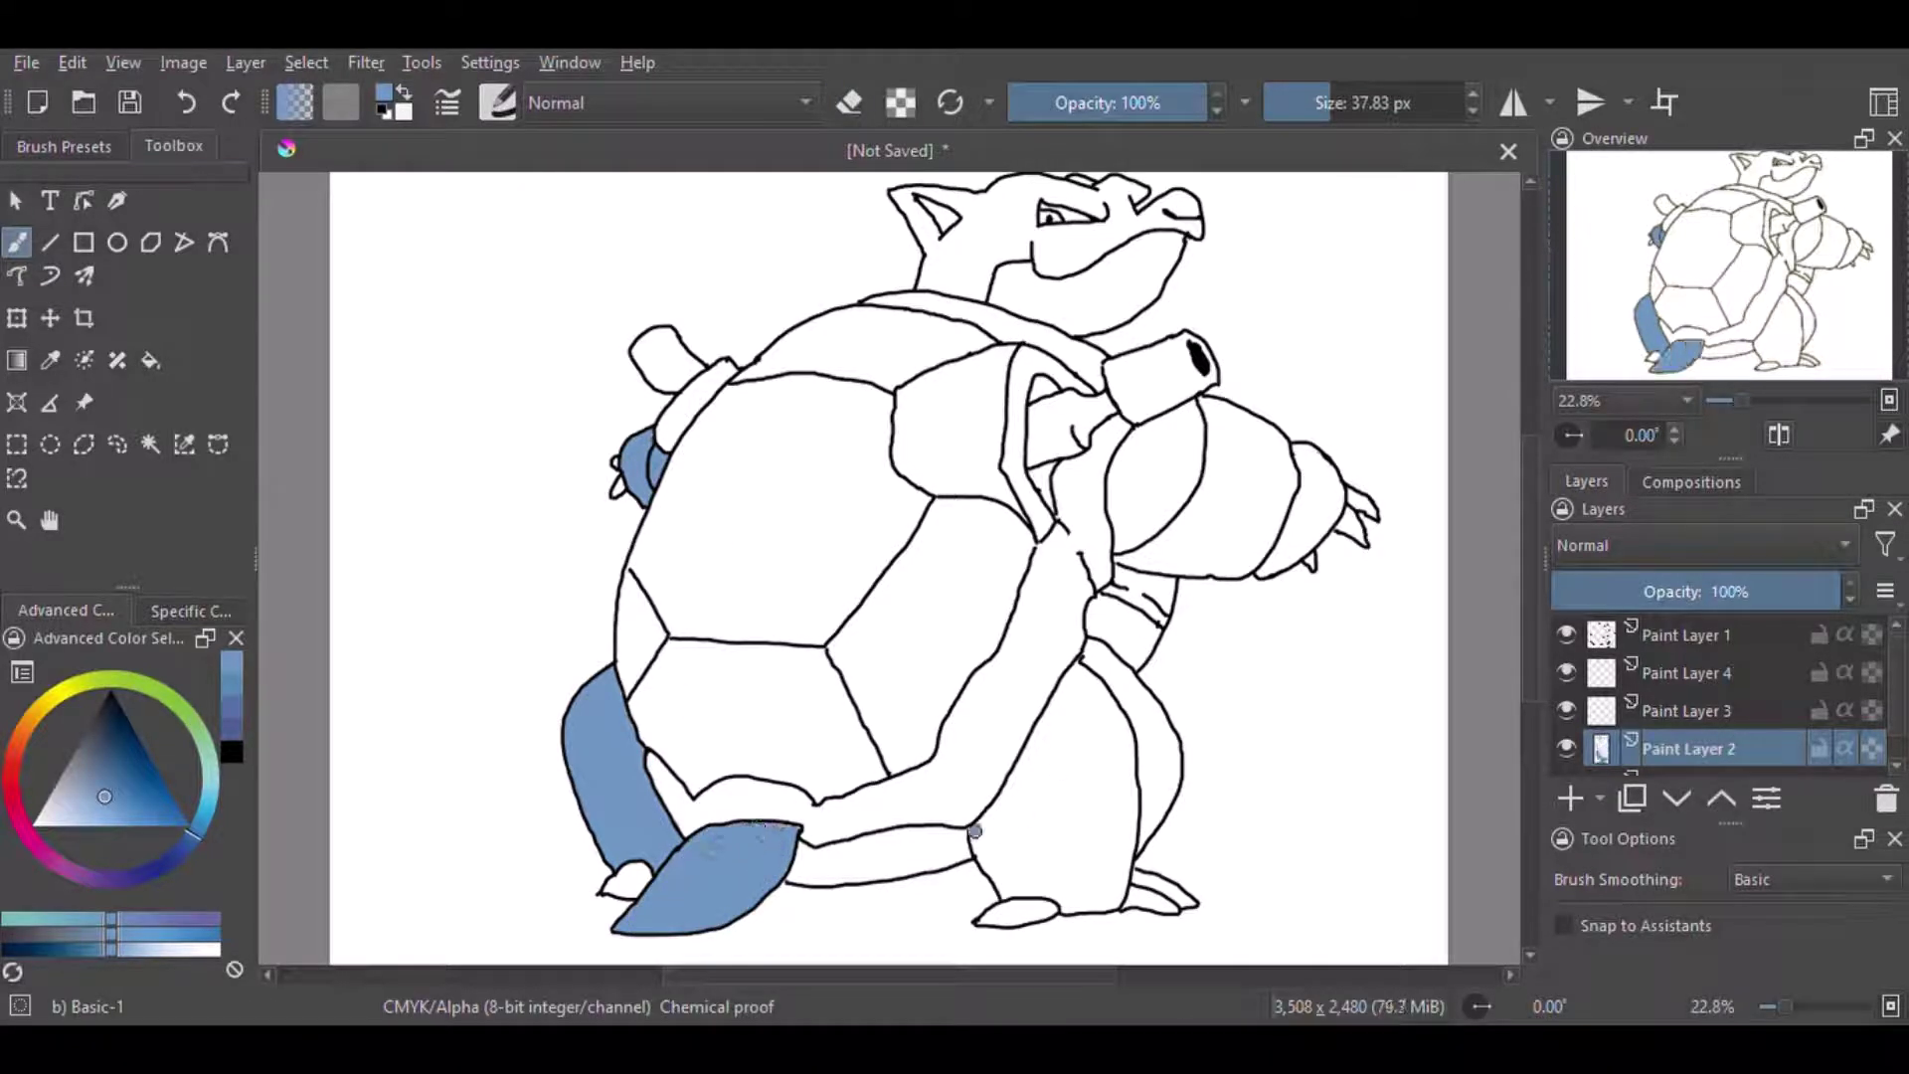
{"action": "mouse_move", "coordinate": [975, 830]}
{"action": "left_mouse_down"}
{"action": "mouse_move", "coordinate": [1004, 890]}
{"action": "mouse_move", "coordinate": [1104, 880]}
{"action": "mouse_move", "coordinate": [1005, 835]}
{"action": "mouse_move", "coordinate": [1015, 775]}
{"action": "mouse_move", "coordinate": [1094, 646]}
{"action": "mouse_move", "coordinate": [1171, 750]}
{"action": "mouse_move", "coordinate": [1139, 833]}
{"action": "mouse_move", "coordinate": [1034, 786]}
{"action": "mouse_move", "coordinate": [1143, 696]}
{"action": "mouse_move", "coordinate": [1084, 775]}
{"action": "mouse_move", "coordinate": [1119, 736]}
{"action": "left_mouse_up"}
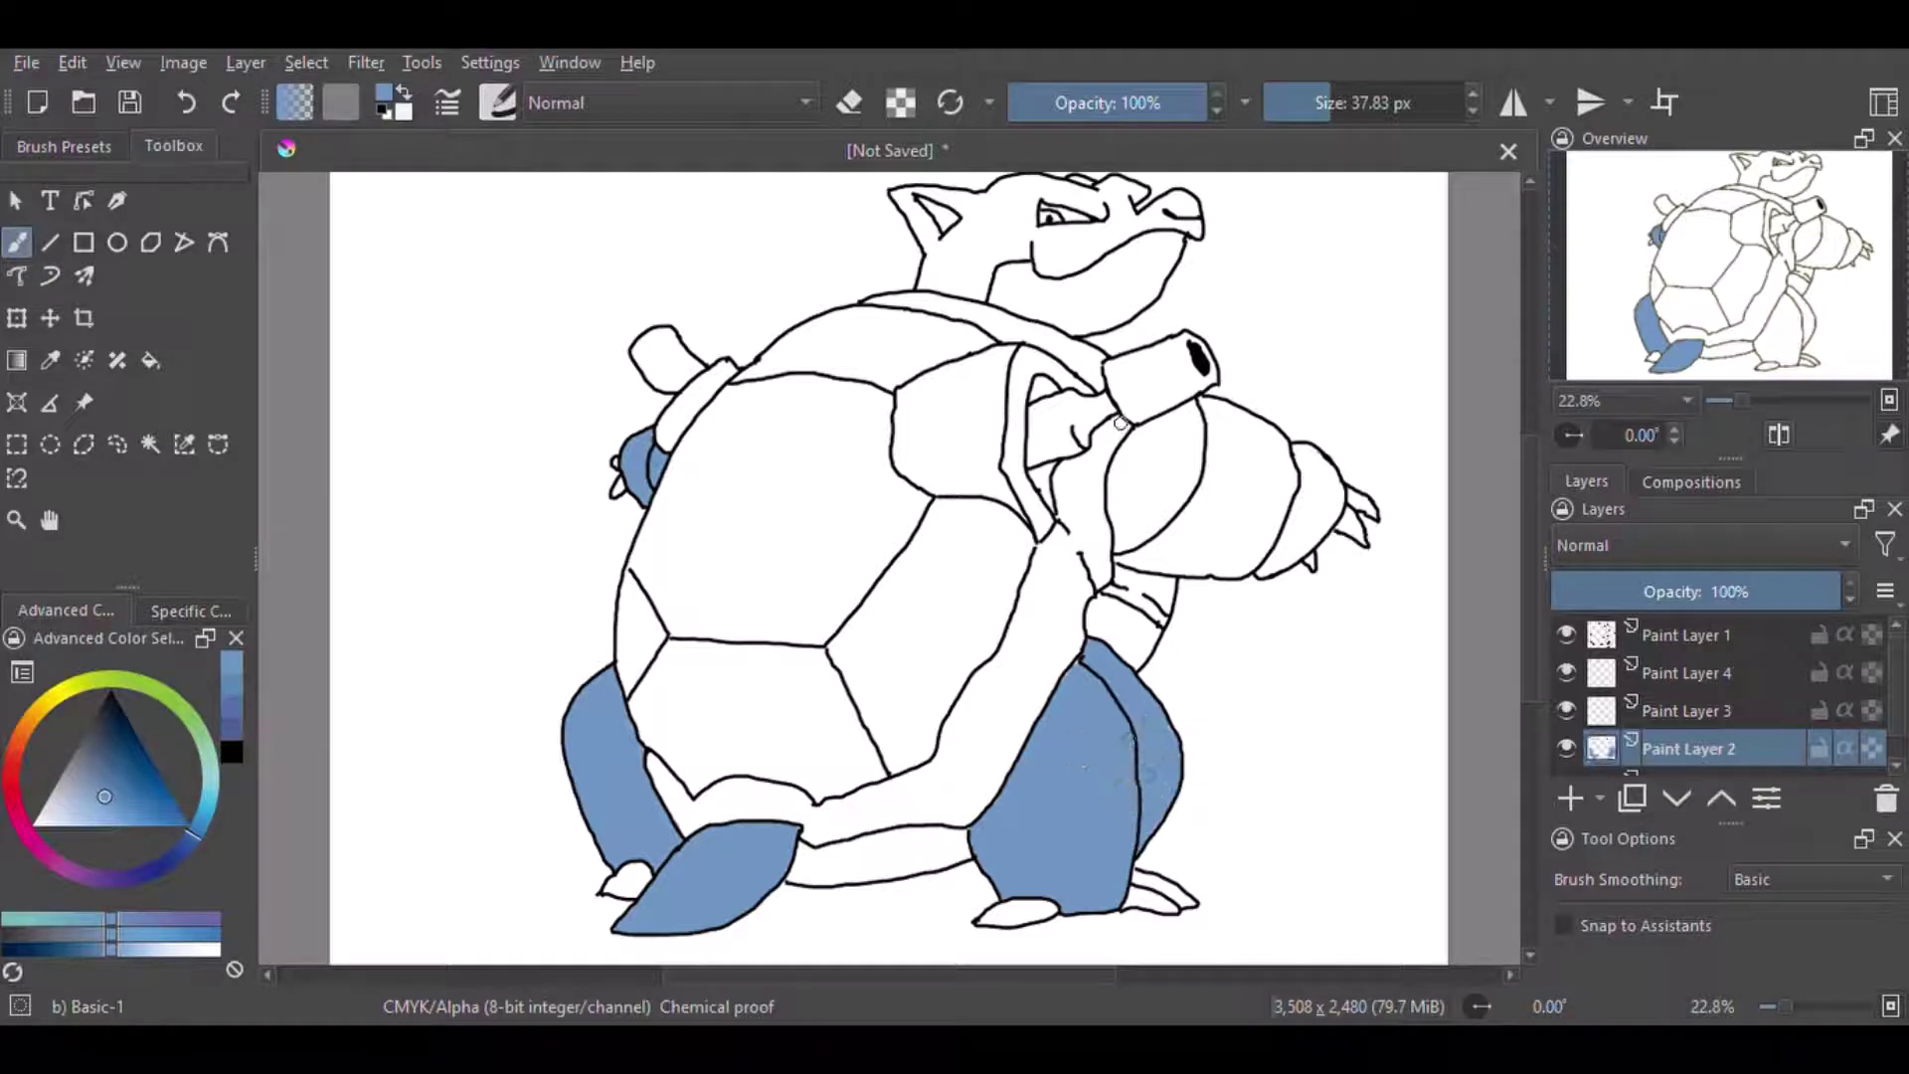
{"action": "mouse_move", "coordinate": [1120, 422]}
{"action": "left_mouse_down"}
{"action": "mouse_move", "coordinate": [1143, 517]}
{"action": "mouse_move", "coordinate": [1208, 403]}
{"action": "mouse_move", "coordinate": [1153, 467]}
{"action": "mouse_move", "coordinate": [1178, 537]}
{"action": "mouse_move", "coordinate": [1144, 567]}
{"action": "mouse_move", "coordinate": [1313, 532]}
{"action": "mouse_move", "coordinate": [1338, 487]}
{"action": "mouse_move", "coordinate": [1233, 417]}
{"action": "mouse_move", "coordinate": [1258, 443]}
{"action": "mouse_move", "coordinate": [1164, 547]}
{"action": "mouse_move", "coordinate": [1283, 497]}
{"action": "mouse_move", "coordinate": [1261, 470]}
{"action": "mouse_move", "coordinate": [1238, 497]}
{"action": "left_mouse_up"}
- Fill the forearm, ear, neck edge, snout and top of head blue
{"action": "key", "text": "e"}
{"action": "key", "text": "e"}
{"action": "mouse_move", "coordinate": [920, 239]}
{"action": "left_mouse_down"}
{"action": "mouse_move", "coordinate": [895, 194]}
{"action": "mouse_move", "coordinate": [969, 293]}
{"action": "mouse_move", "coordinate": [935, 249]}
{"action": "mouse_move", "coordinate": [989, 219]}
{"action": "mouse_move", "coordinate": [1035, 261]}
{"action": "mouse_move", "coordinate": [1094, 263]}
{"action": "mouse_move", "coordinate": [1193, 224]}
{"action": "mouse_move", "coordinate": [1178, 204]}
{"action": "mouse_move", "coordinate": [1119, 220]}
{"action": "mouse_move", "coordinate": [1133, 179]}
{"action": "mouse_move", "coordinate": [1069, 184]}
{"action": "left_mouse_up"}
{"action": "mouse_move", "coordinate": [1005, 249]}
{"action": "left_mouse_down"}
{"action": "mouse_move", "coordinate": [1104, 237]}
{"action": "mouse_move", "coordinate": [1109, 211]}
{"action": "mouse_move", "coordinate": [1029, 224]}
{"action": "mouse_move", "coordinate": [989, 194]}
{"action": "mouse_move", "coordinate": [1029, 179]}
{"action": "mouse_move", "coordinate": [1094, 221]}
{"action": "left_mouse_up"}
{"action": "left_click", "coordinate": [12, 786]}
- Colour the inner ear dark red and the jaw, wrist band and belly band cream
{"action": "left_click", "coordinate": [110, 728]}
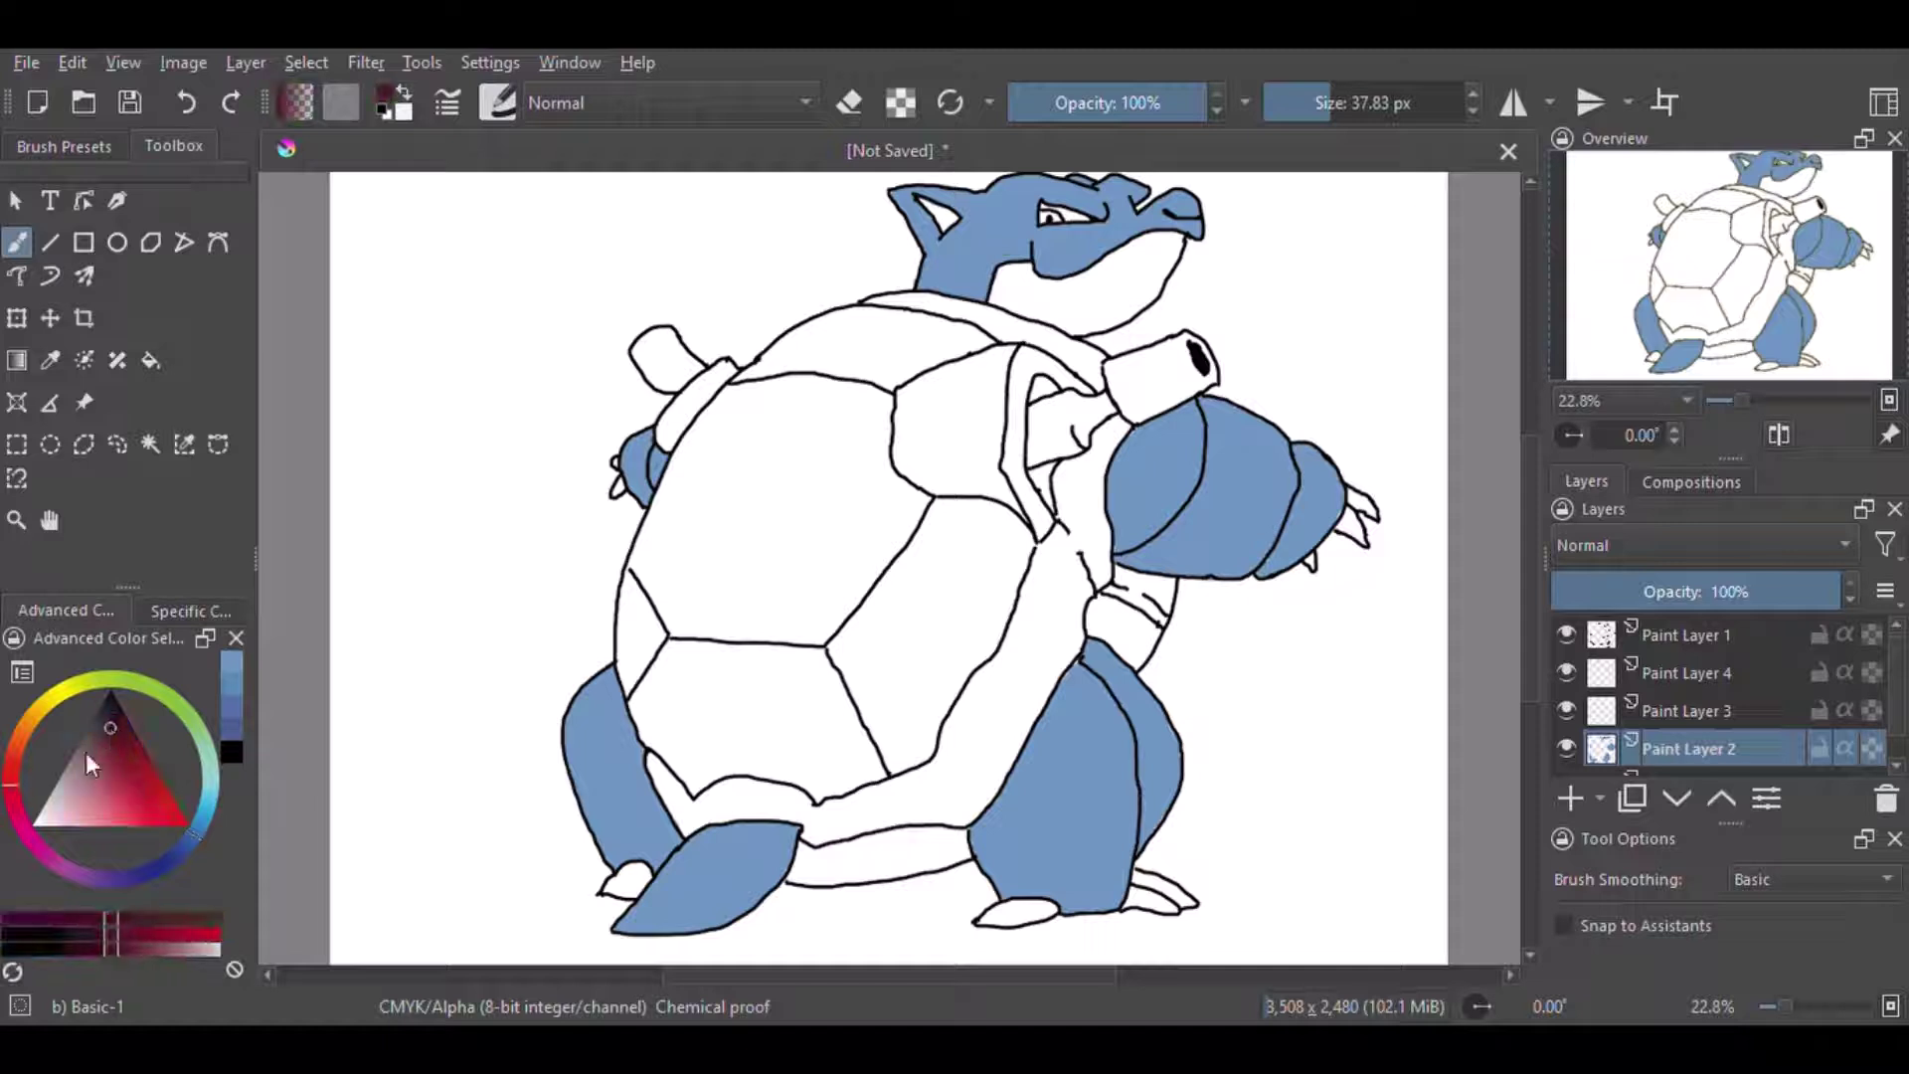
{"action": "left_click", "coordinate": [14, 804]}
{"action": "left_click_drag", "start_coordinate": [928, 204], "coordinate": [939, 211]}
{"action": "left_click", "coordinate": [85, 679]}
{"action": "left_click", "coordinate": [84, 822]}
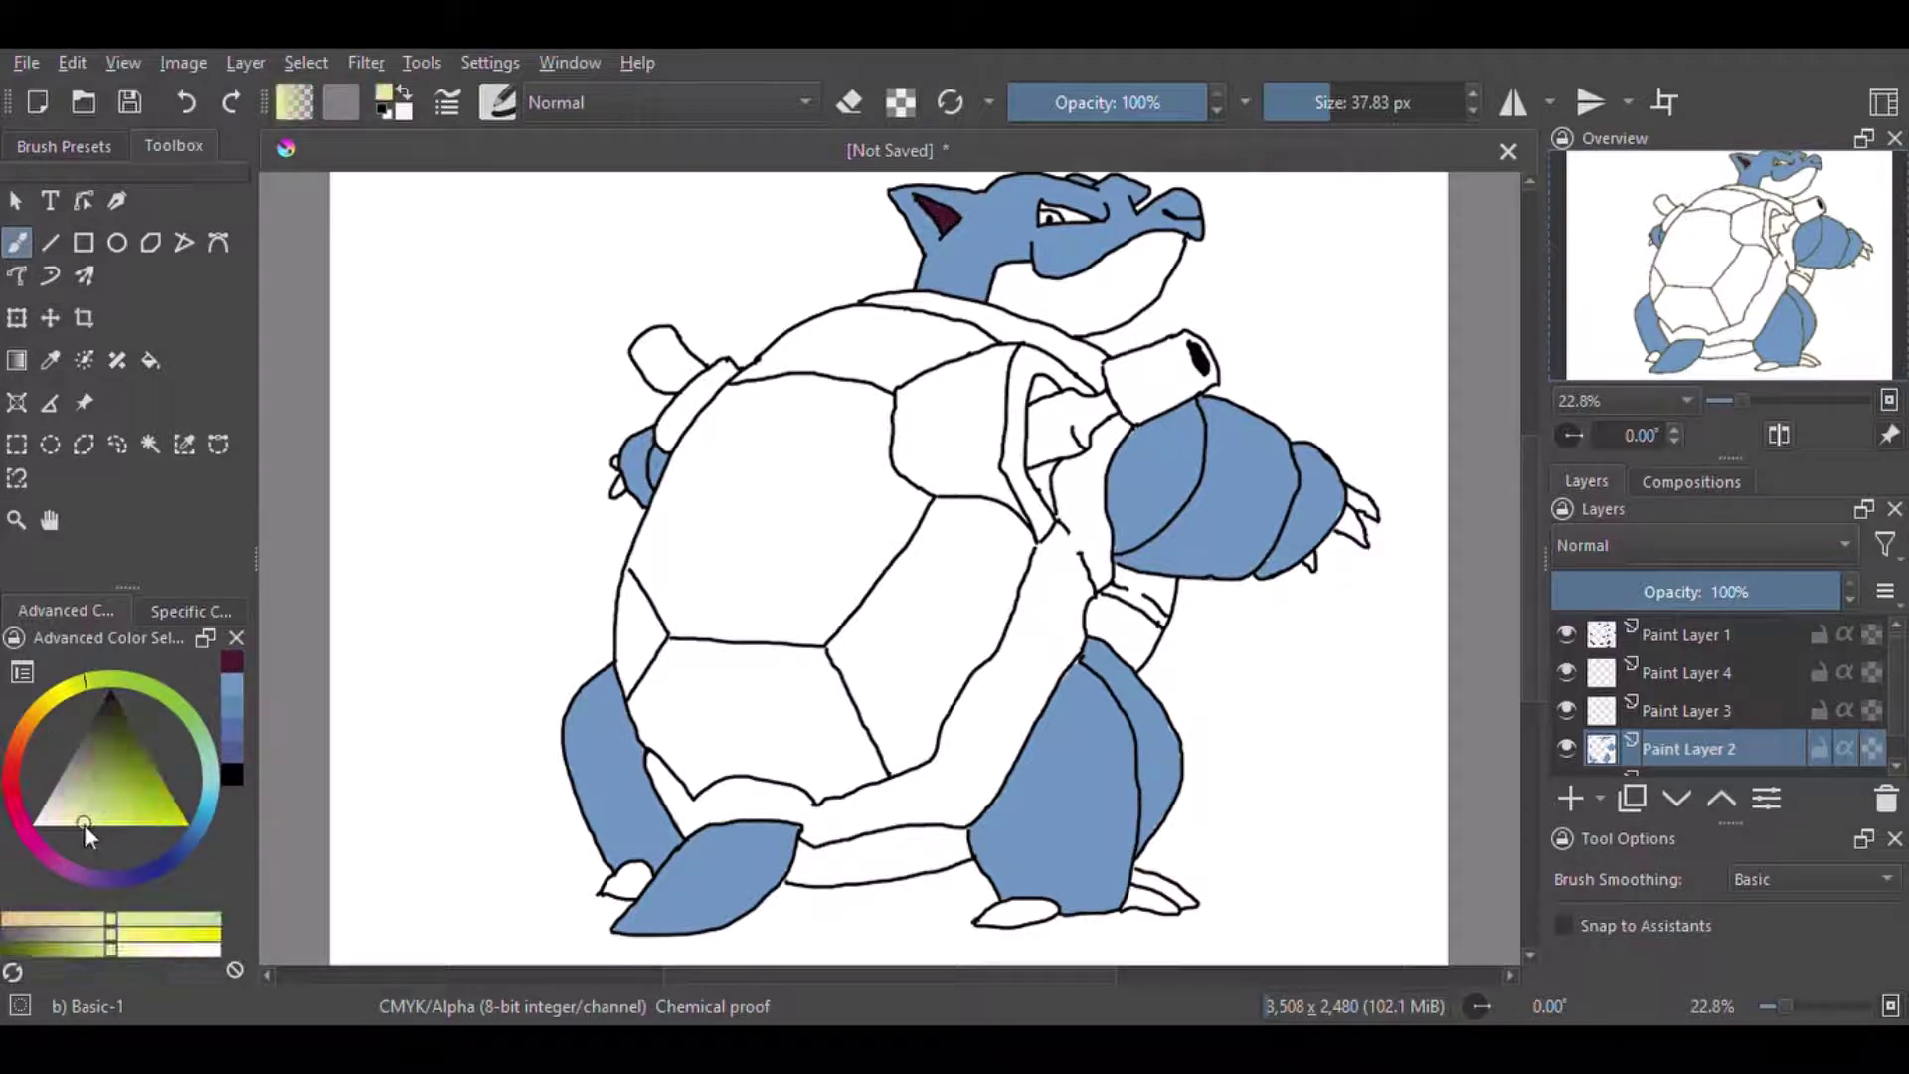
{"action": "mouse_move", "coordinate": [1134, 263]}
{"action": "left_mouse_down"}
{"action": "mouse_move", "coordinate": [1101, 321]}
{"action": "mouse_move", "coordinate": [1000, 298]}
{"action": "mouse_move", "coordinate": [1044, 310]}
{"action": "mouse_move", "coordinate": [1046, 290]}
{"action": "mouse_move", "coordinate": [1153, 249]}
{"action": "mouse_move", "coordinate": [1158, 284]}
{"action": "mouse_move", "coordinate": [1114, 293]}
{"action": "left_mouse_up"}
{"action": "left_click", "coordinate": [65, 804]}
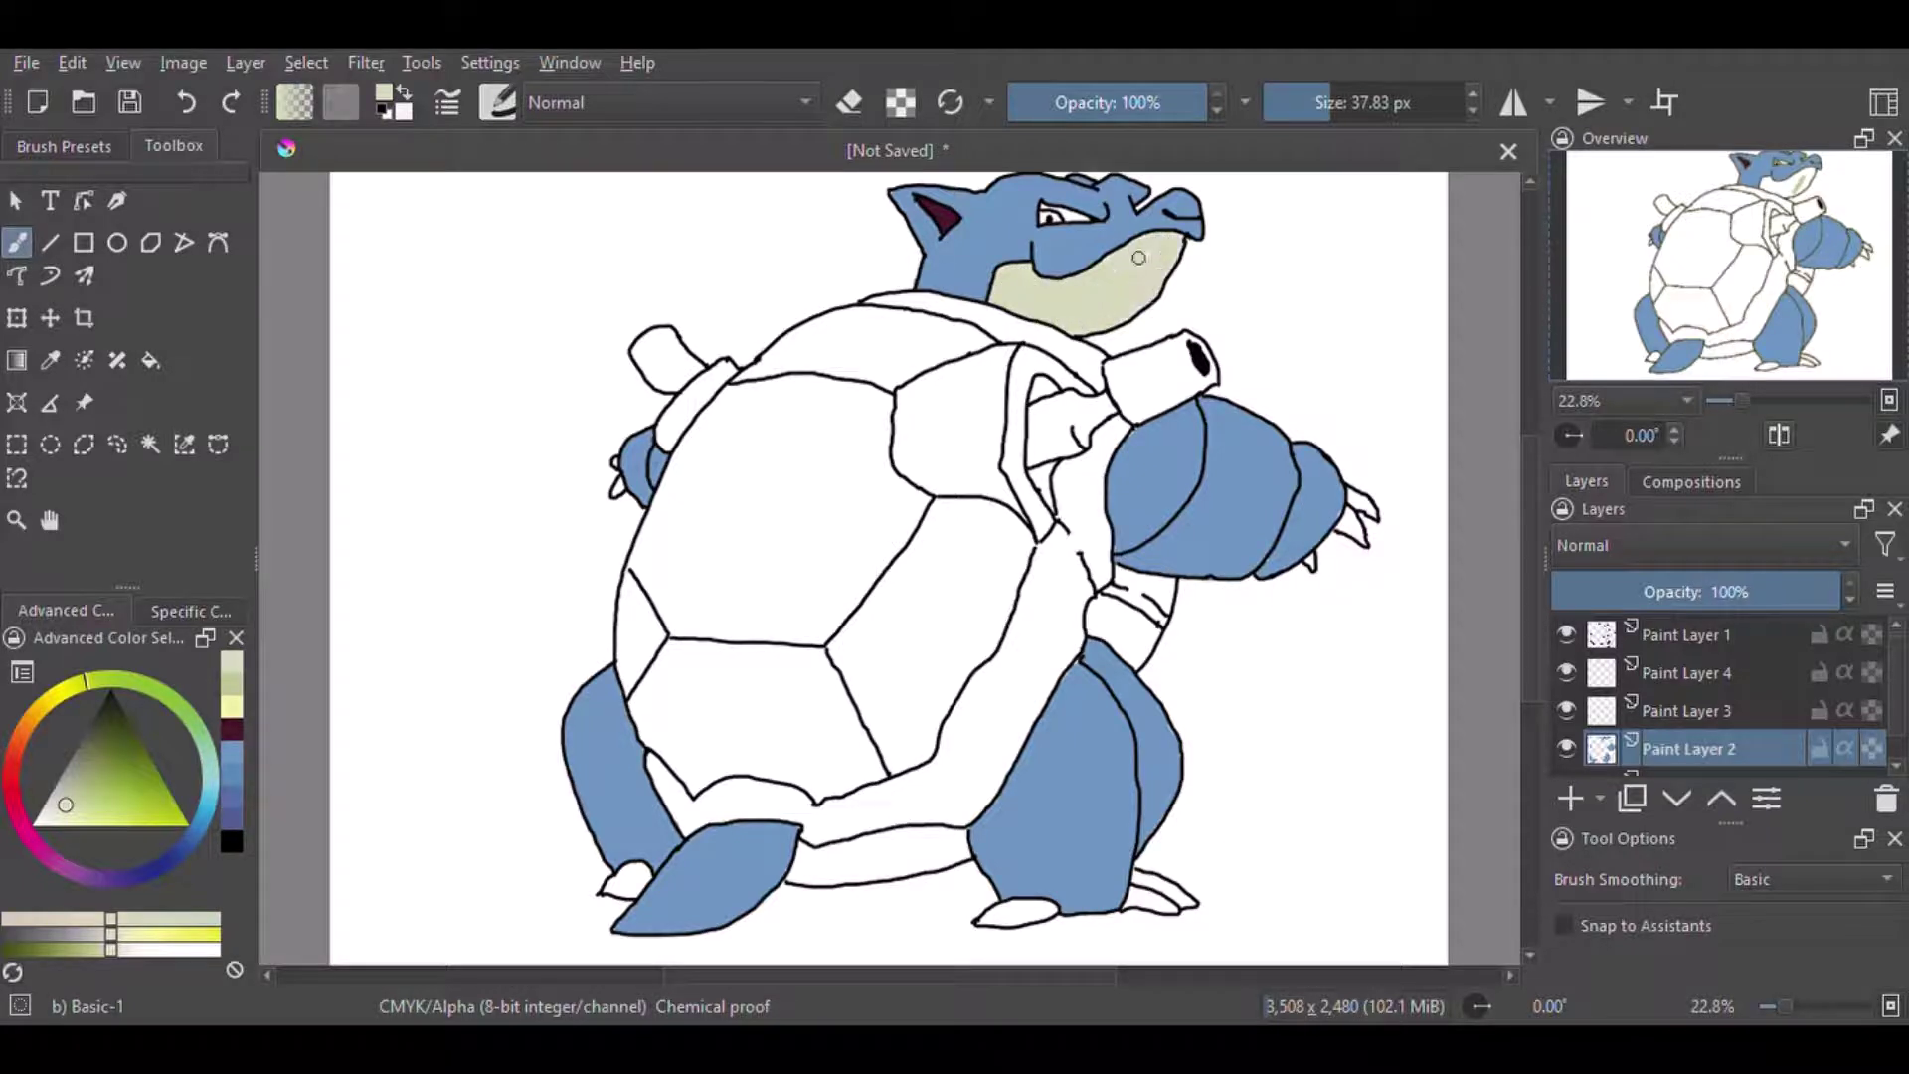
{"action": "mouse_move", "coordinate": [1097, 607]}
{"action": "left_mouse_down"}
{"action": "mouse_move", "coordinate": [1108, 636]}
{"action": "mouse_move", "coordinate": [1149, 631]}
{"action": "mouse_move", "coordinate": [1134, 576]}
{"action": "mouse_move", "coordinate": [1163, 597]}
{"action": "left_mouse_up"}
{"action": "mouse_move", "coordinate": [800, 851]}
{"action": "left_mouse_down"}
{"action": "mouse_move", "coordinate": [810, 865]}
{"action": "mouse_move", "coordinate": [954, 841]}
{"action": "mouse_move", "coordinate": [908, 872]}
{"action": "left_mouse_up"}
- Paint the gap under the cannon dark brown and grey
{"action": "left_click", "coordinate": [25, 714]}
{"action": "left_click", "coordinate": [129, 717]}
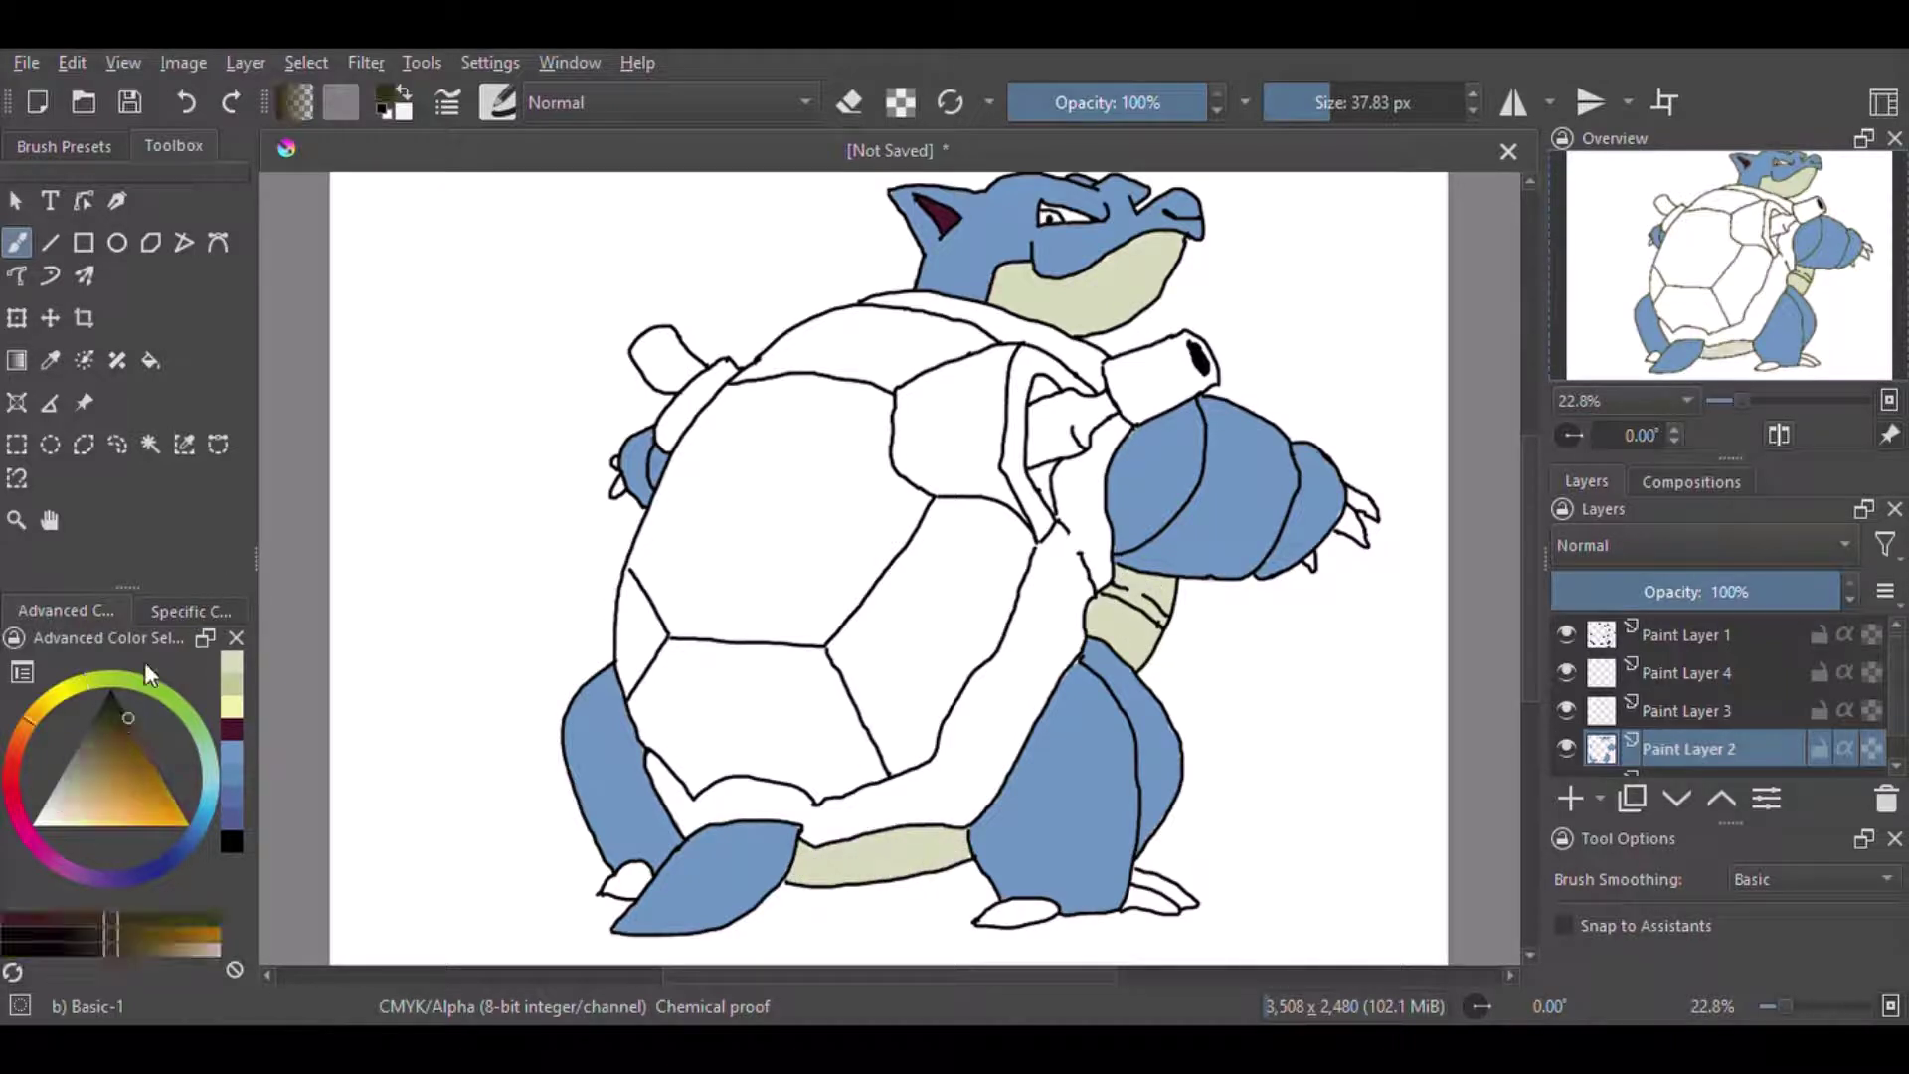
{"action": "left_click_drag", "start_coordinate": [1029, 457], "coordinate": [1049, 507]}
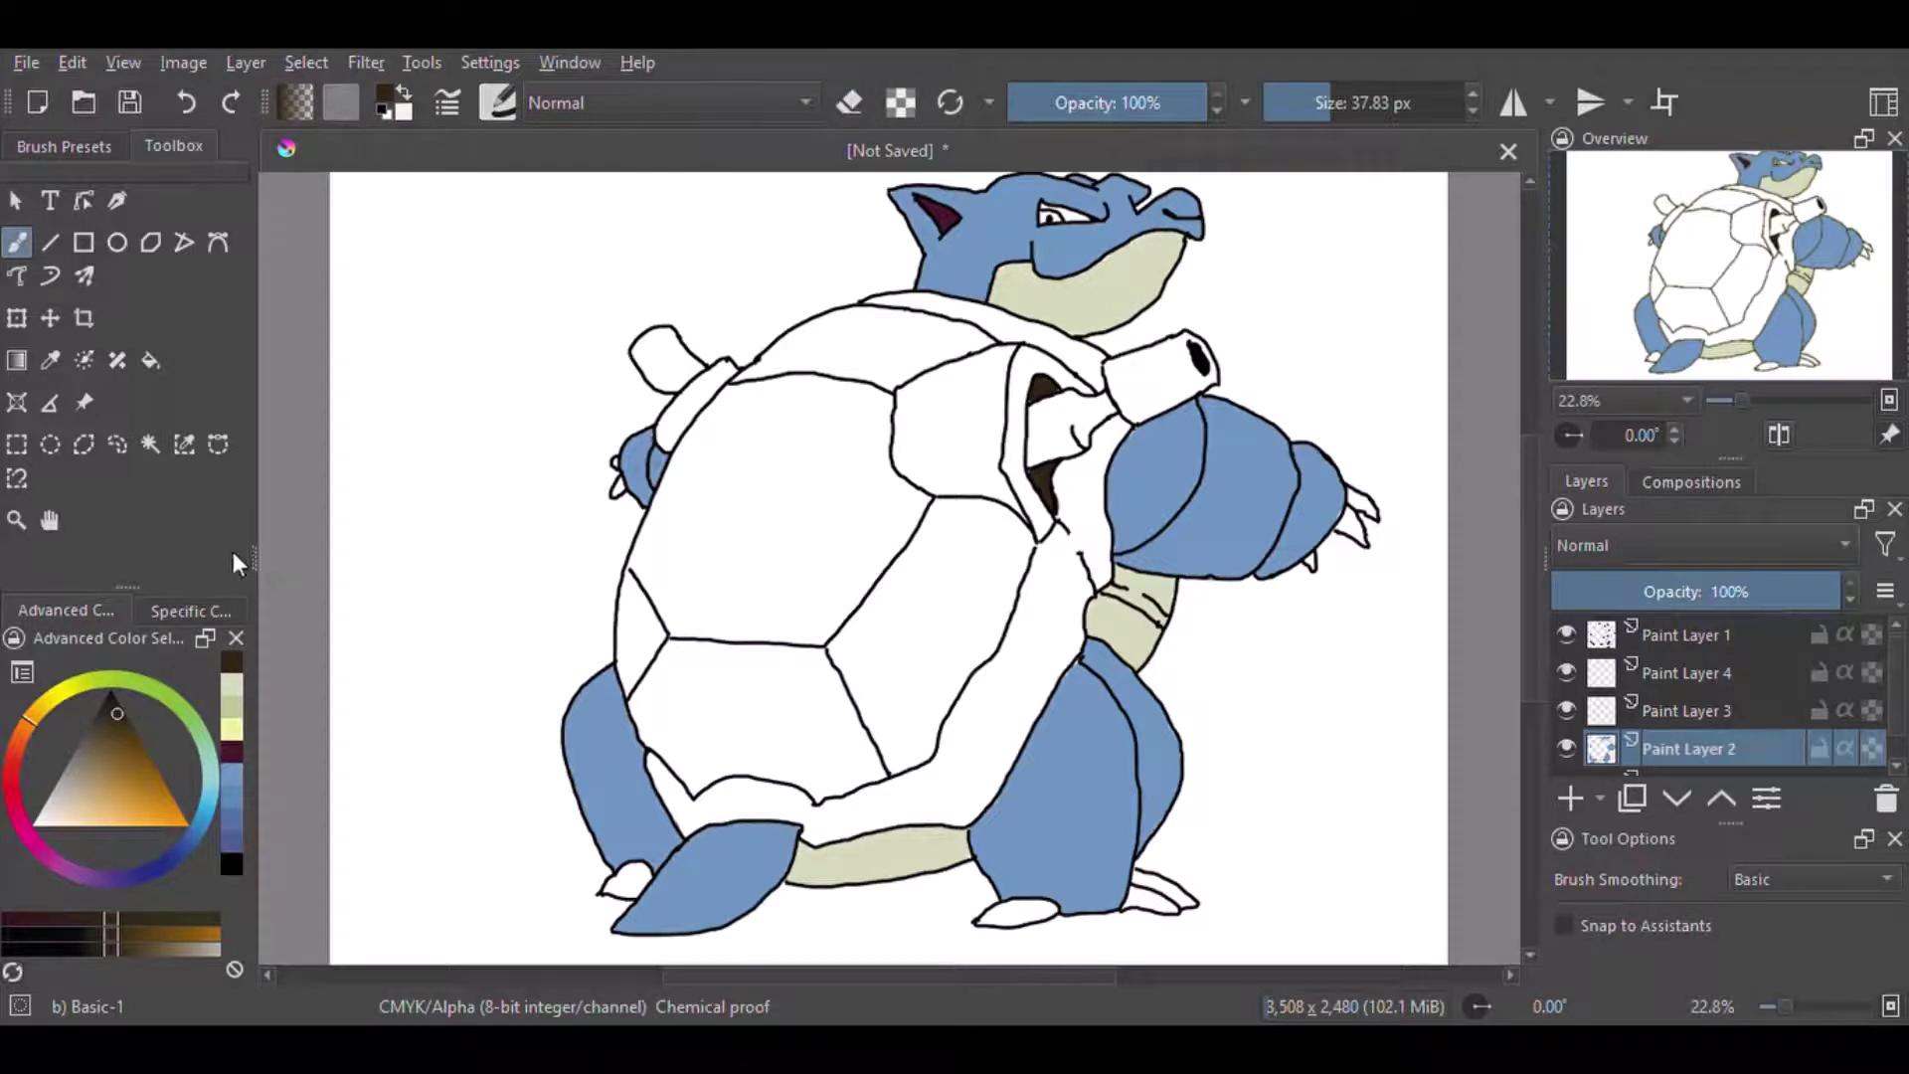
{"action": "left_click", "coordinate": [57, 777]}
{"action": "mouse_move", "coordinate": [1078, 424]}
{"action": "left_mouse_down"}
{"action": "mouse_move", "coordinate": [1102, 409]}
{"action": "mouse_move", "coordinate": [1074, 457]}
{"action": "mouse_move", "coordinate": [1054, 427]}
{"action": "mouse_move", "coordinate": [1084, 418]}
{"action": "left_mouse_up"}
{"action": "left_click", "coordinate": [105, 737]}
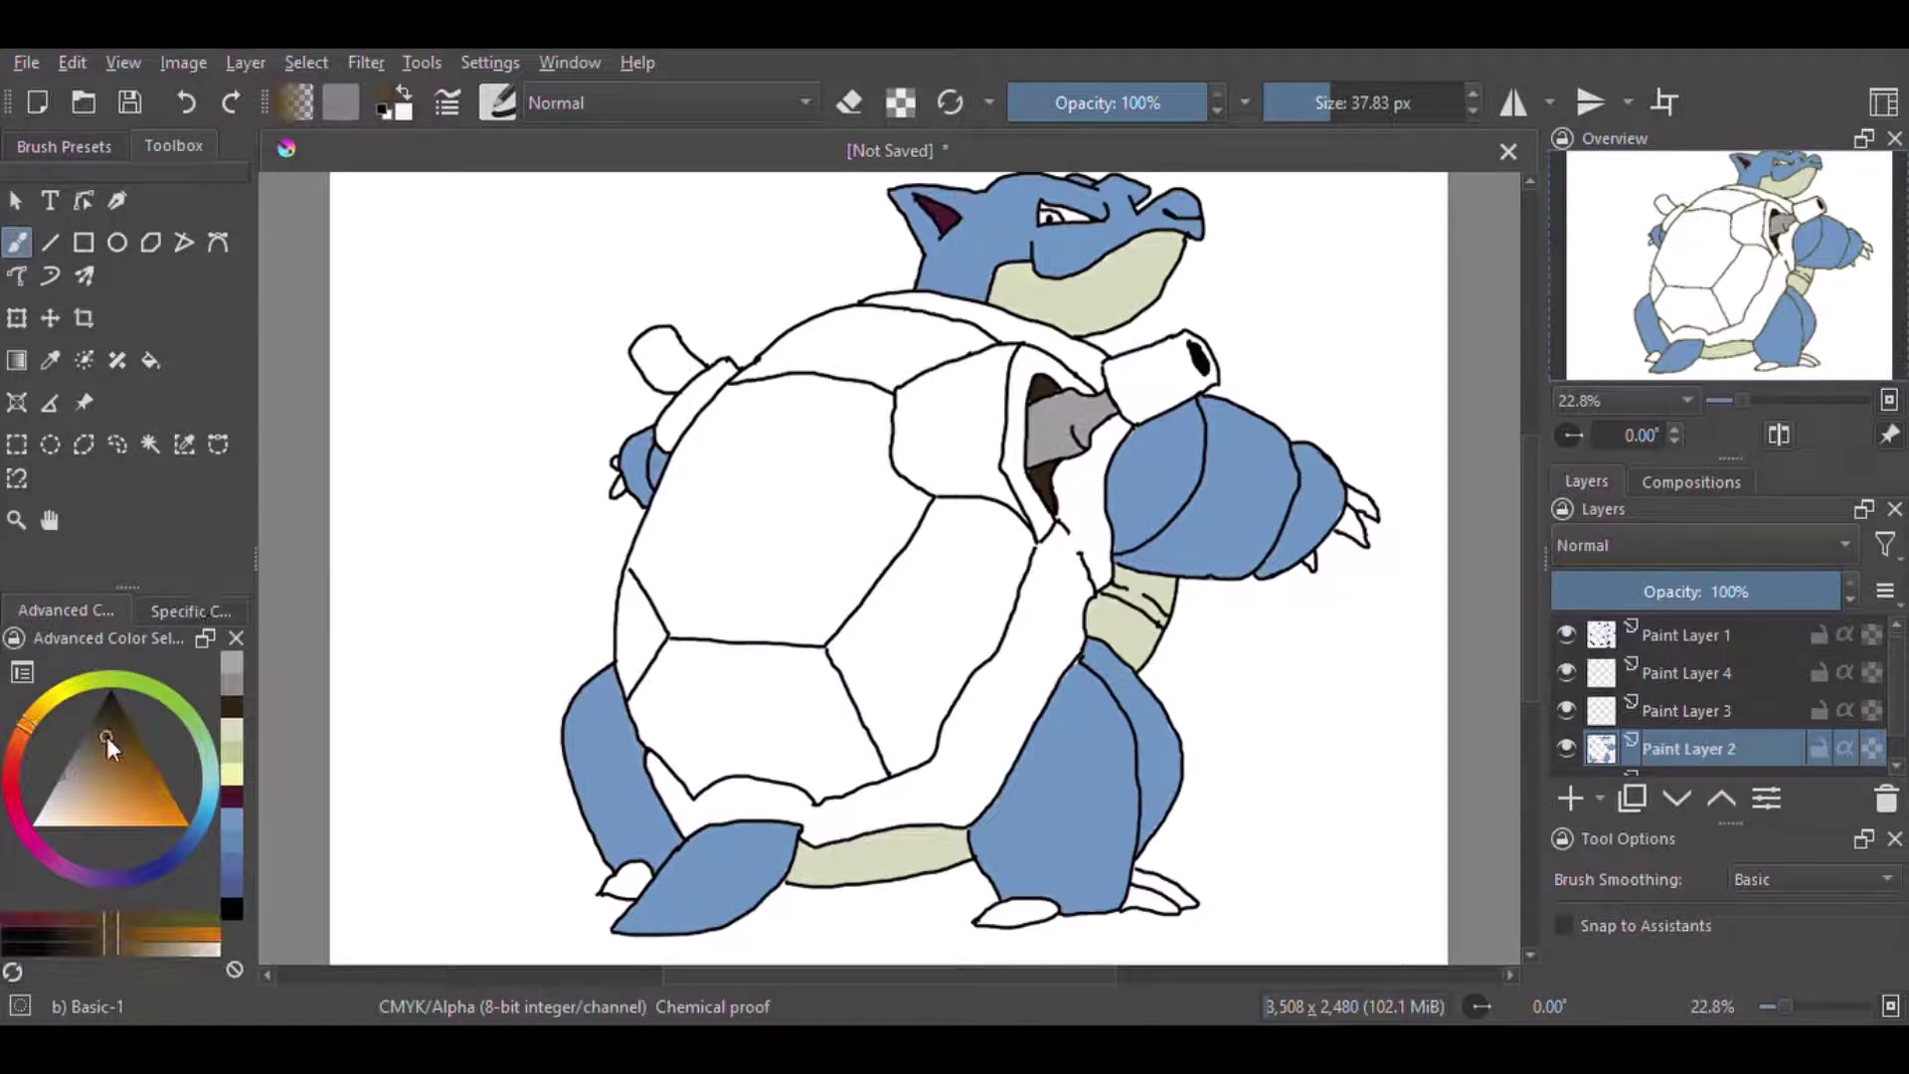
{"action": "left_click_drag", "start_coordinate": [105, 736], "coordinate": [95, 740]}
{"action": "left_click_drag", "start_coordinate": [1333, 102], "coordinate": [1347, 102]}
{"action": "mouse_move", "coordinate": [1054, 403]}
{"action": "left_mouse_down"}
{"action": "mouse_move", "coordinate": [1069, 370]}
{"action": "mouse_move", "coordinate": [1010, 350]}
{"action": "mouse_move", "coordinate": [955, 368]}
{"action": "mouse_move", "coordinate": [885, 448]}
{"action": "mouse_move", "coordinate": [1034, 532]}
{"action": "mouse_move", "coordinate": [1014, 373]}
{"action": "mouse_move", "coordinate": [895, 517]}
{"action": "left_mouse_up"}
- Fill the shell's rim, inner edges and body brown with an enlarged brush
{"action": "key", "text": "e"}
{"action": "key", "text": "e"}
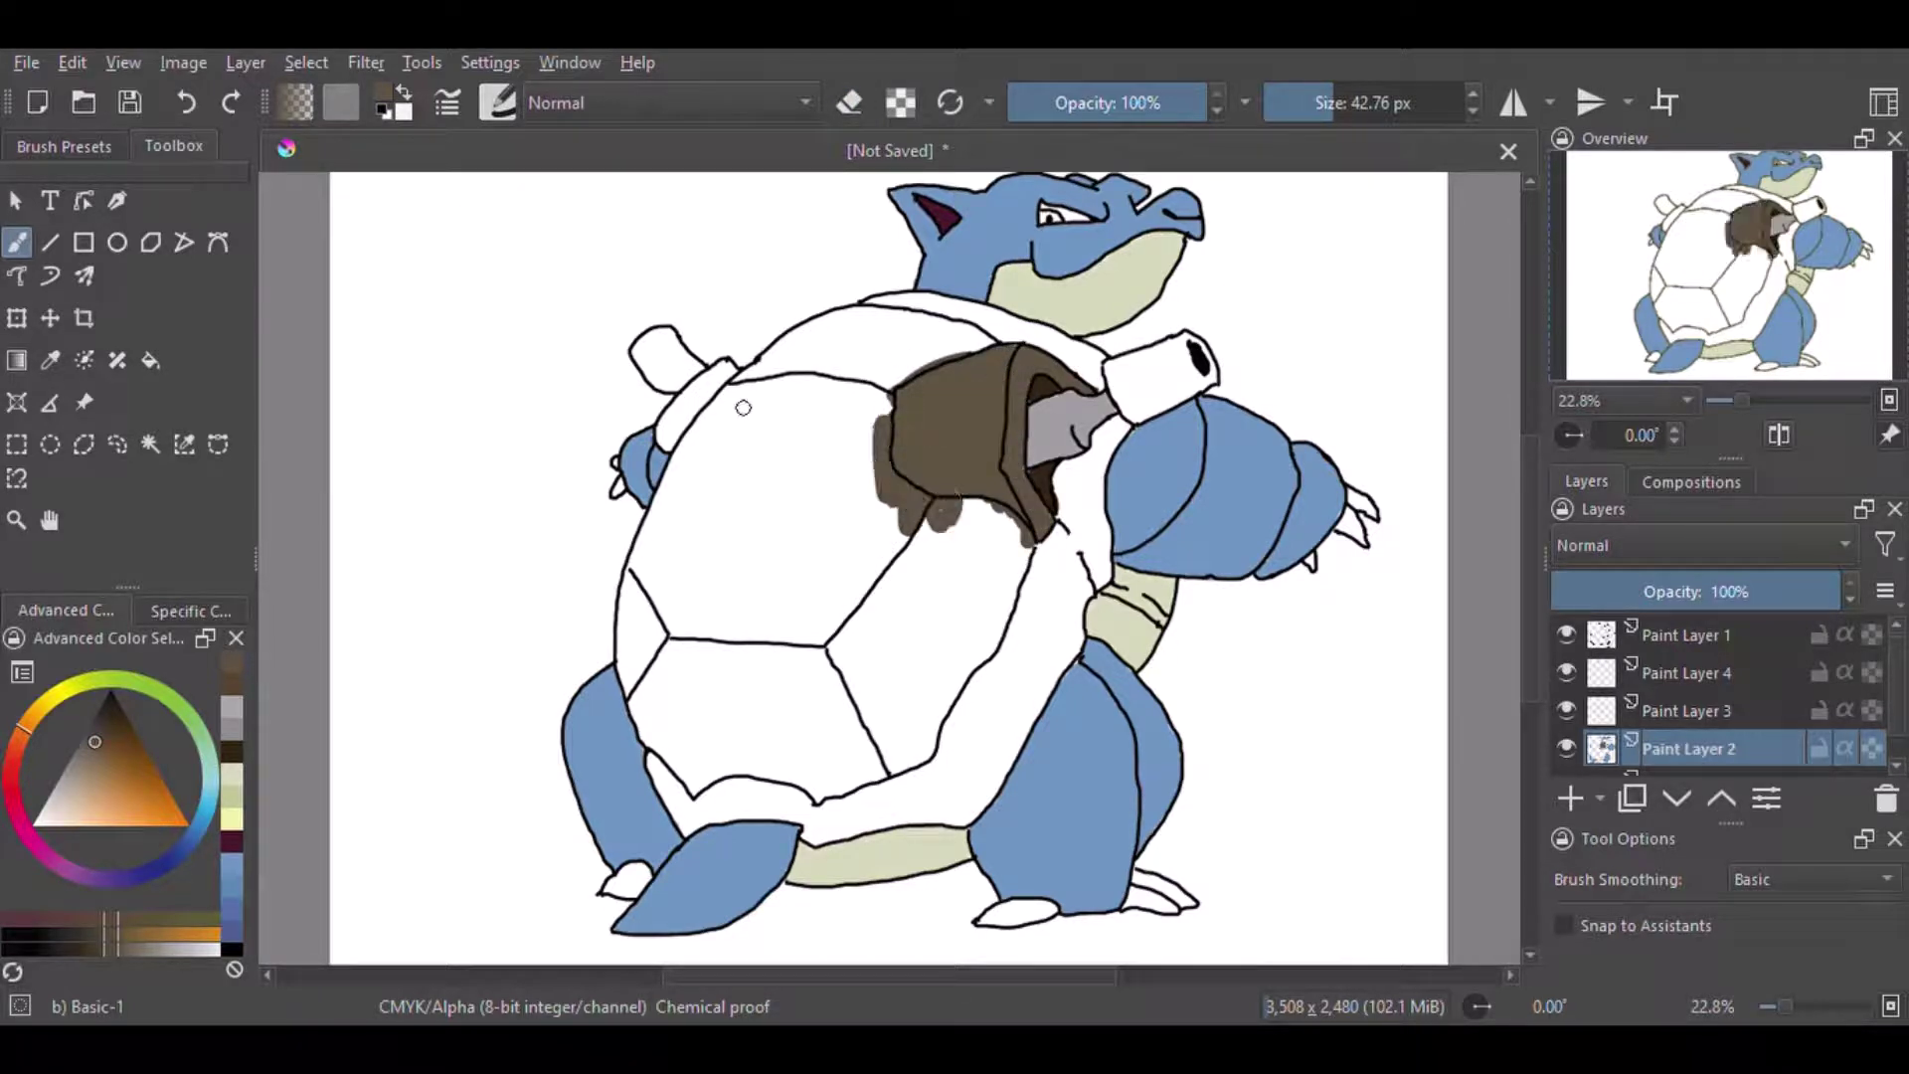
{"action": "mouse_move", "coordinate": [743, 407]}
{"action": "left_mouse_down"}
{"action": "mouse_move", "coordinate": [686, 393]}
{"action": "mouse_move", "coordinate": [667, 428]}
{"action": "mouse_move", "coordinate": [716, 448]}
{"action": "mouse_move", "coordinate": [786, 348]}
{"action": "mouse_move", "coordinate": [835, 318]}
{"action": "mouse_move", "coordinate": [974, 338]}
{"action": "mouse_move", "coordinate": [830, 359]}
{"action": "mouse_move", "coordinate": [637, 547]}
{"action": "mouse_move", "coordinate": [626, 686]}
{"action": "mouse_move", "coordinate": [696, 786]}
{"action": "mouse_move", "coordinate": [736, 706]}
{"action": "mouse_move", "coordinate": [775, 762]}
{"action": "mouse_move", "coordinate": [895, 766]}
{"action": "mouse_move", "coordinate": [1034, 512]}
{"action": "left_mouse_up"}
{"action": "key", "text": "bracketright"}
{"action": "key", "text": "bracketright"}
{"action": "key", "text": "bracketright"}
{"action": "key", "text": "e"}
{"action": "key", "text": "e"}
{"action": "key", "text": "e"}
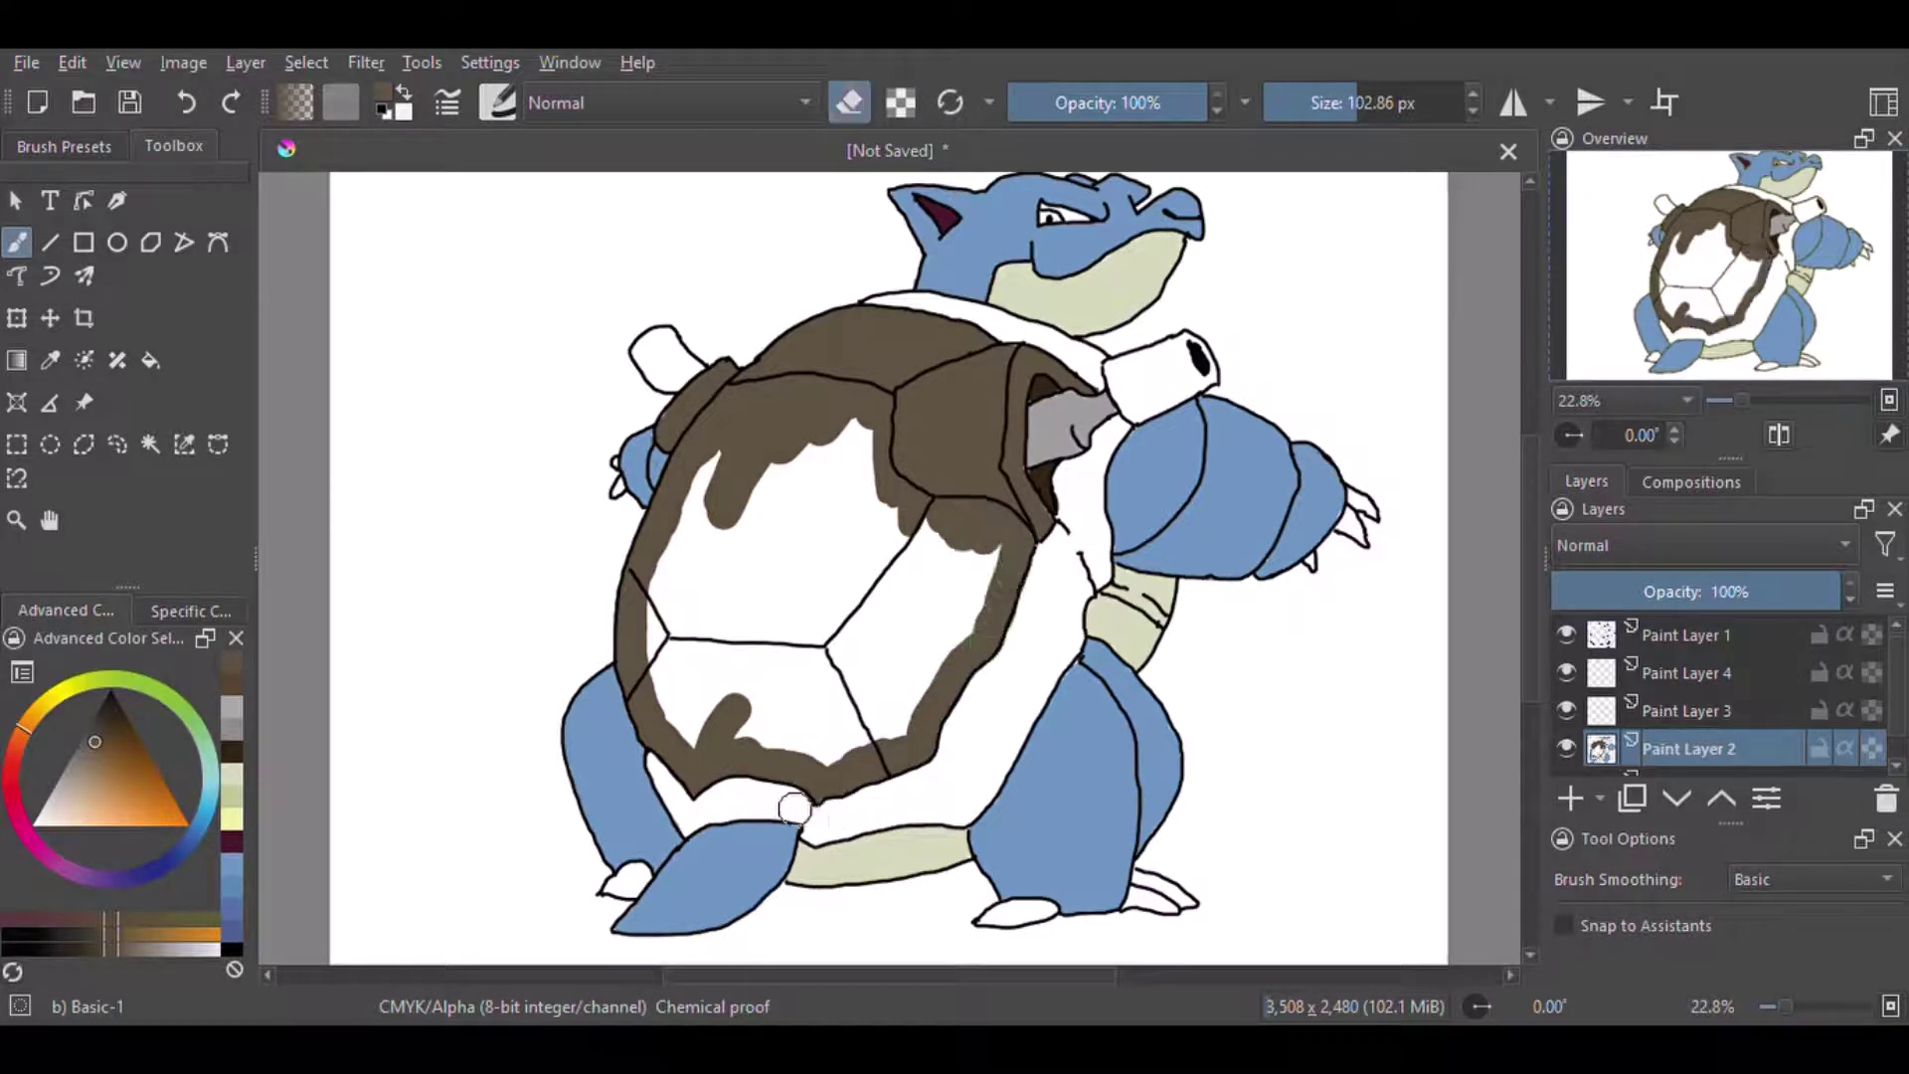
{"action": "key", "text": "e"}
{"action": "mouse_move", "coordinate": [721, 468]}
{"action": "left_mouse_down"}
{"action": "mouse_move", "coordinate": [686, 696]}
{"action": "mouse_move", "coordinate": [881, 689]}
{"action": "mouse_move", "coordinate": [944, 527]}
{"action": "left_mouse_up"}
{"action": "mouse_move", "coordinate": [915, 597]}
{"action": "left_mouse_down"}
{"action": "mouse_move", "coordinate": [716, 497]}
{"action": "mouse_move", "coordinate": [795, 428]}
{"action": "left_mouse_up"}
- On Paint Layer 3, shrink the brush and pick a light orange for the eye
{"action": "left_click", "coordinate": [1687, 710]}
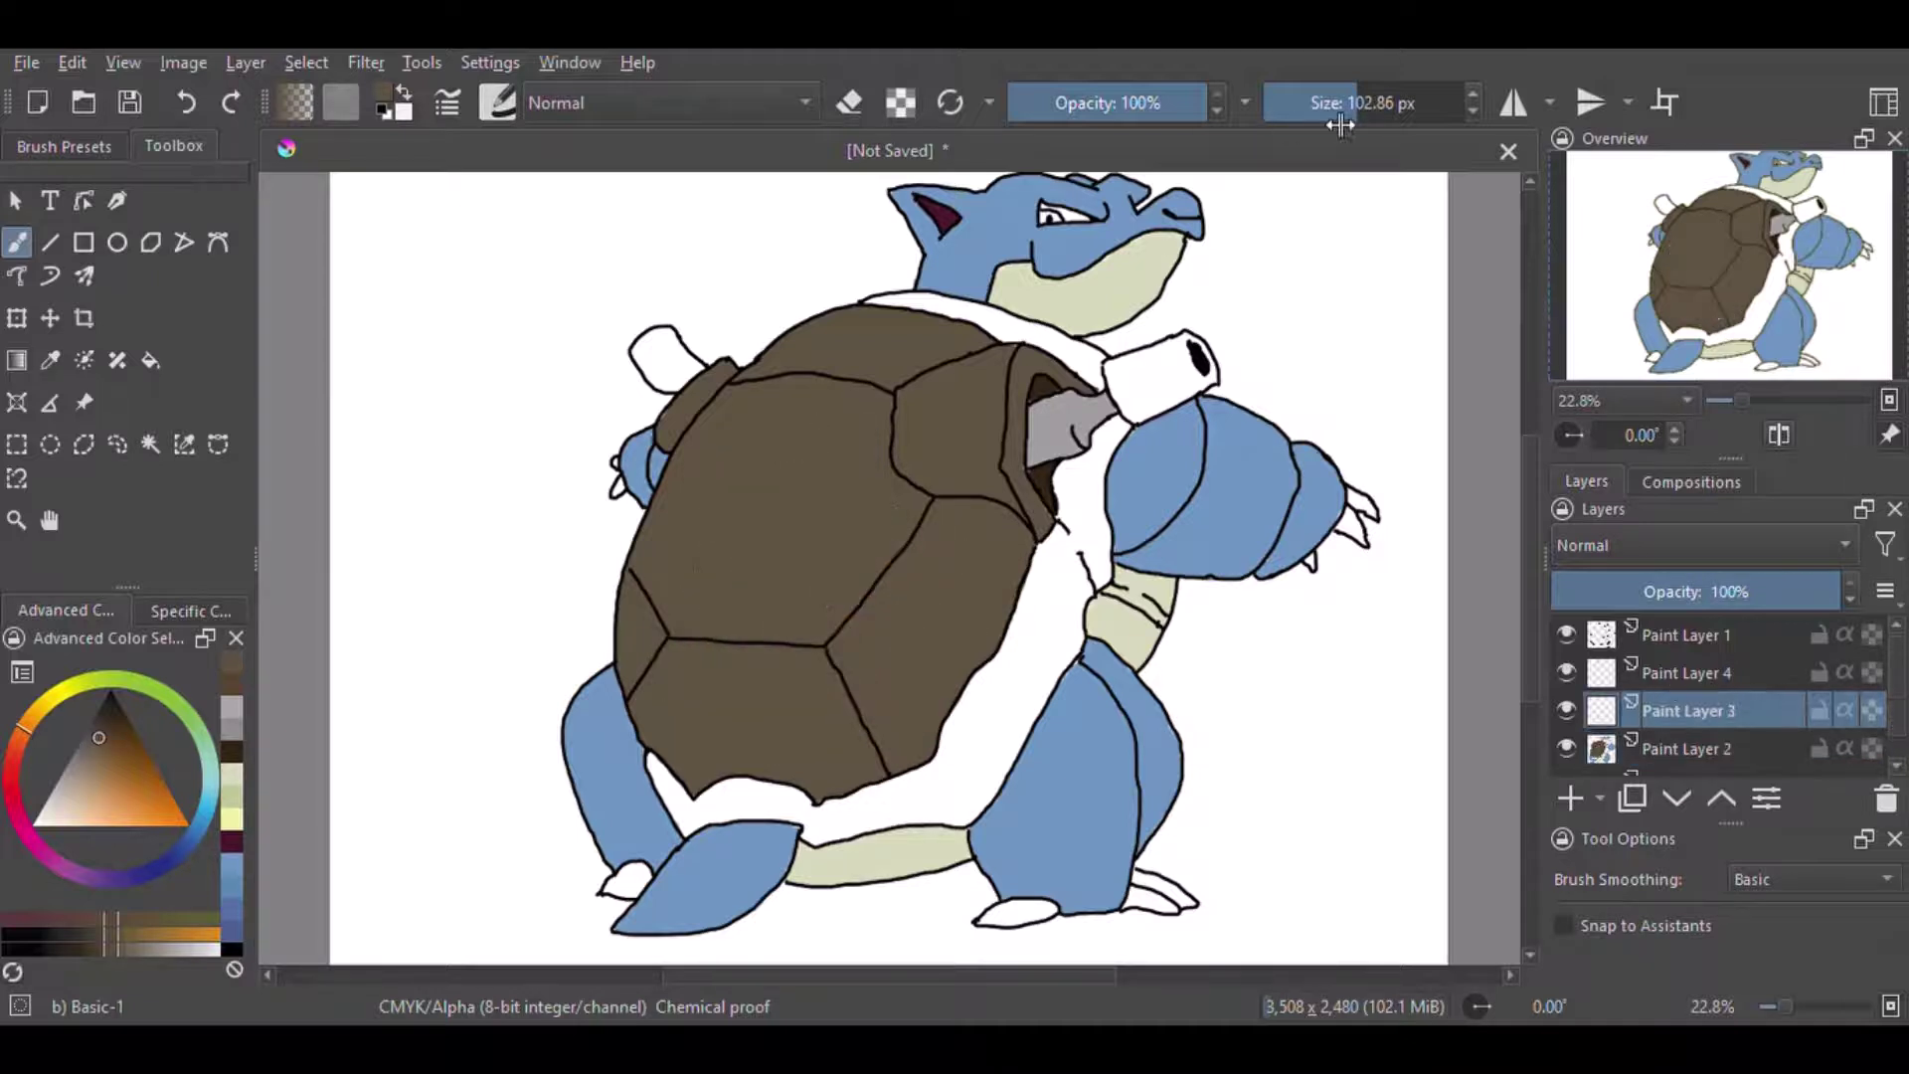
{"action": "left_click_drag", "start_coordinate": [1341, 109], "coordinate": [1308, 104]}
{"action": "left_click", "coordinate": [105, 801]}
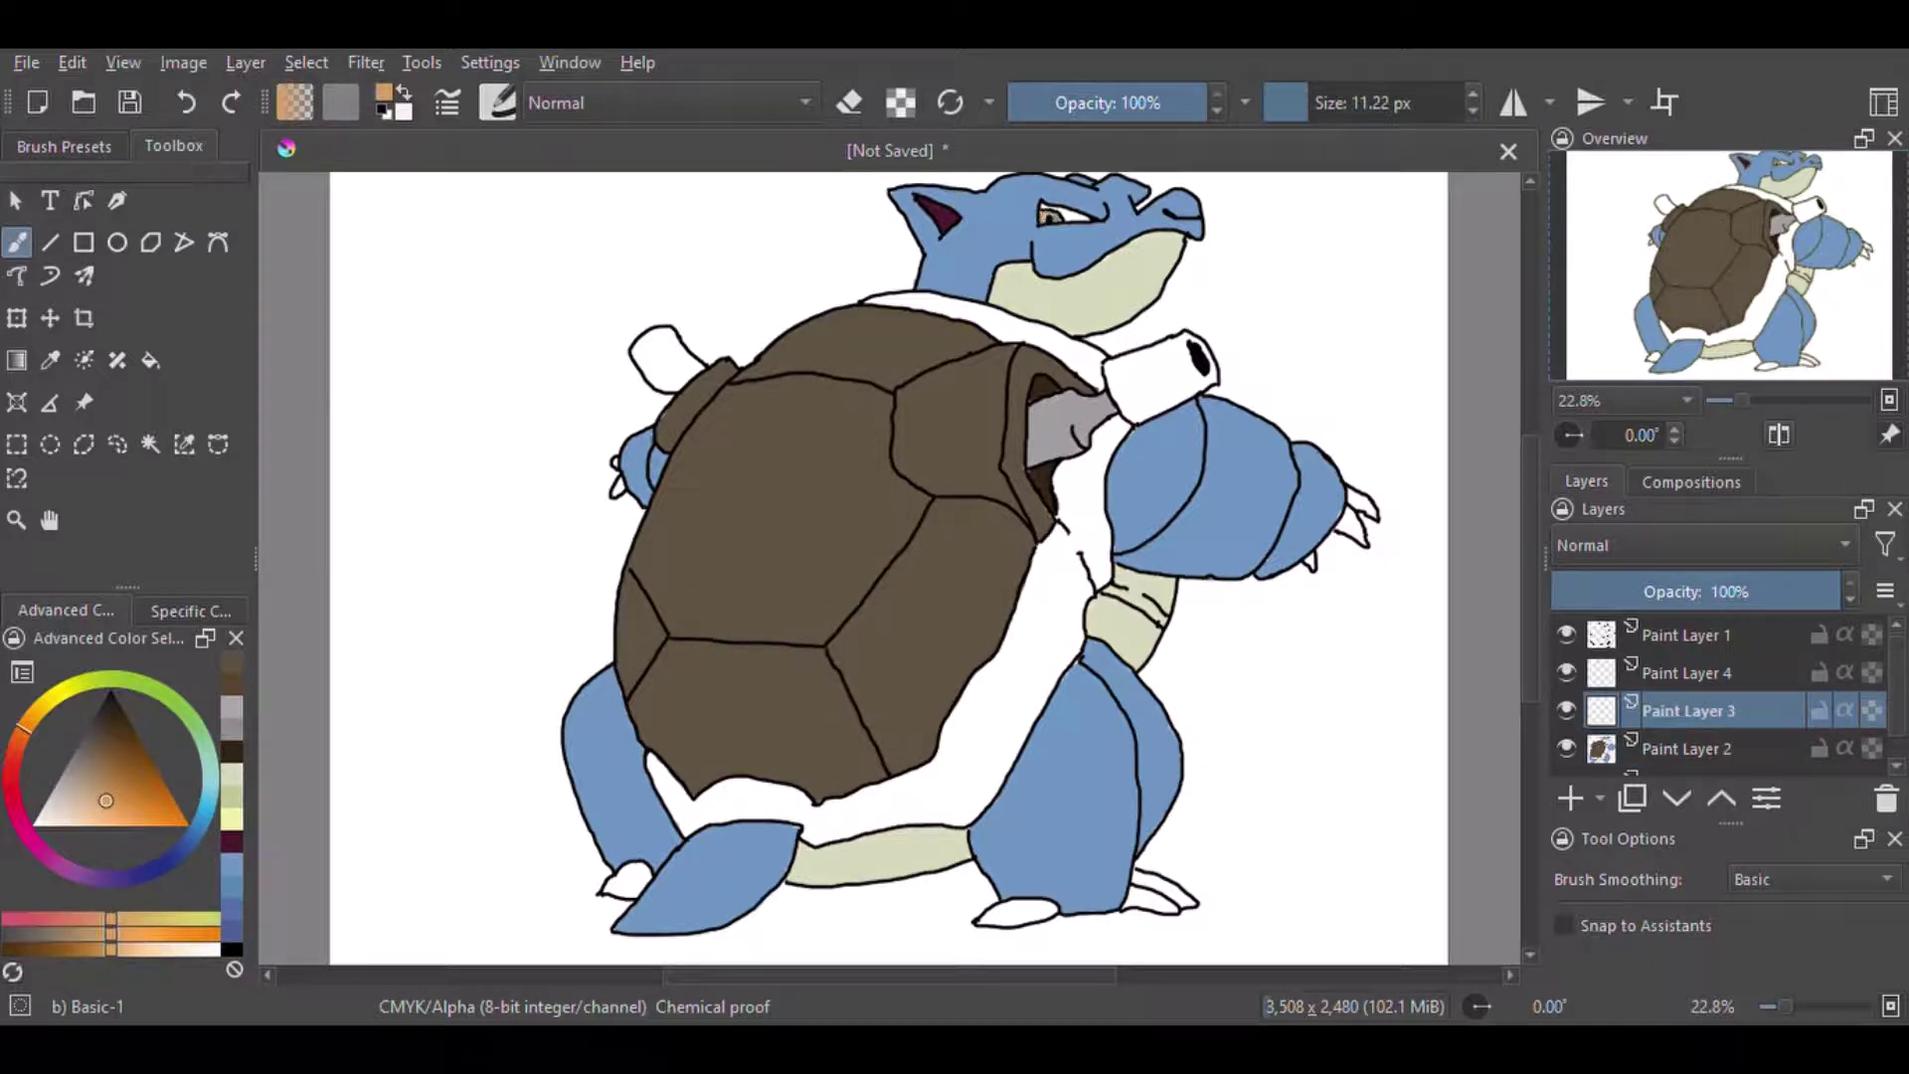
{"action": "left_click", "coordinate": [88, 807]}
{"action": "left_click", "coordinate": [61, 793]}
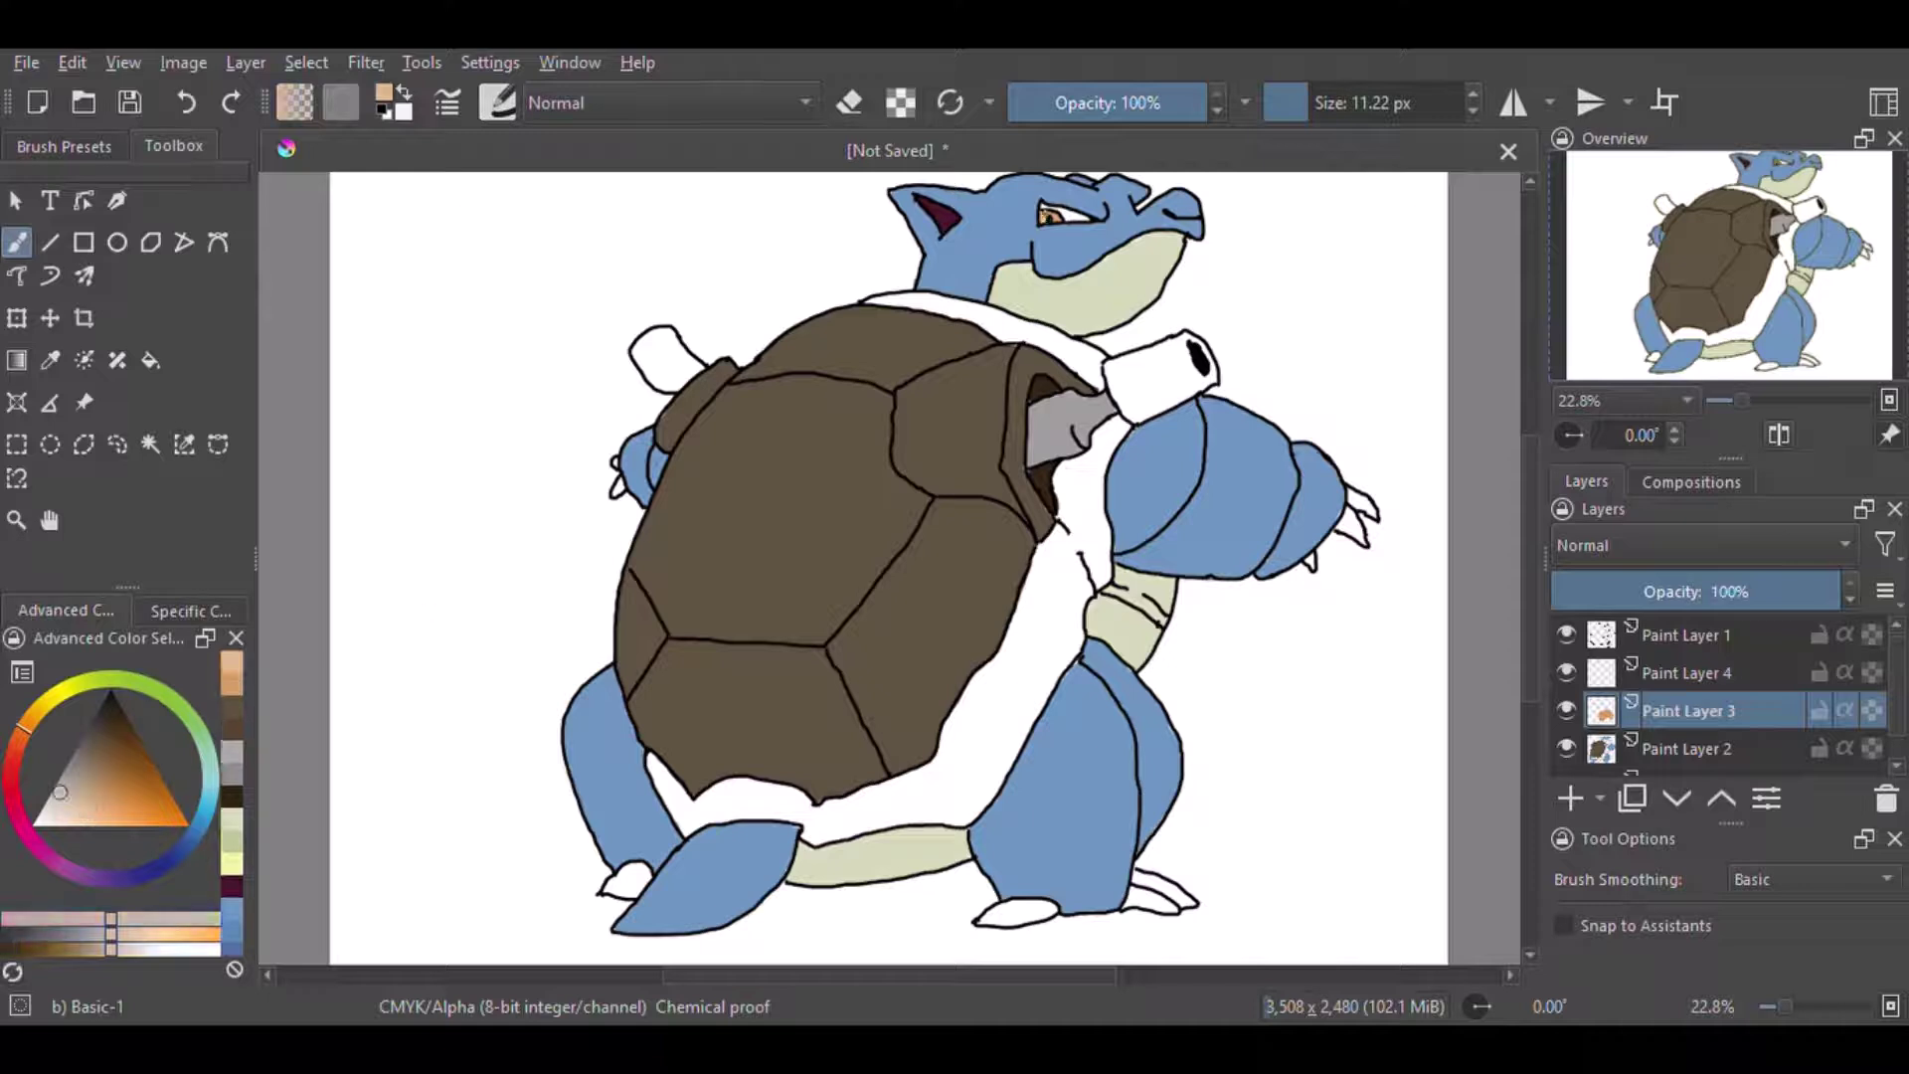
- On Paint Layer 4, shade the left shoulder and left leg dark blue
{"action": "key", "text": "Page_Up"}
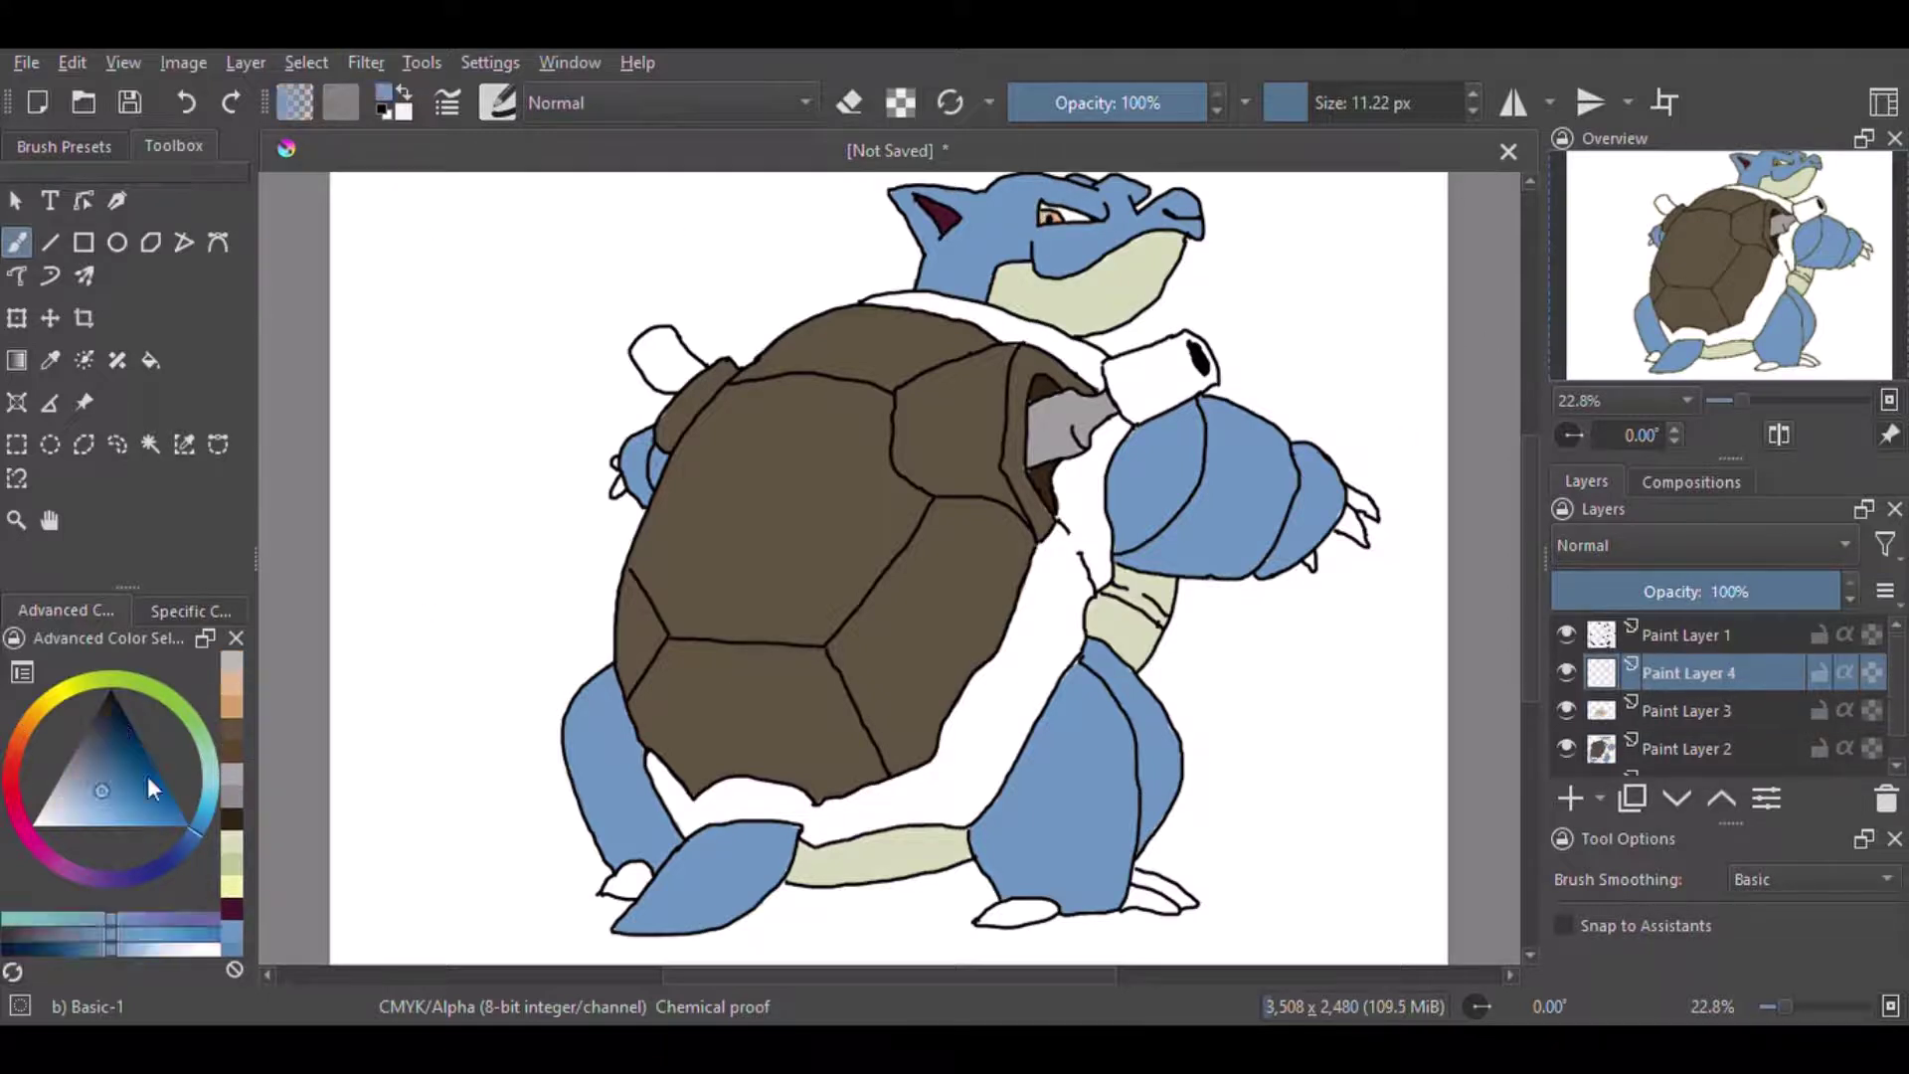
{"action": "left_click_drag", "start_coordinate": [148, 776], "coordinate": [141, 704]}
{"action": "left_click_drag", "start_coordinate": [658, 465], "coordinate": [656, 481]}
{"action": "key", "text": "]"}
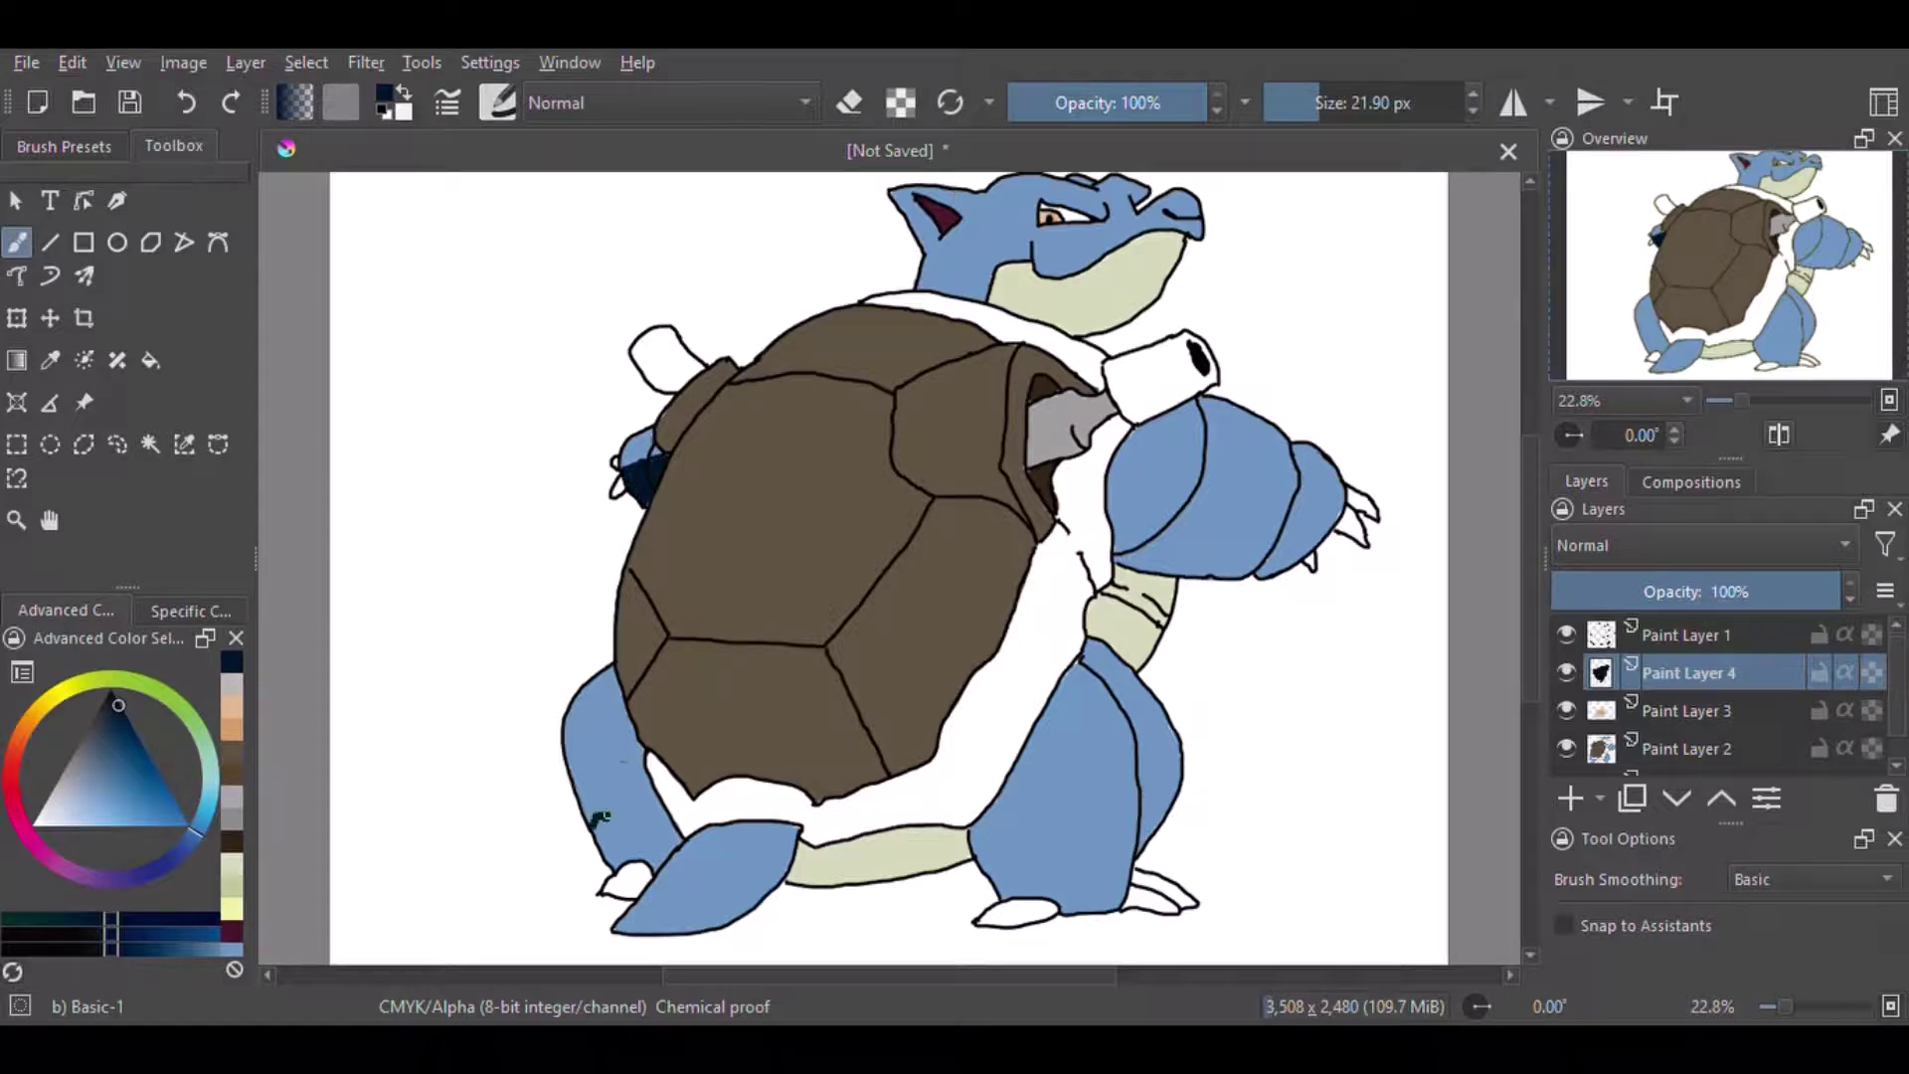
{"action": "mouse_move", "coordinate": [600, 818]}
{"action": "left_mouse_down"}
{"action": "mouse_move", "coordinate": [660, 807]}
{"action": "mouse_move", "coordinate": [648, 843]}
{"action": "left_mouse_up"}
{"action": "left_click_drag", "start_coordinate": [611, 931], "coordinate": [771, 829]}
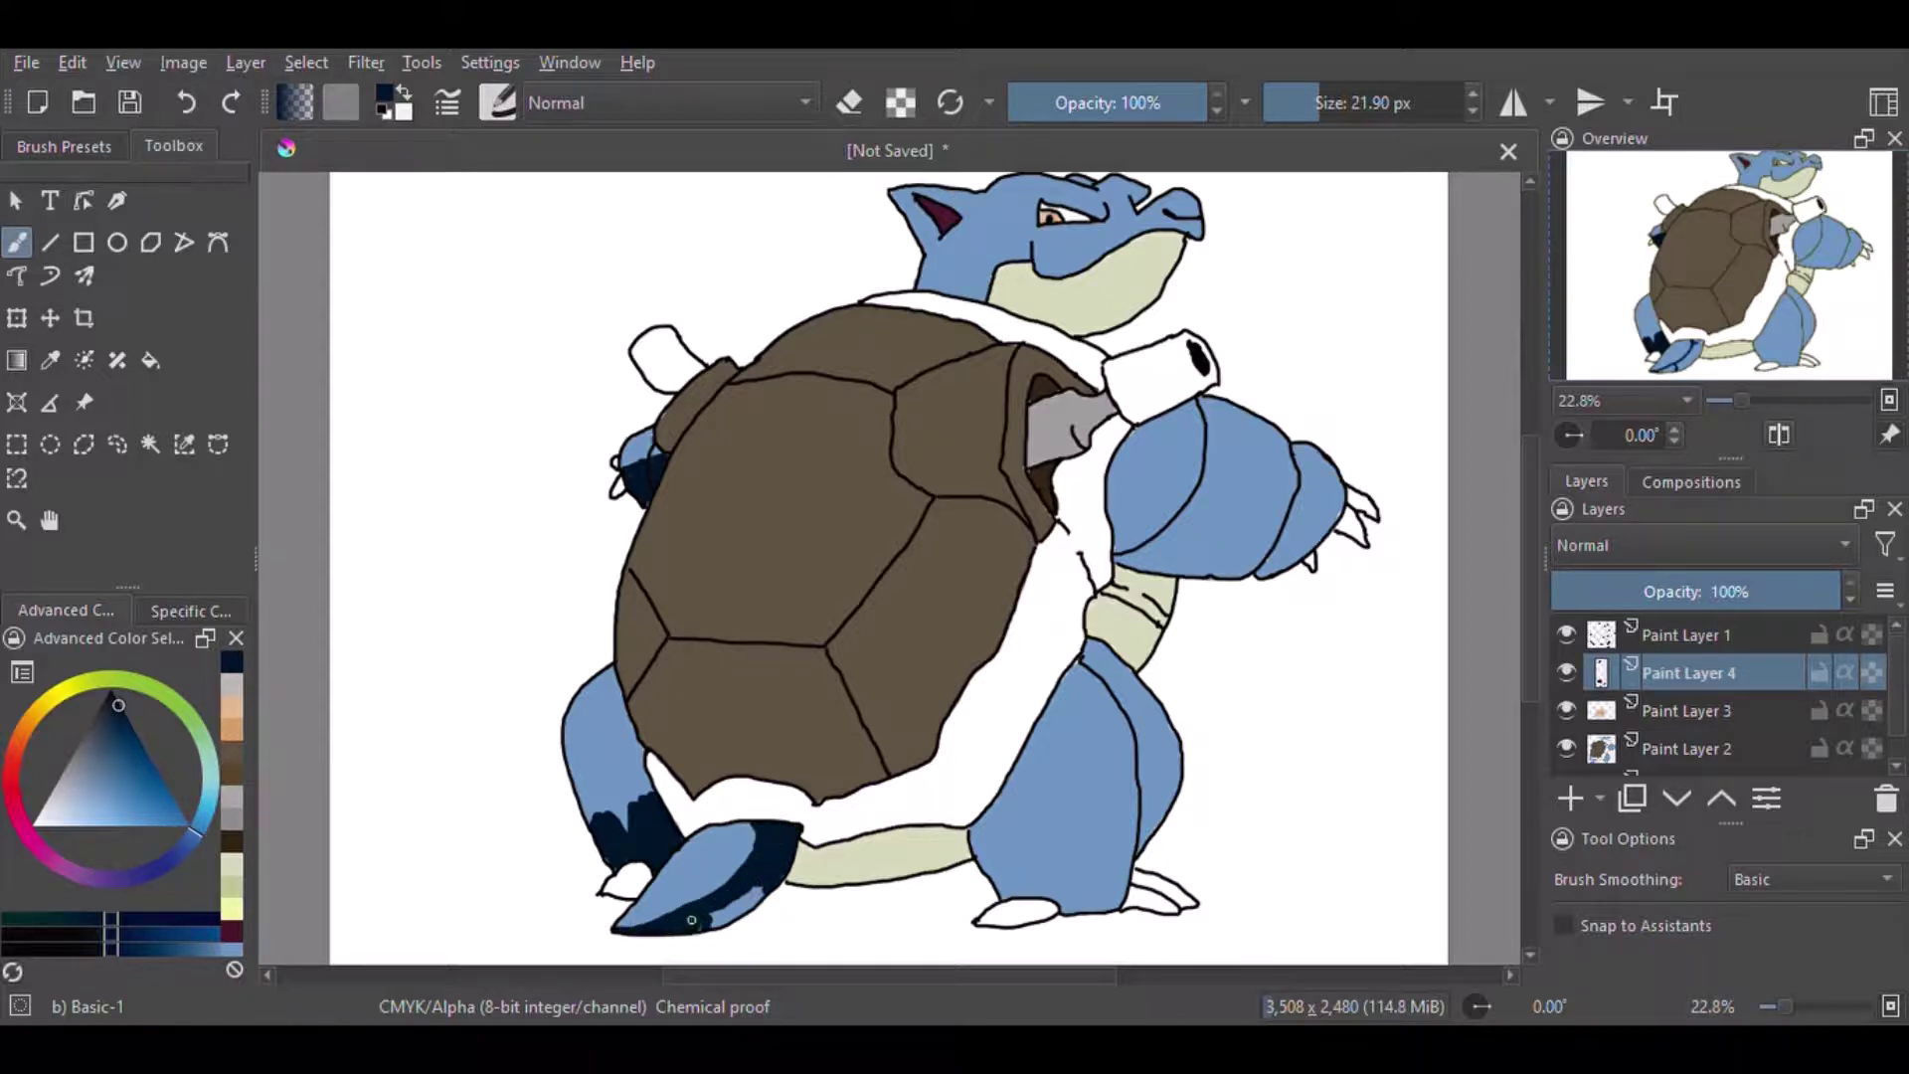
- Shade the right leg, upper arm, mouth line and neck dark blue
{"action": "left_click_drag", "start_coordinate": [998, 791], "coordinate": [1140, 847]}
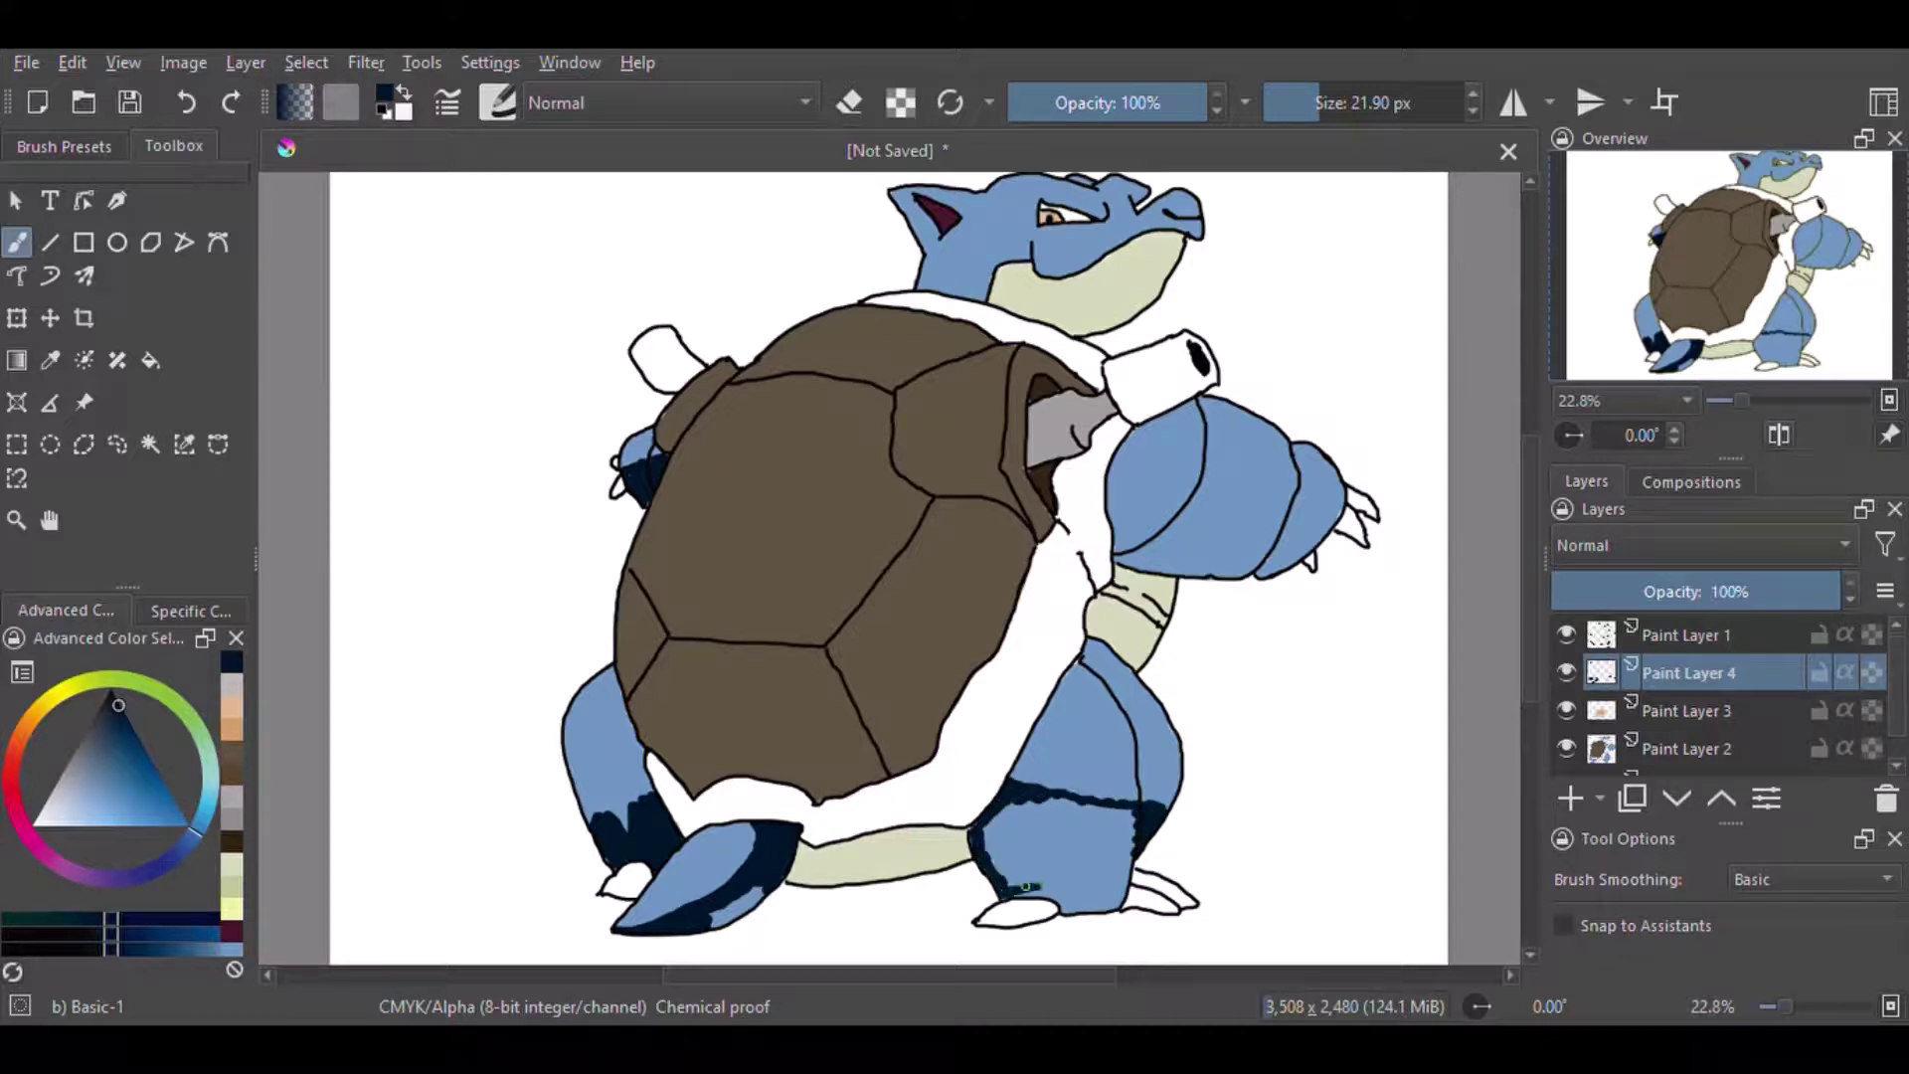
{"action": "mouse_move", "coordinate": [1066, 909]}
{"action": "left_mouse_down"}
{"action": "mouse_move", "coordinate": [1126, 830]}
{"action": "mouse_move", "coordinate": [1091, 893]}
{"action": "mouse_move", "coordinate": [1005, 808]}
{"action": "mouse_move", "coordinate": [1094, 808]}
{"action": "mouse_move", "coordinate": [1054, 876]}
{"action": "mouse_move", "coordinate": [1018, 851]}
{"action": "mouse_move", "coordinate": [1084, 802]}
{"action": "left_mouse_up"}
{"action": "mouse_move", "coordinate": [1140, 423]}
{"action": "left_mouse_down"}
{"action": "mouse_move", "coordinate": [1273, 510]}
{"action": "mouse_move", "coordinate": [1243, 537]}
{"action": "mouse_move", "coordinate": [1114, 546]}
{"action": "mouse_move", "coordinate": [1131, 484]}
{"action": "mouse_move", "coordinate": [1129, 542]}
{"action": "mouse_move", "coordinate": [1177, 571]}
{"action": "mouse_move", "coordinate": [1152, 557]}
{"action": "mouse_move", "coordinate": [1169, 522]}
{"action": "mouse_move", "coordinate": [1238, 562]}
{"action": "mouse_move", "coordinate": [1193, 496]}
{"action": "mouse_move", "coordinate": [1263, 525]}
{"action": "mouse_move", "coordinate": [1268, 564]}
{"action": "mouse_move", "coordinate": [1313, 493]}
{"action": "mouse_move", "coordinate": [1293, 552]}
{"action": "left_mouse_up"}
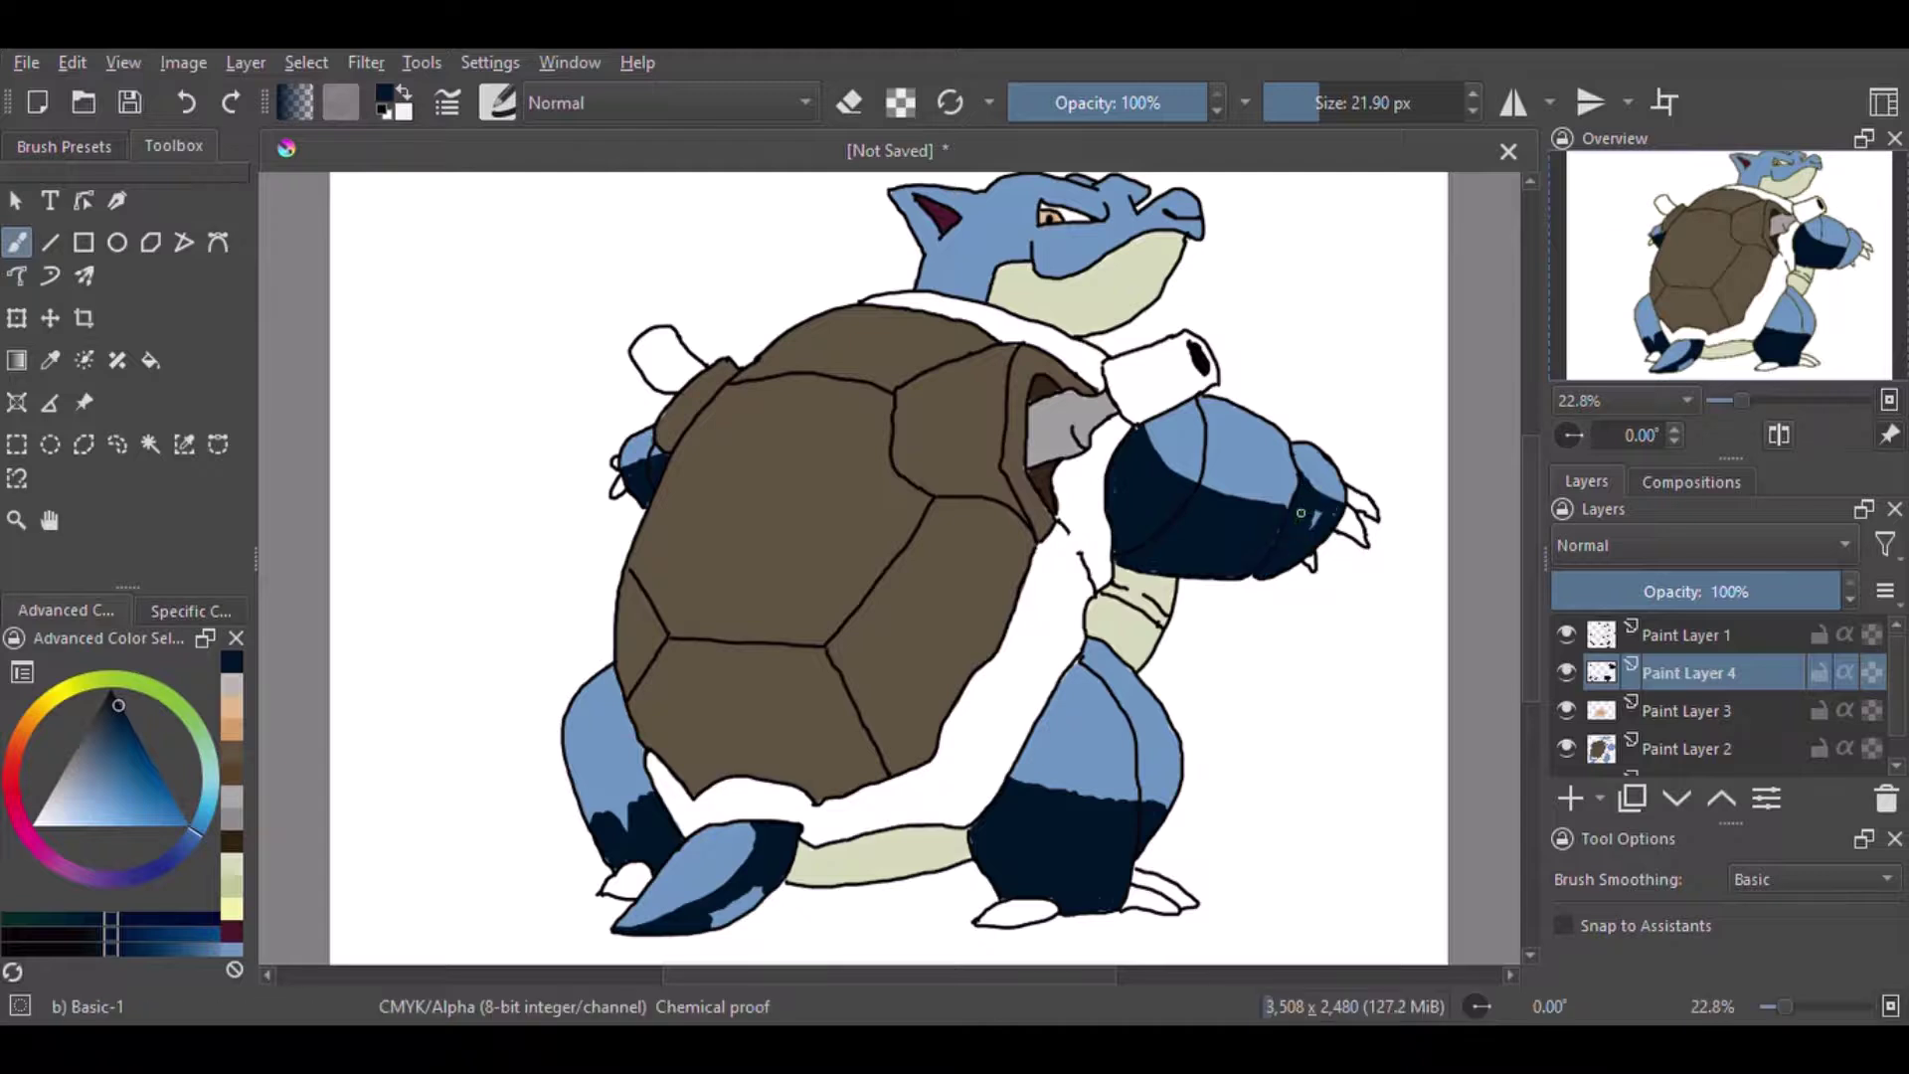
{"action": "left_click_drag", "start_coordinate": [966, 273], "coordinate": [1085, 240]}
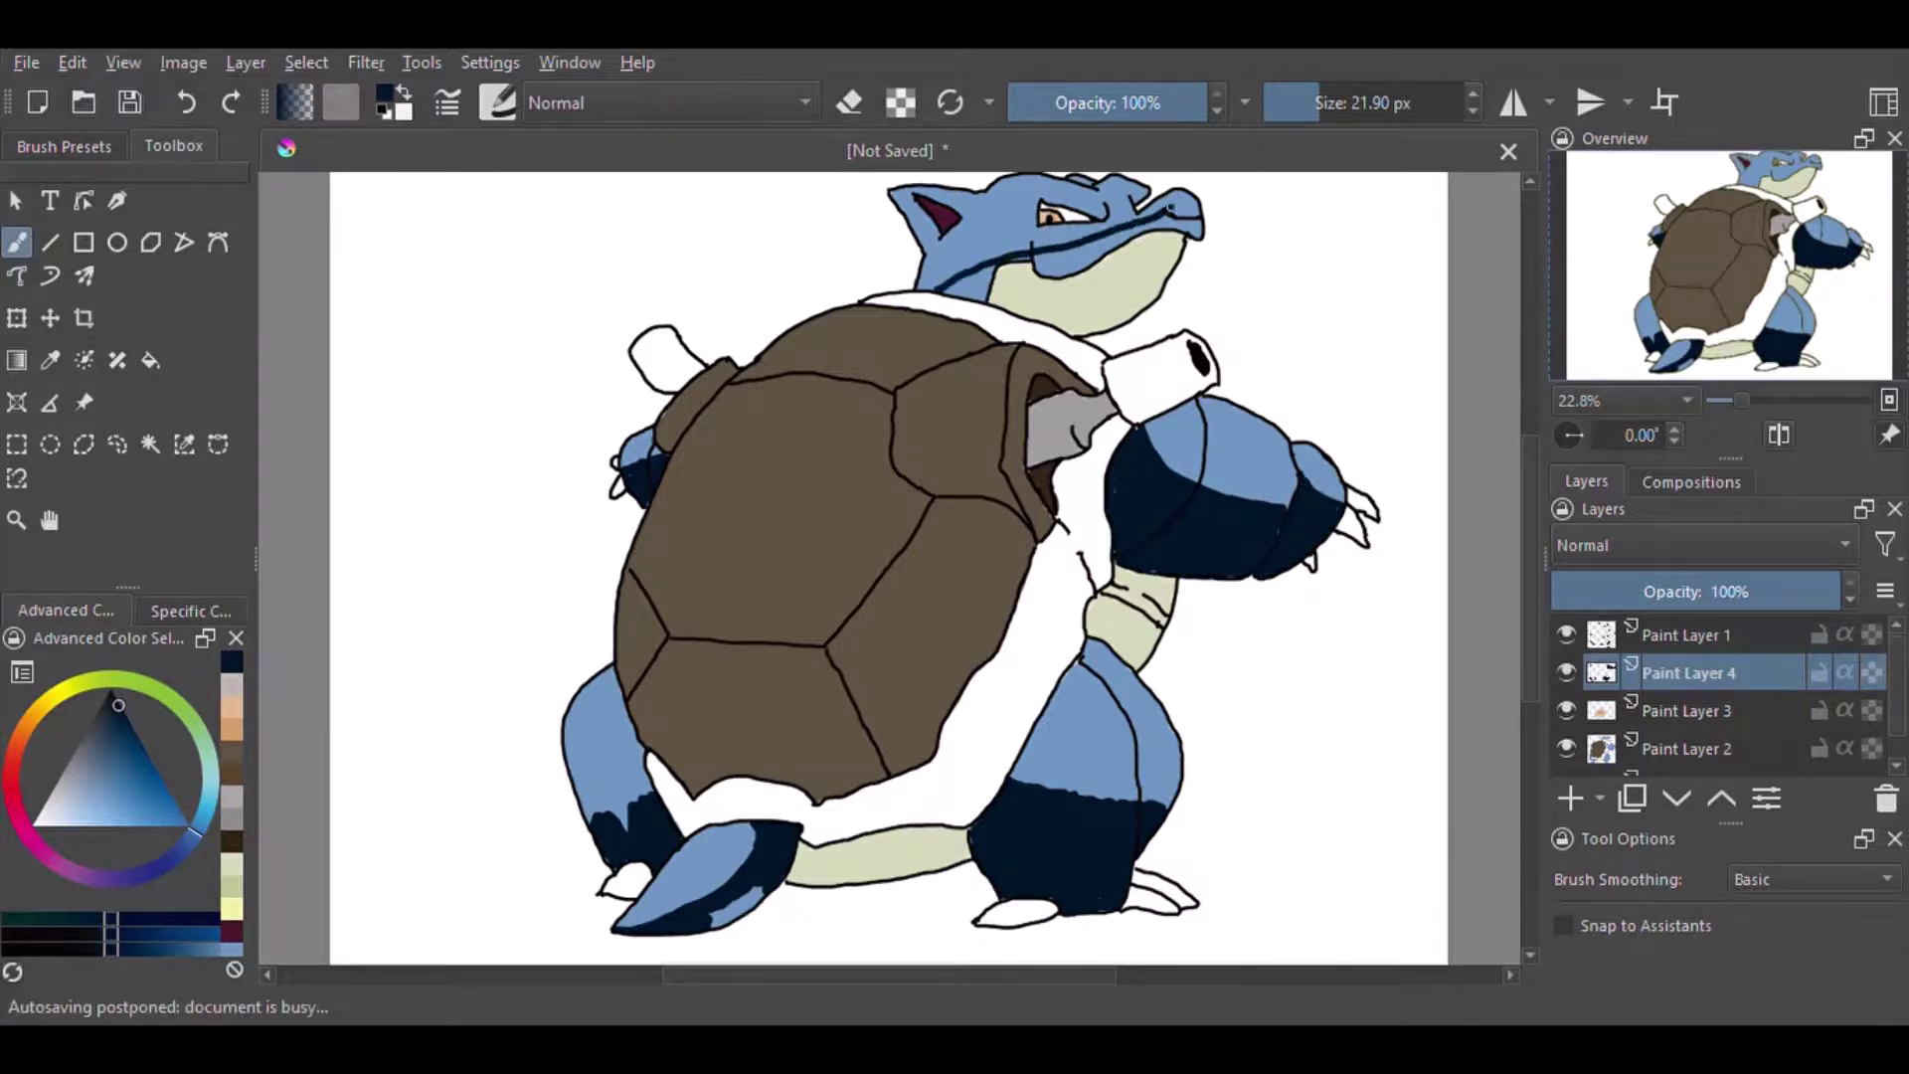
{"action": "mouse_move", "coordinate": [947, 279]}
{"action": "left_mouse_down"}
{"action": "mouse_move", "coordinate": [974, 296]}
{"action": "mouse_move", "coordinate": [1169, 219]}
{"action": "left_mouse_up"}
- Brush light blue highlights on both legs, the upper arm and the top of the head
{"action": "left_click", "coordinate": [87, 826]}
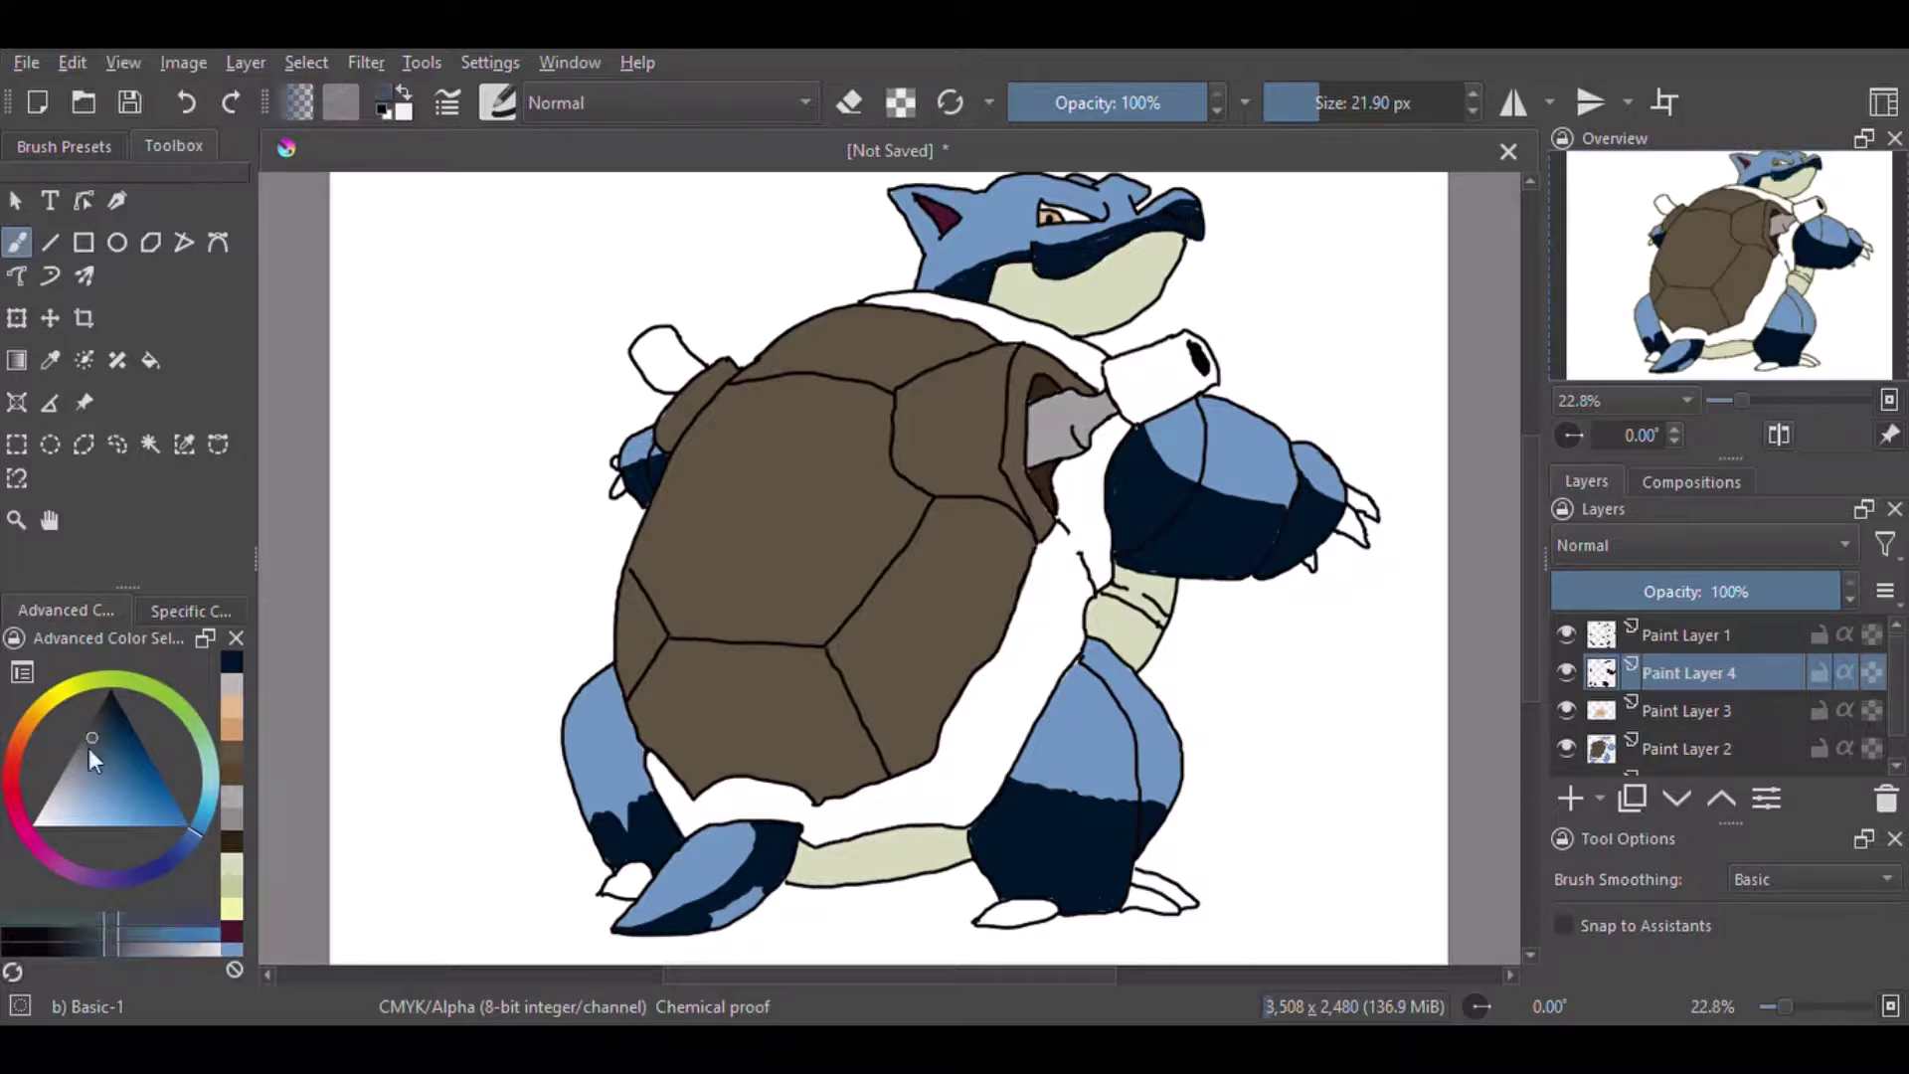
{"action": "mouse_move", "coordinate": [571, 731]}
{"action": "left_mouse_down"}
{"action": "mouse_move", "coordinate": [621, 696]}
{"action": "mouse_move", "coordinate": [602, 699]}
{"action": "mouse_move", "coordinate": [622, 734]}
{"action": "left_mouse_up"}
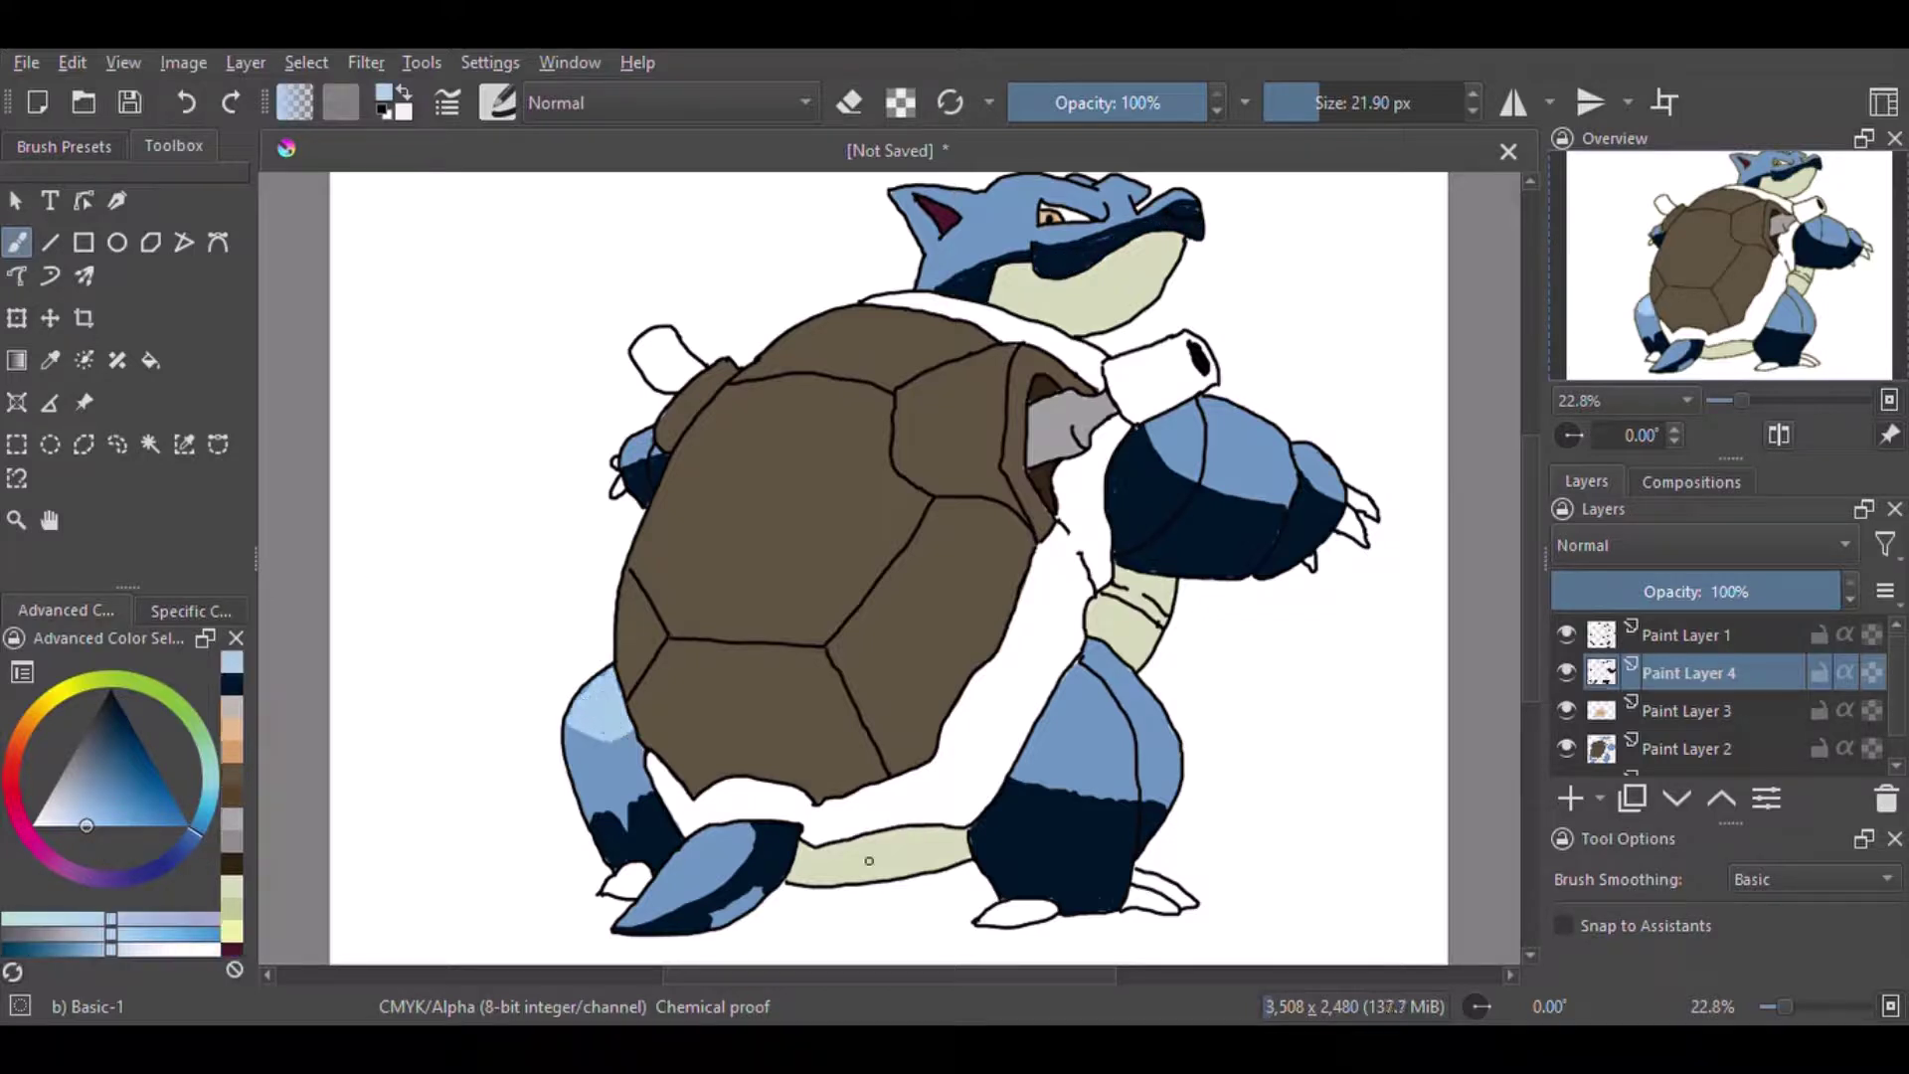
{"action": "left_click_drag", "start_coordinate": [658, 893], "coordinate": [684, 869]}
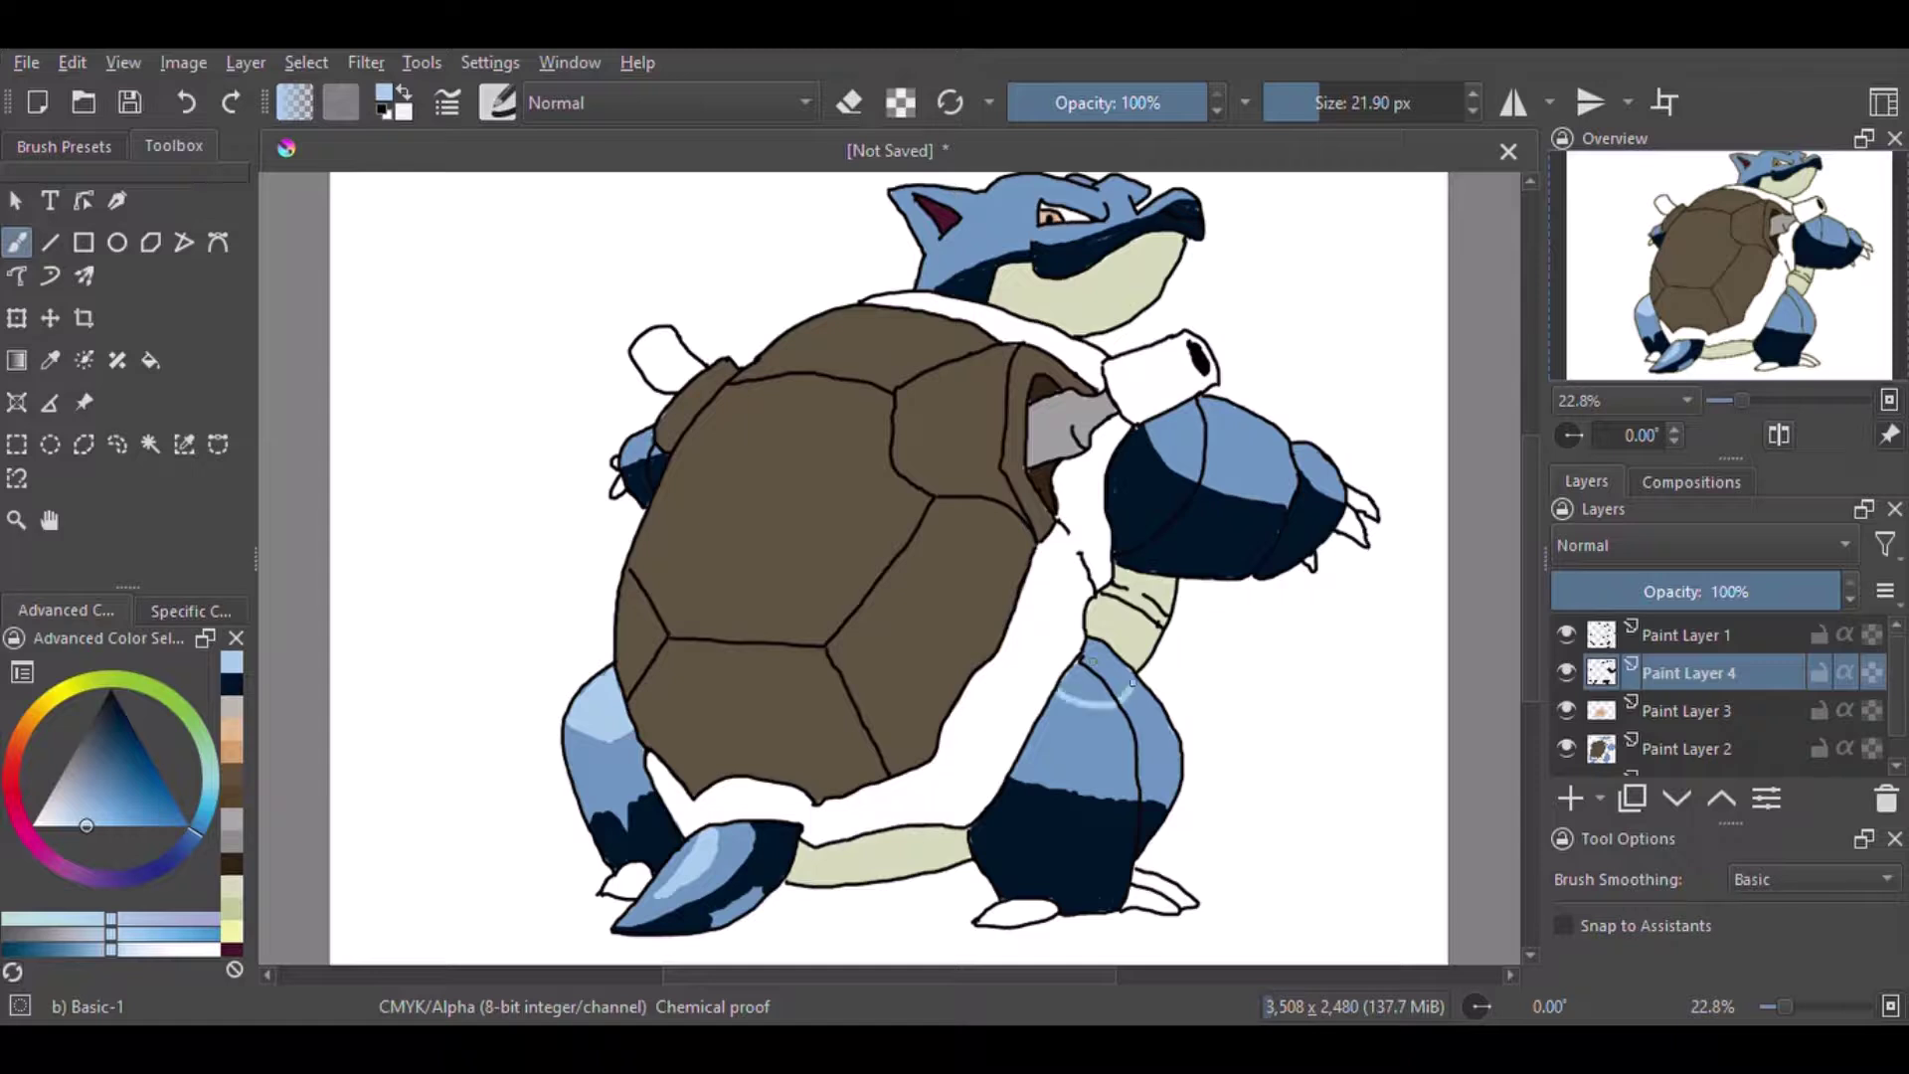
{"action": "mouse_move", "coordinate": [1132, 684]}
{"action": "left_mouse_down"}
{"action": "mouse_move", "coordinate": [1069, 686]}
{"action": "mouse_move", "coordinate": [1107, 671]}
{"action": "left_mouse_up"}
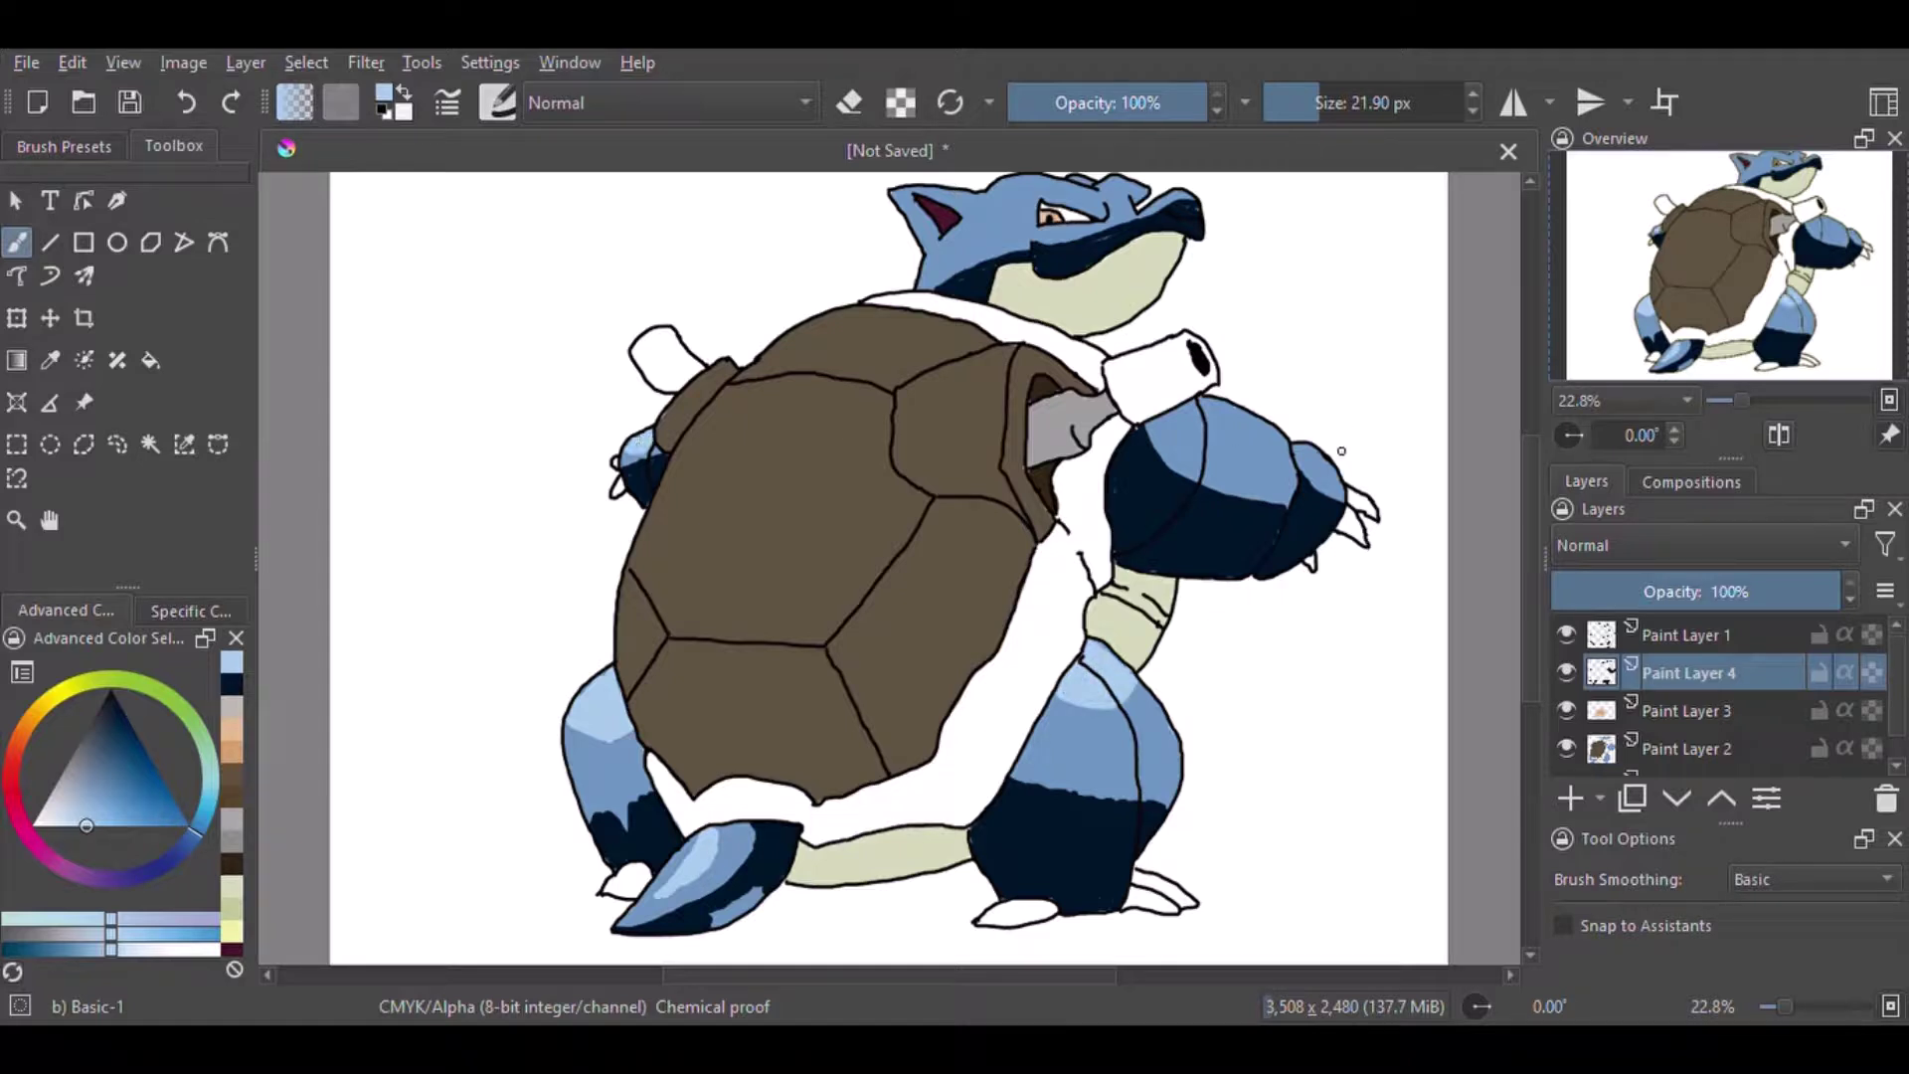
{"action": "mouse_move", "coordinate": [1213, 430]}
{"action": "left_mouse_down"}
{"action": "mouse_move", "coordinate": [1281, 443]}
{"action": "mouse_move", "coordinate": [1259, 448]}
{"action": "left_mouse_up"}
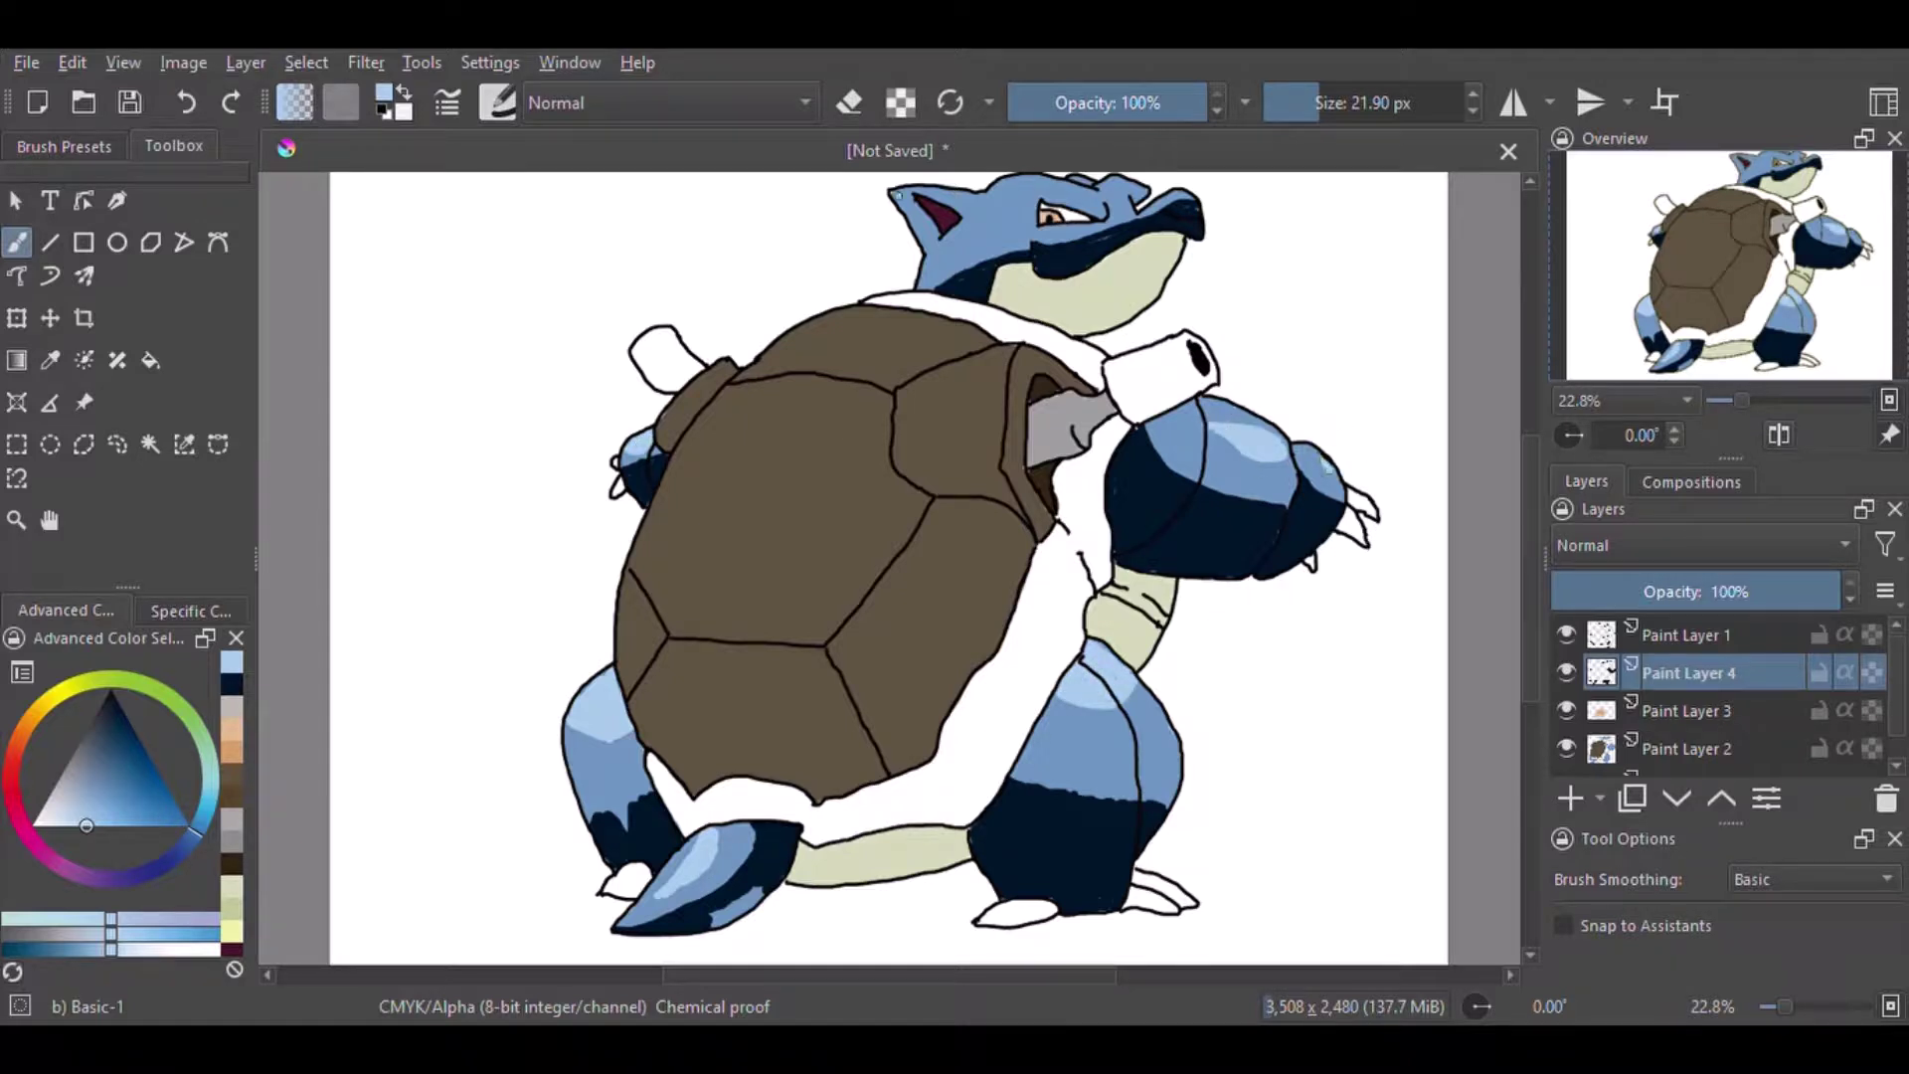
{"action": "left_click_drag", "start_coordinate": [1010, 183], "coordinate": [1133, 203]}
- Shade the tail and the white cannon with light grey
{"action": "left_click", "coordinate": [1005, 283], "text": "ctrl"}
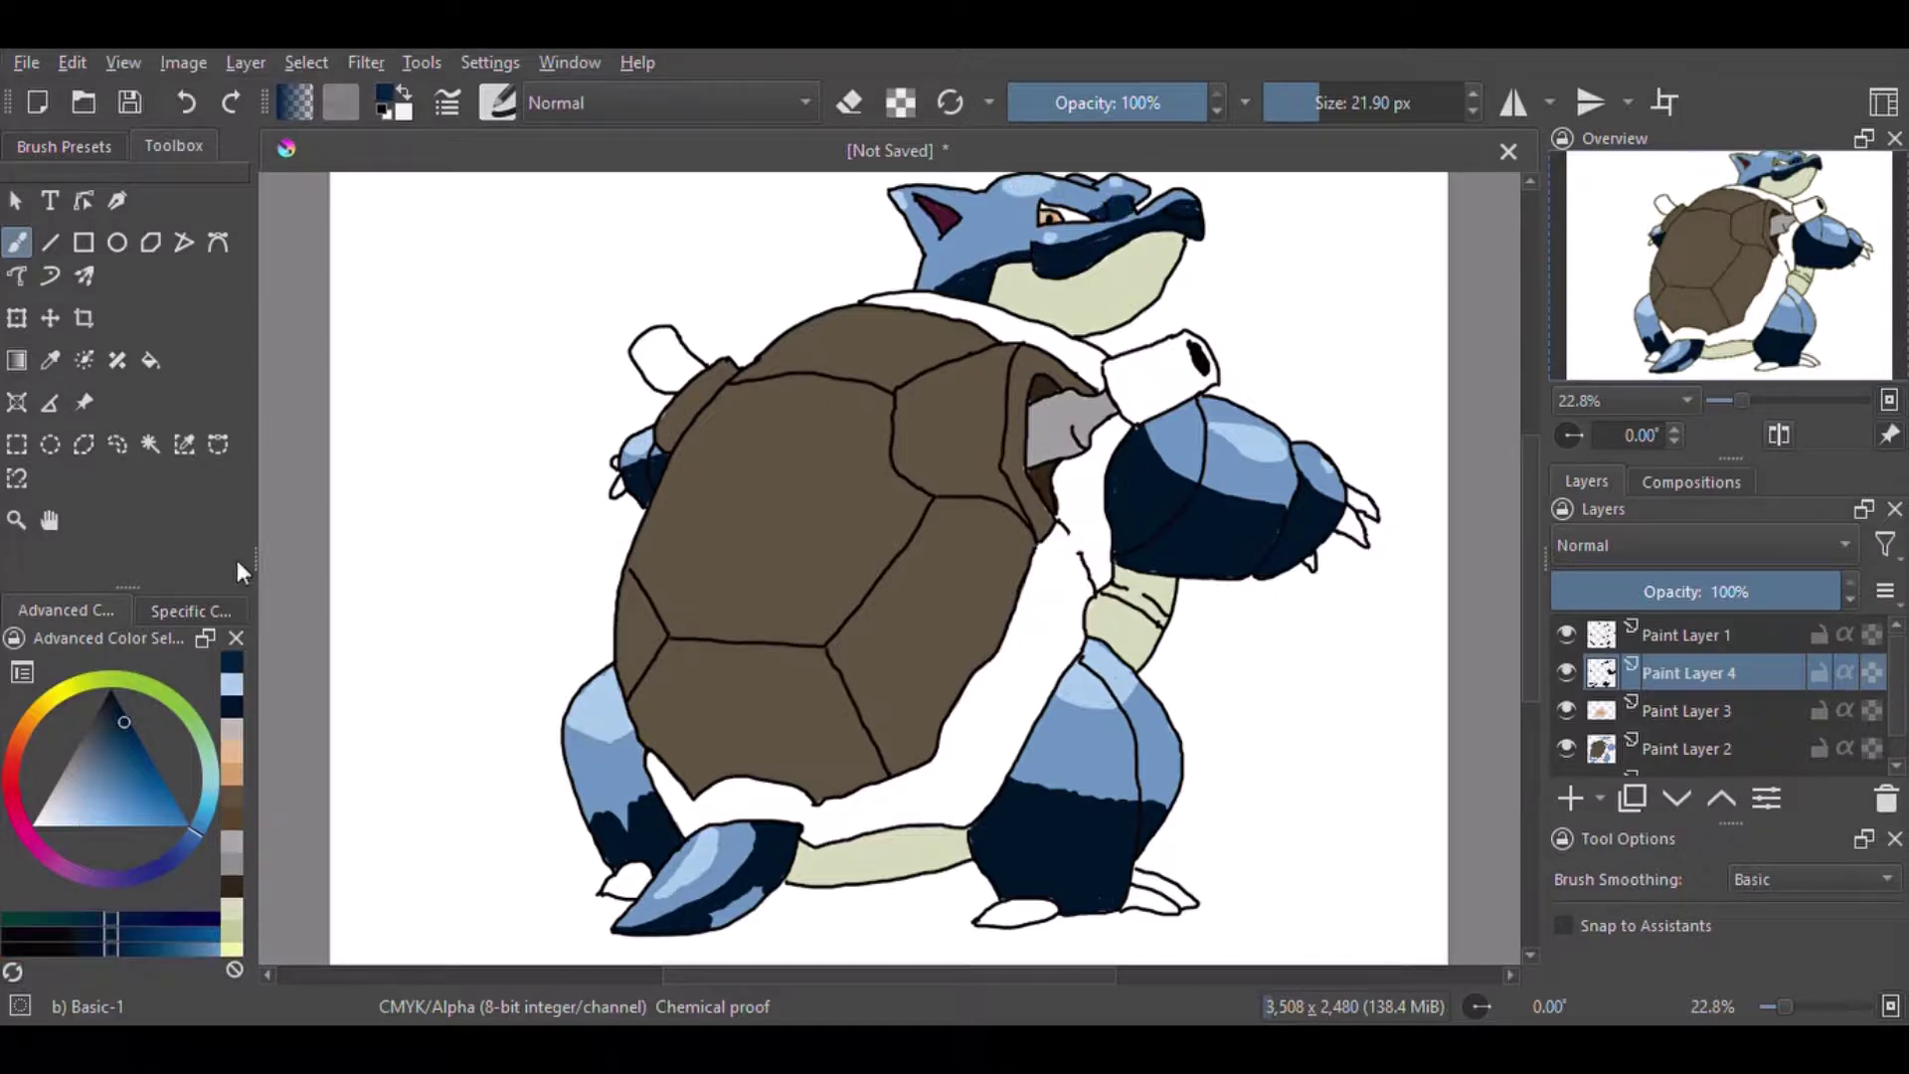
{"action": "left_click", "coordinate": [661, 347], "text": "ctrl"}
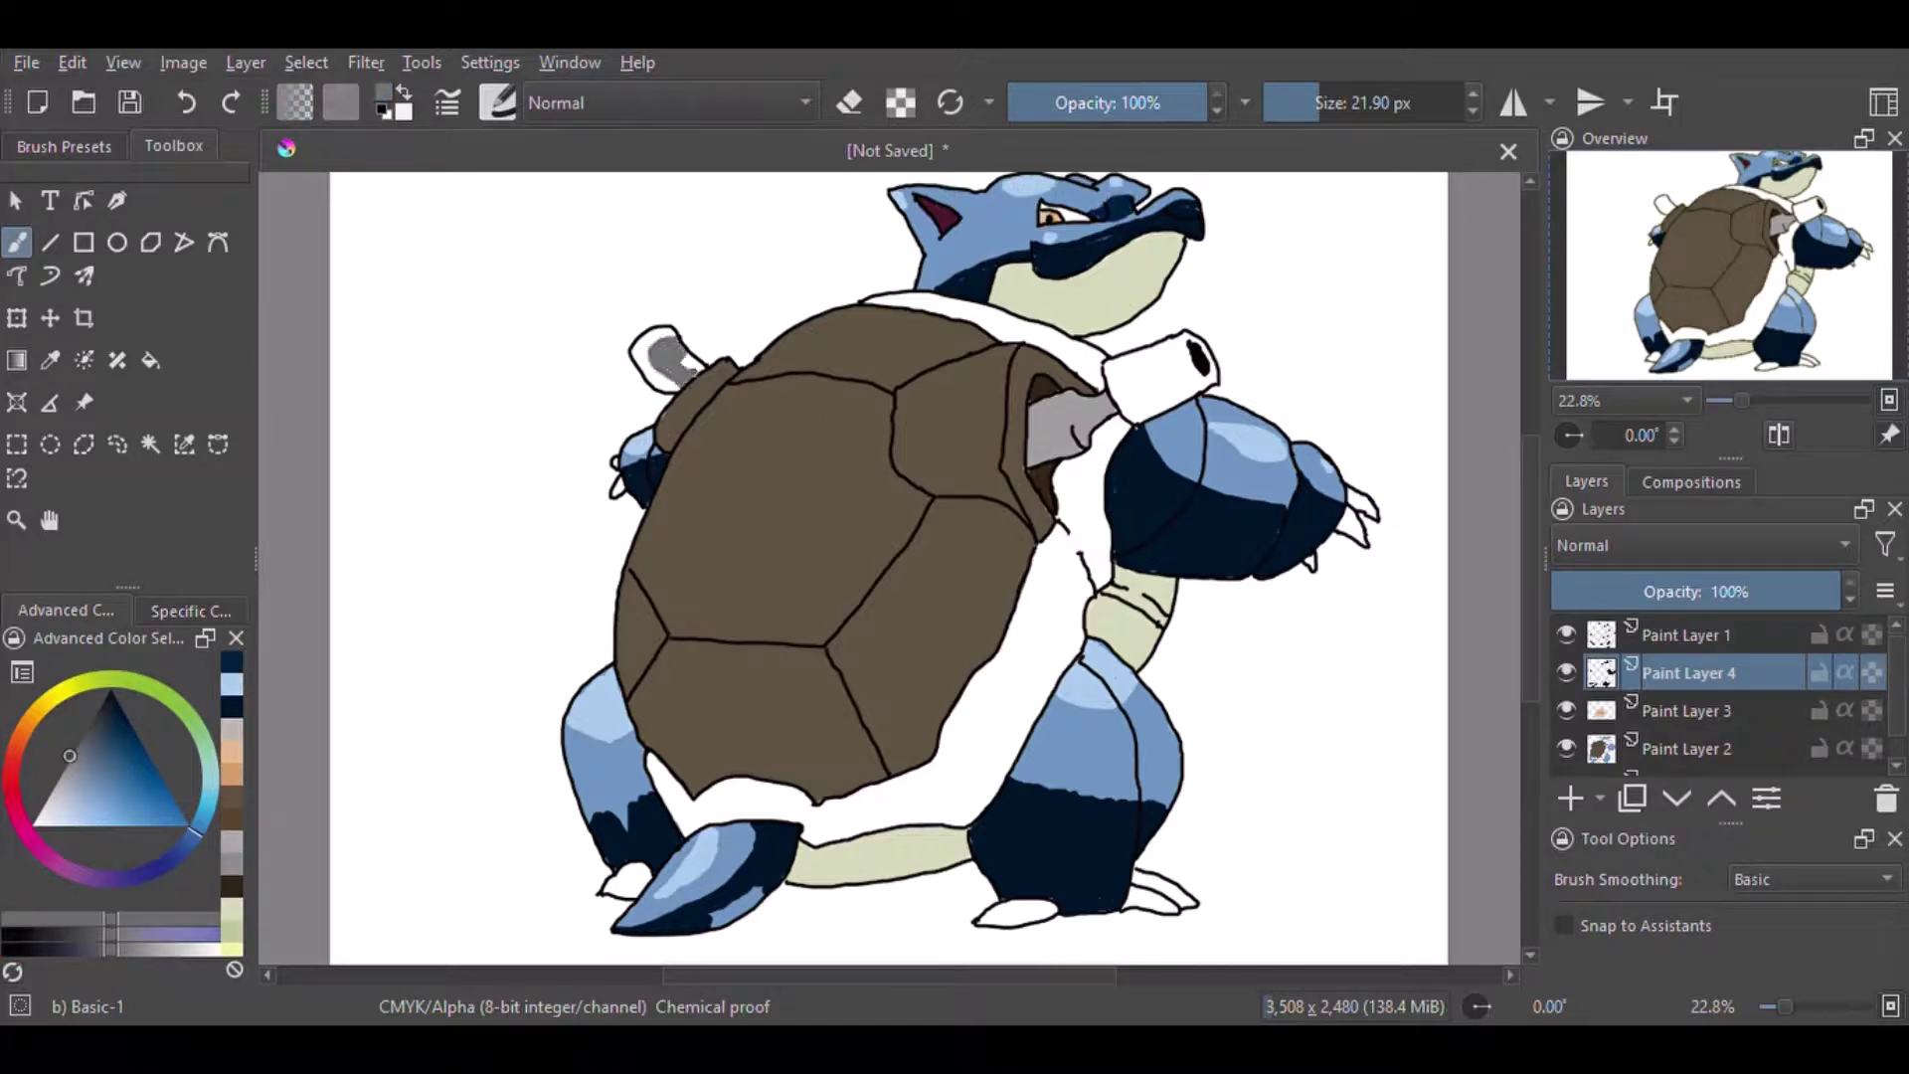
{"action": "left_click_drag", "start_coordinate": [671, 350], "coordinate": [696, 376]}
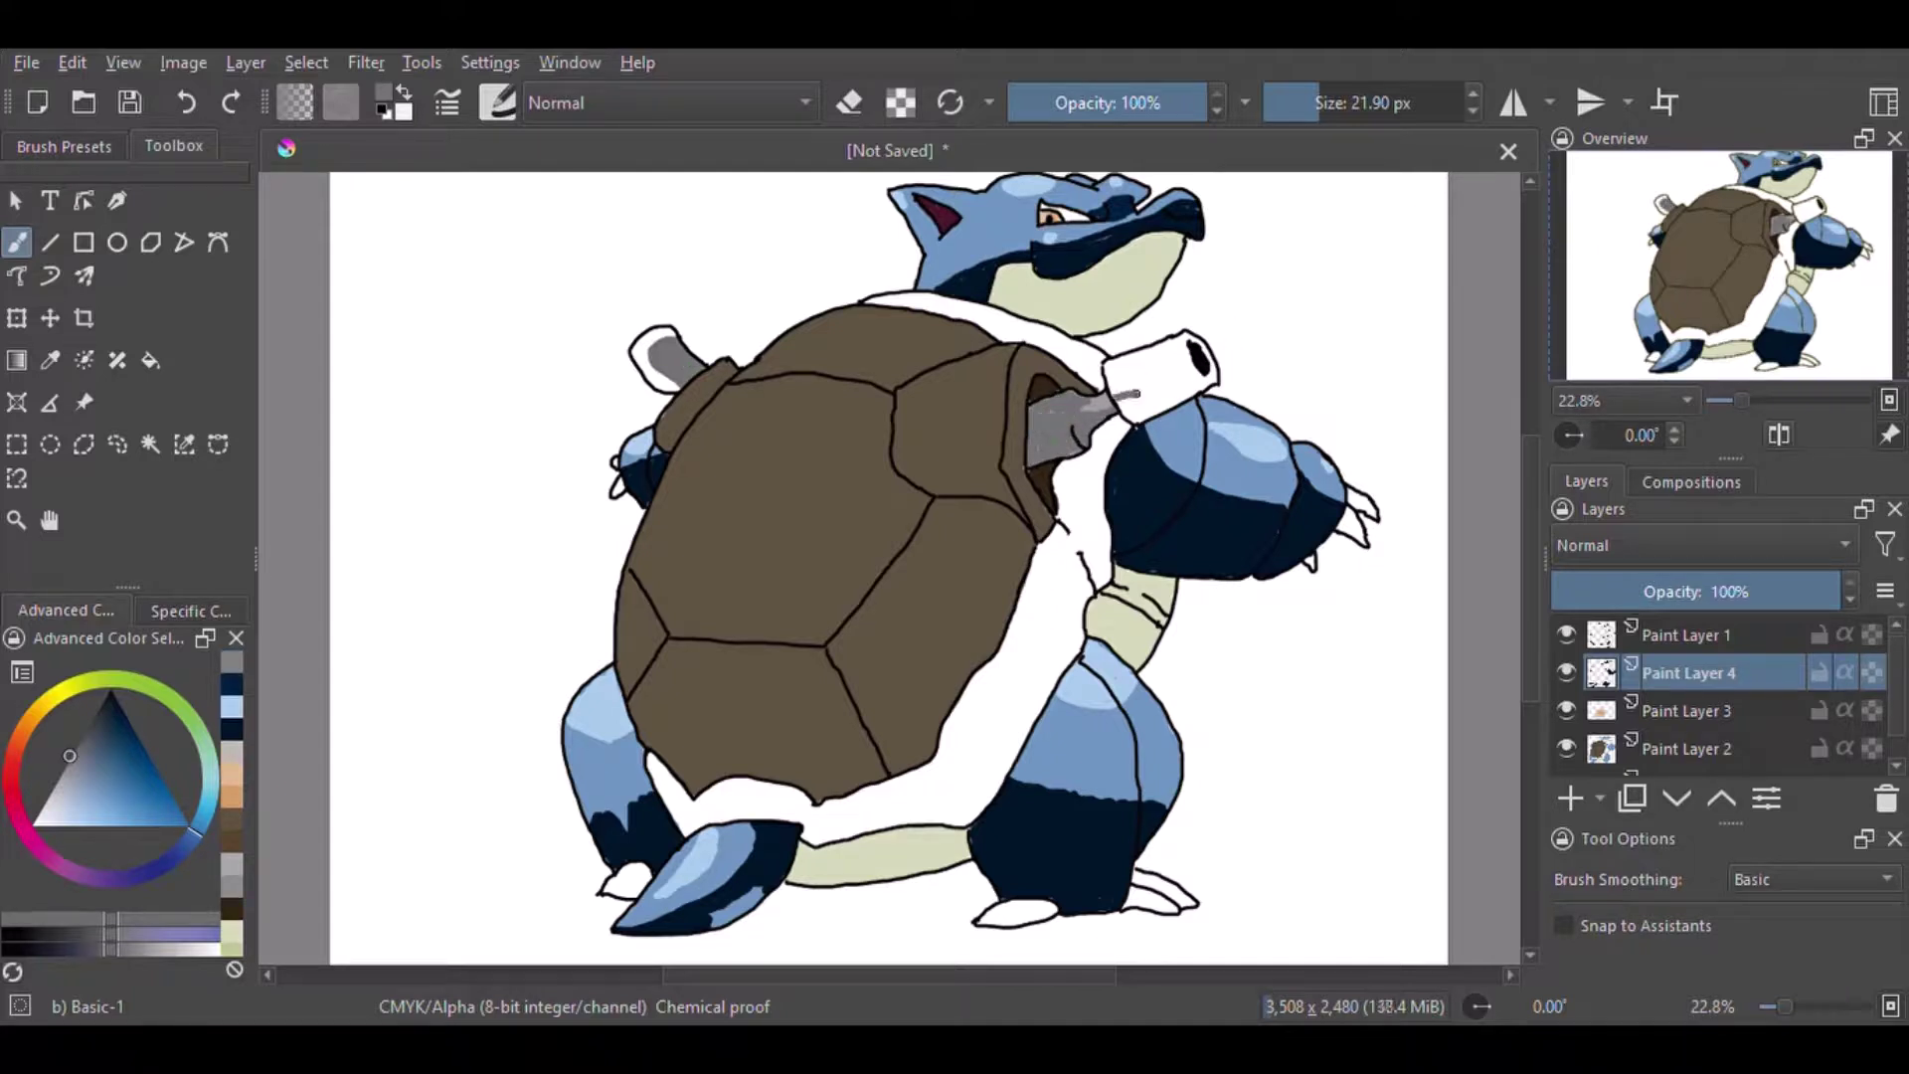
{"action": "left_click_drag", "start_coordinate": [1121, 398], "coordinate": [1140, 405]}
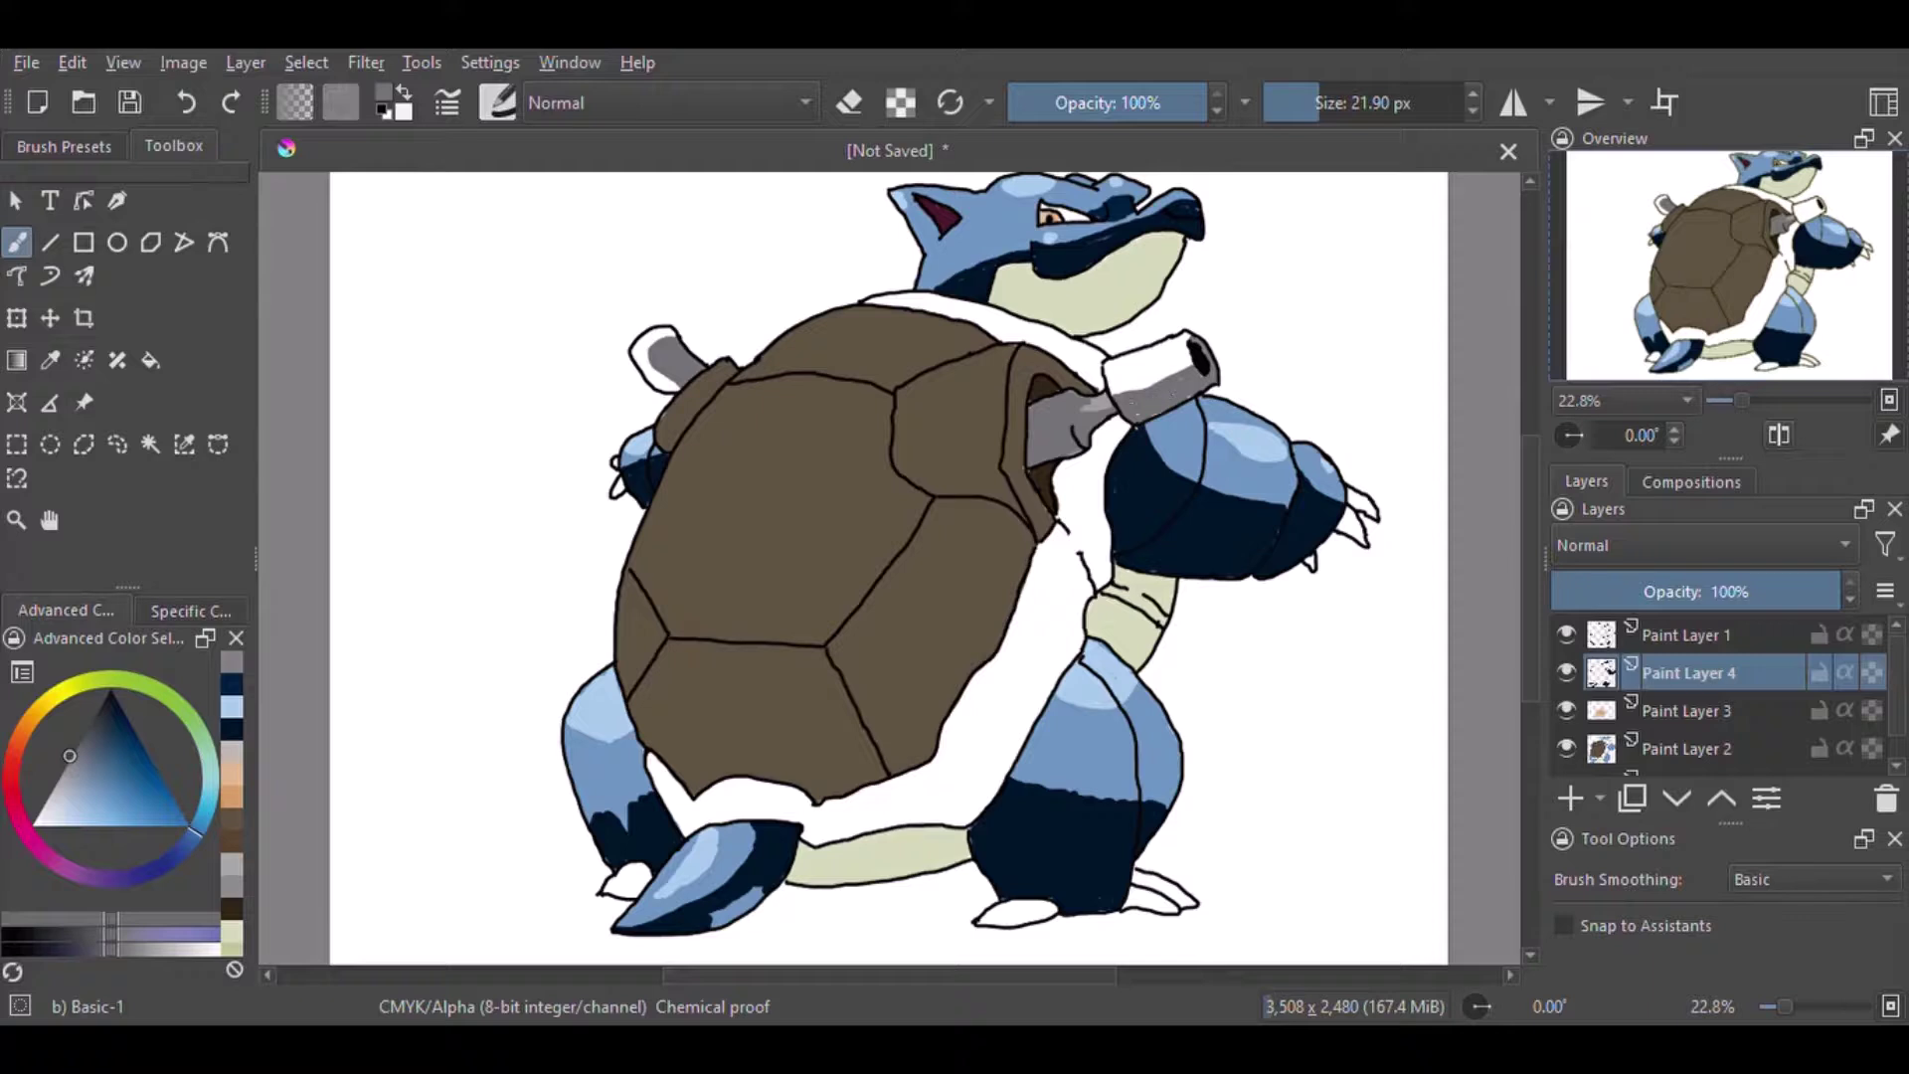
- Switch to dark purple and shade along the tail edge
{"action": "left_click", "coordinate": [112, 877]}
{"action": "left_click", "coordinate": [119, 705]}
{"action": "left_click_drag", "start_coordinate": [661, 434], "coordinate": [694, 411]}
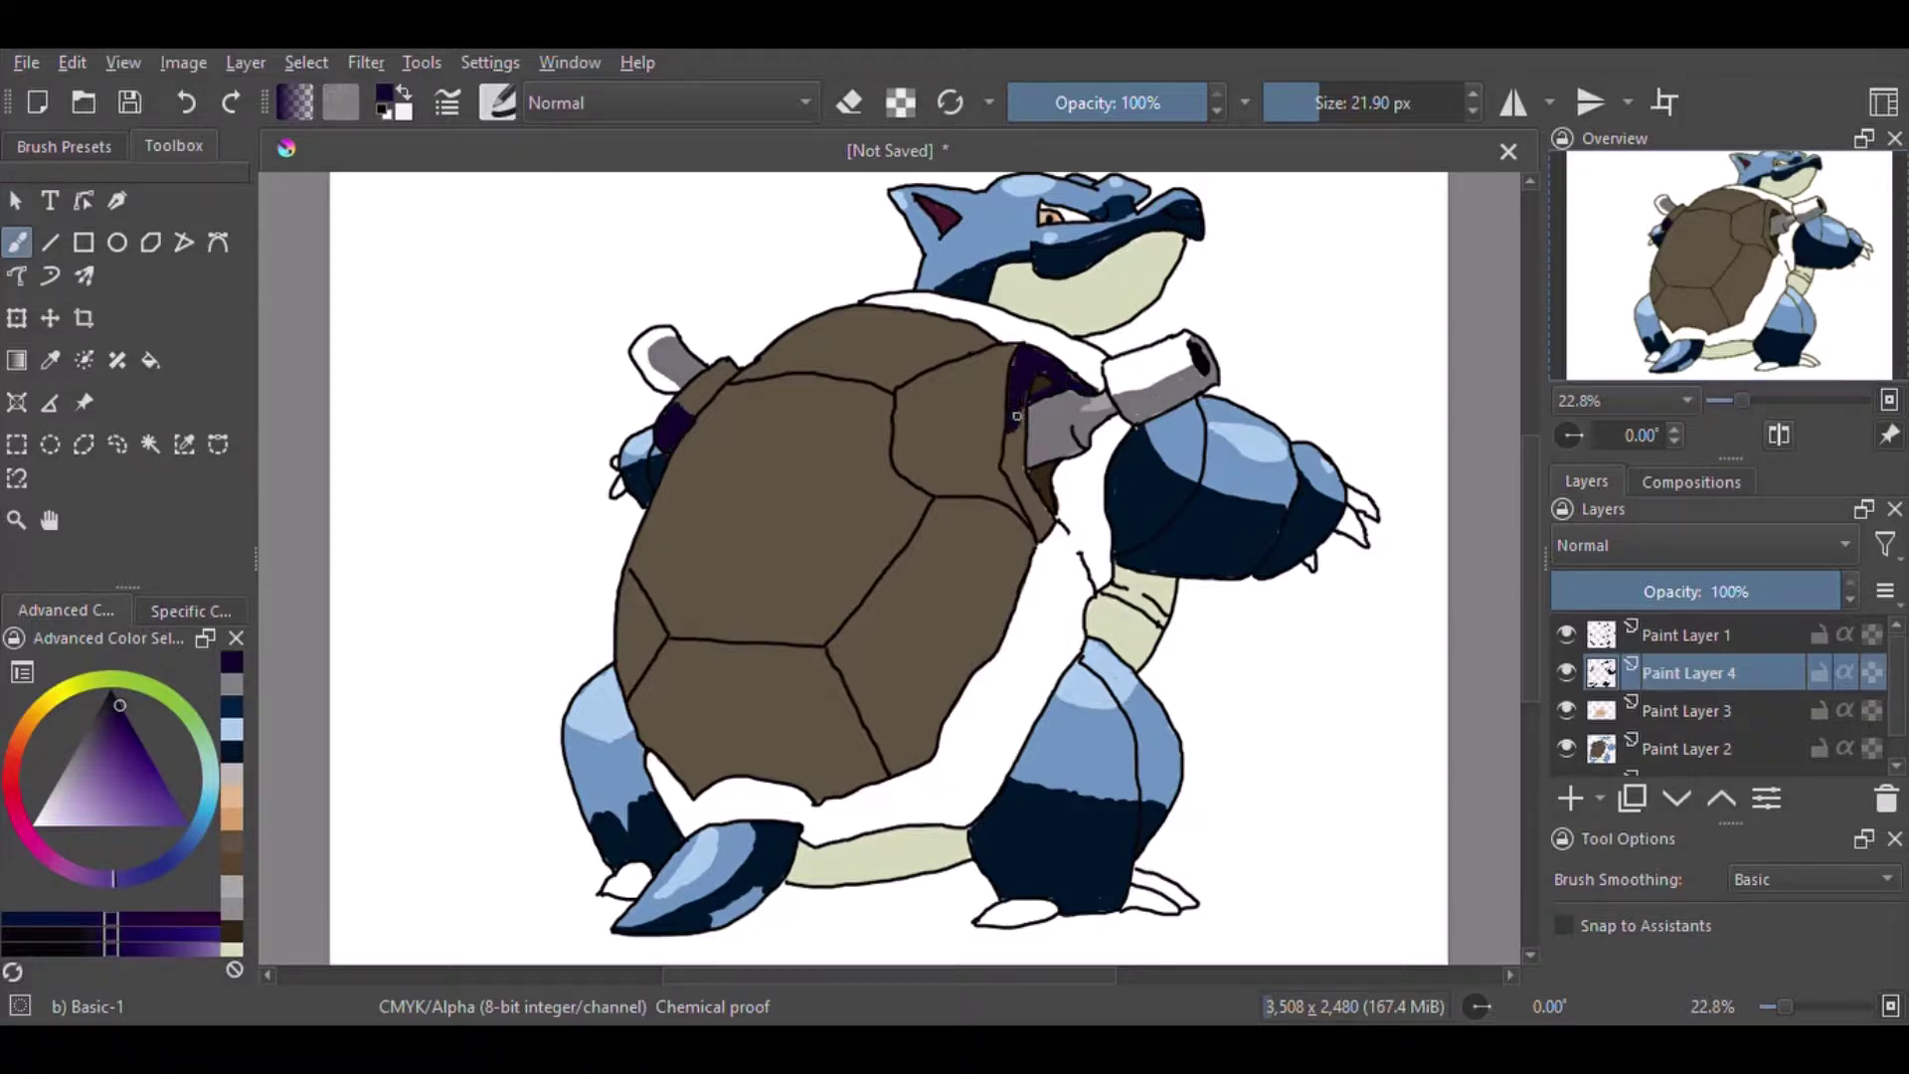
- Cover the shell's right edge and lower shell in dark purple with an enlarged brush
{"action": "mouse_move", "coordinate": [1017, 415]}
{"action": "left_mouse_down"}
{"action": "mouse_move", "coordinate": [1015, 482]}
{"action": "mouse_move", "coordinate": [1051, 506]}
{"action": "mouse_move", "coordinate": [894, 468]}
{"action": "mouse_move", "coordinate": [652, 542]}
{"action": "mouse_move", "coordinate": [636, 701]}
{"action": "mouse_move", "coordinate": [746, 781]}
{"action": "mouse_move", "coordinate": [826, 796]}
{"action": "mouse_move", "coordinate": [902, 767]}
{"action": "mouse_move", "coordinate": [995, 617]}
{"action": "mouse_move", "coordinate": [981, 481]}
{"action": "mouse_move", "coordinate": [988, 557]}
{"action": "mouse_move", "coordinate": [895, 735]}
{"action": "left_mouse_up"}
{"action": "key", "text": "bracketright"}
{"action": "key", "text": "bracketright"}
{"action": "key", "text": "bracketright"}
{"action": "mouse_move", "coordinate": [697, 583]}
{"action": "left_mouse_down"}
{"action": "mouse_move", "coordinate": [856, 527]}
{"action": "mouse_move", "coordinate": [676, 746]}
{"action": "mouse_move", "coordinate": [908, 682]}
{"action": "mouse_move", "coordinate": [788, 680]}
{"action": "mouse_move", "coordinate": [696, 597]}
{"action": "mouse_move", "coordinate": [861, 533]}
{"action": "left_mouse_up"}
{"action": "key", "text": "bracketleft"}
{"action": "key", "text": "bracketleft"}
{"action": "key", "text": "bracketleft"}
{"action": "mouse_move", "coordinate": [791, 867]}
{"action": "left_mouse_down"}
{"action": "mouse_move", "coordinate": [915, 865]}
{"action": "mouse_move", "coordinate": [796, 846]}
{"action": "mouse_move", "coordinate": [962, 839]}
{"action": "mouse_move", "coordinate": [875, 841]}
{"action": "left_mouse_up"}
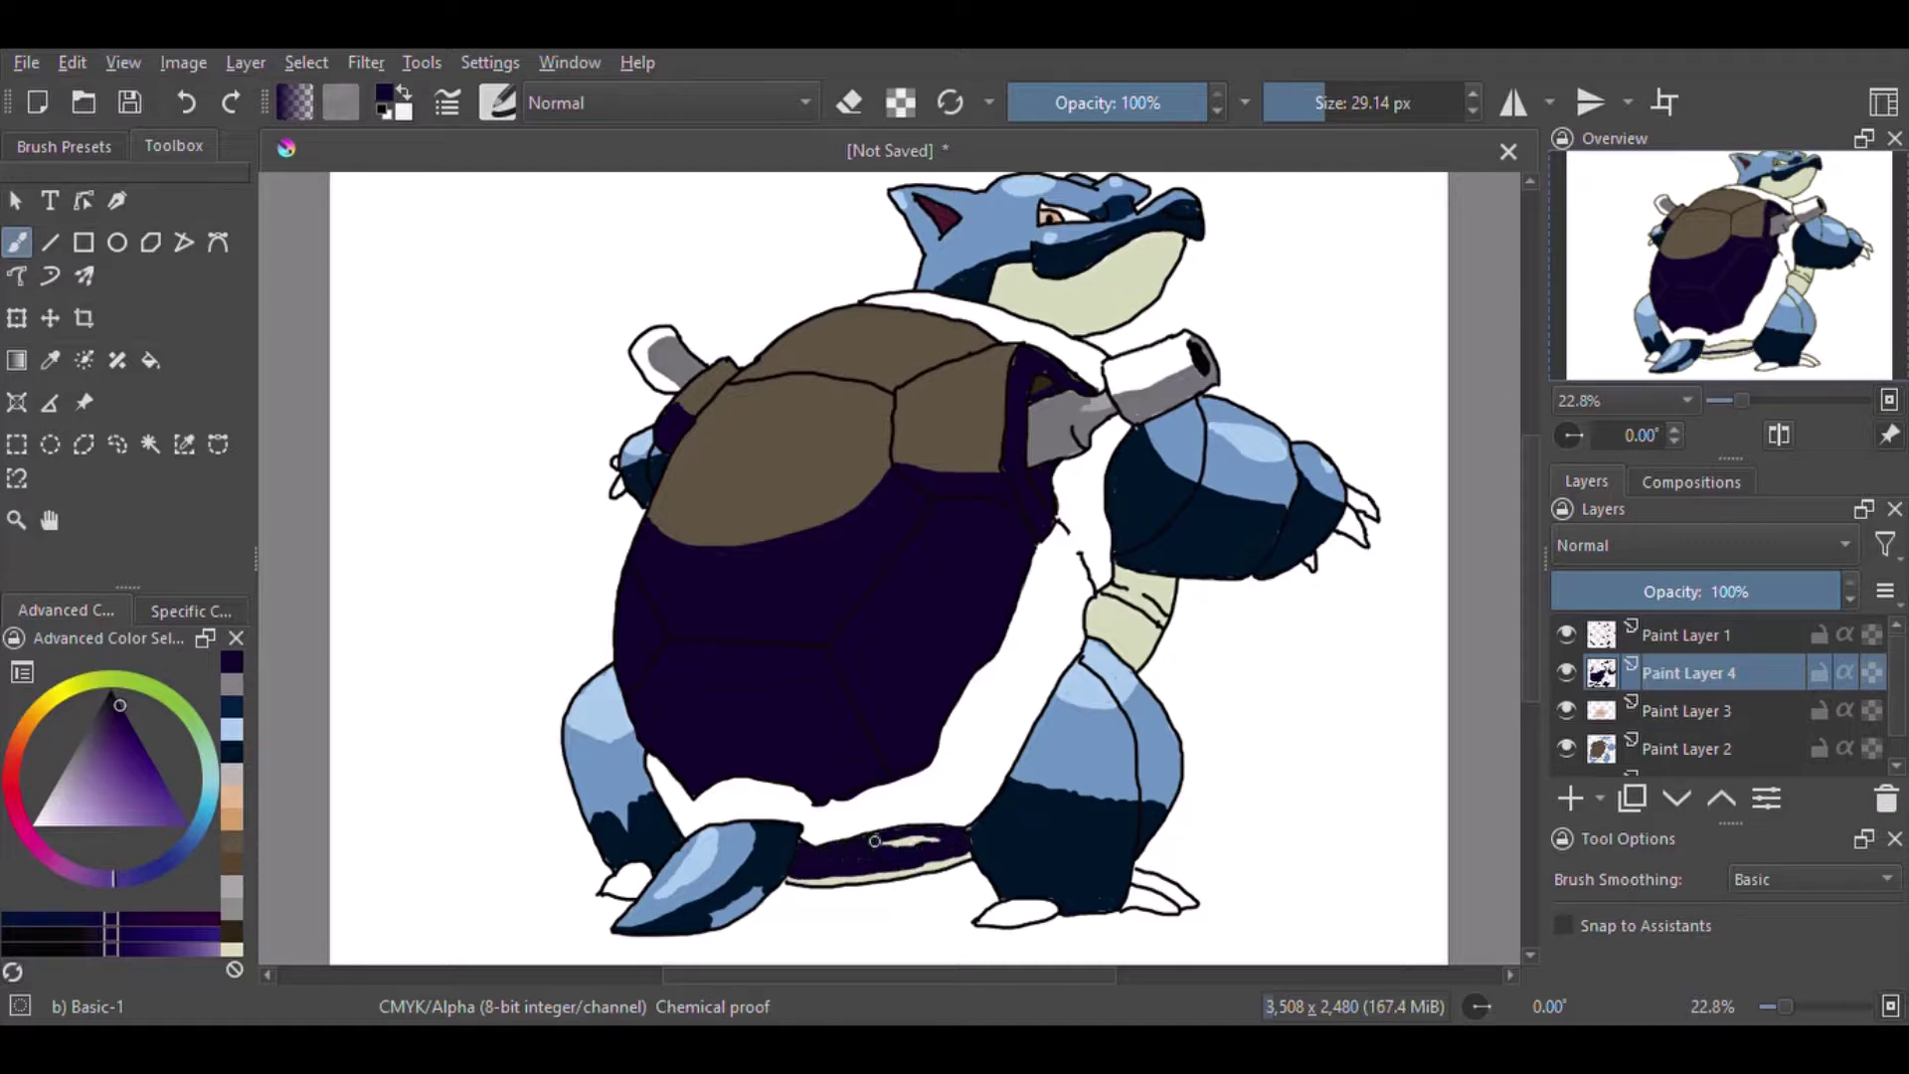
- Shade the leg segment, jaw, belly gaps and collar in dark purple, then shrink the brush
{"action": "mouse_move", "coordinate": [1173, 567]}
{"action": "left_mouse_down"}
{"action": "mouse_move", "coordinate": [1114, 638]}
{"action": "mouse_move", "coordinate": [1123, 567]}
{"action": "mouse_move", "coordinate": [1159, 596]}
{"action": "mouse_move", "coordinate": [1124, 646]}
{"action": "mouse_move", "coordinate": [1134, 595]}
{"action": "left_mouse_up"}
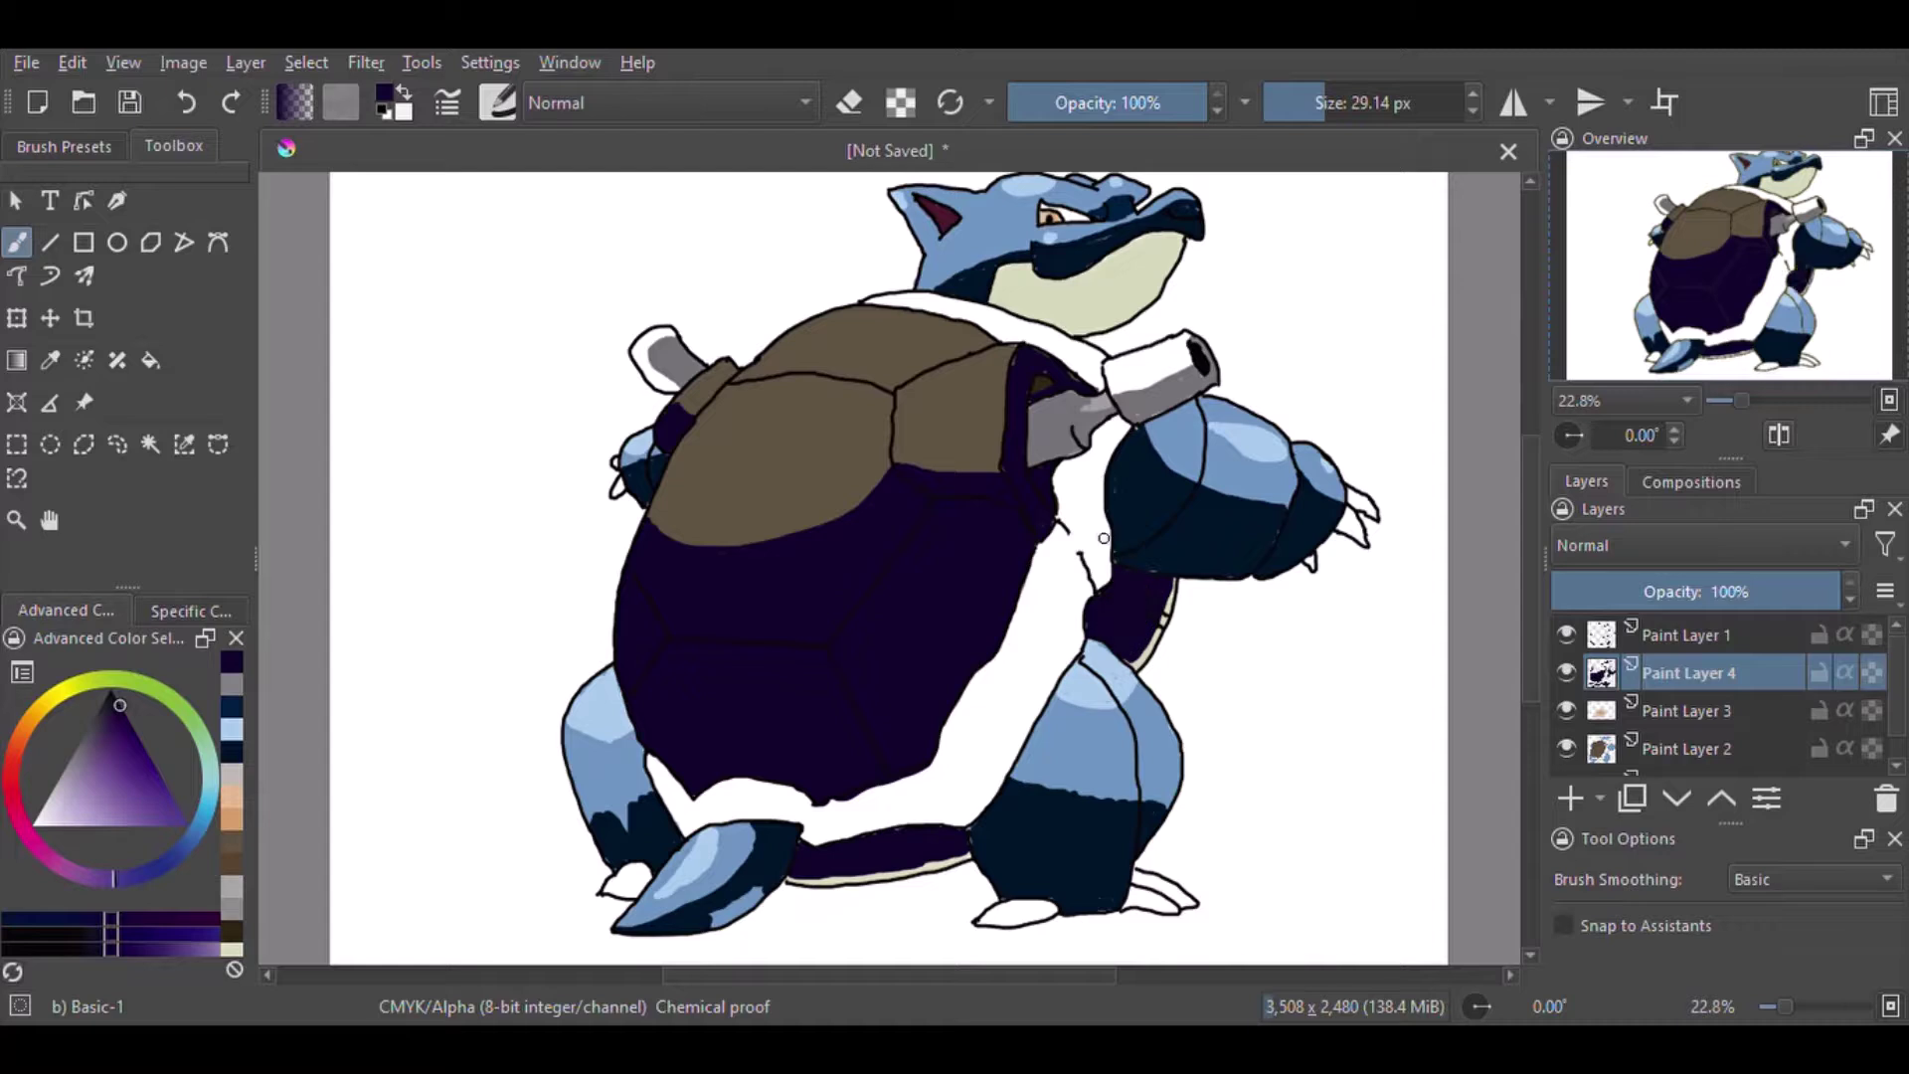
{"action": "mouse_move", "coordinate": [1064, 328]}
{"action": "left_mouse_down"}
{"action": "mouse_move", "coordinate": [1164, 263]}
{"action": "mouse_move", "coordinate": [1084, 283]}
{"action": "mouse_move", "coordinate": [1026, 270]}
{"action": "mouse_move", "coordinate": [1009, 309]}
{"action": "mouse_move", "coordinate": [1143, 274]}
{"action": "mouse_move", "coordinate": [1093, 289]}
{"action": "left_mouse_up"}
{"action": "mouse_move", "coordinate": [793, 791]}
{"action": "left_mouse_down"}
{"action": "mouse_move", "coordinate": [825, 845]}
{"action": "mouse_move", "coordinate": [964, 796]}
{"action": "mouse_move", "coordinate": [875, 808]}
{"action": "left_mouse_up"}
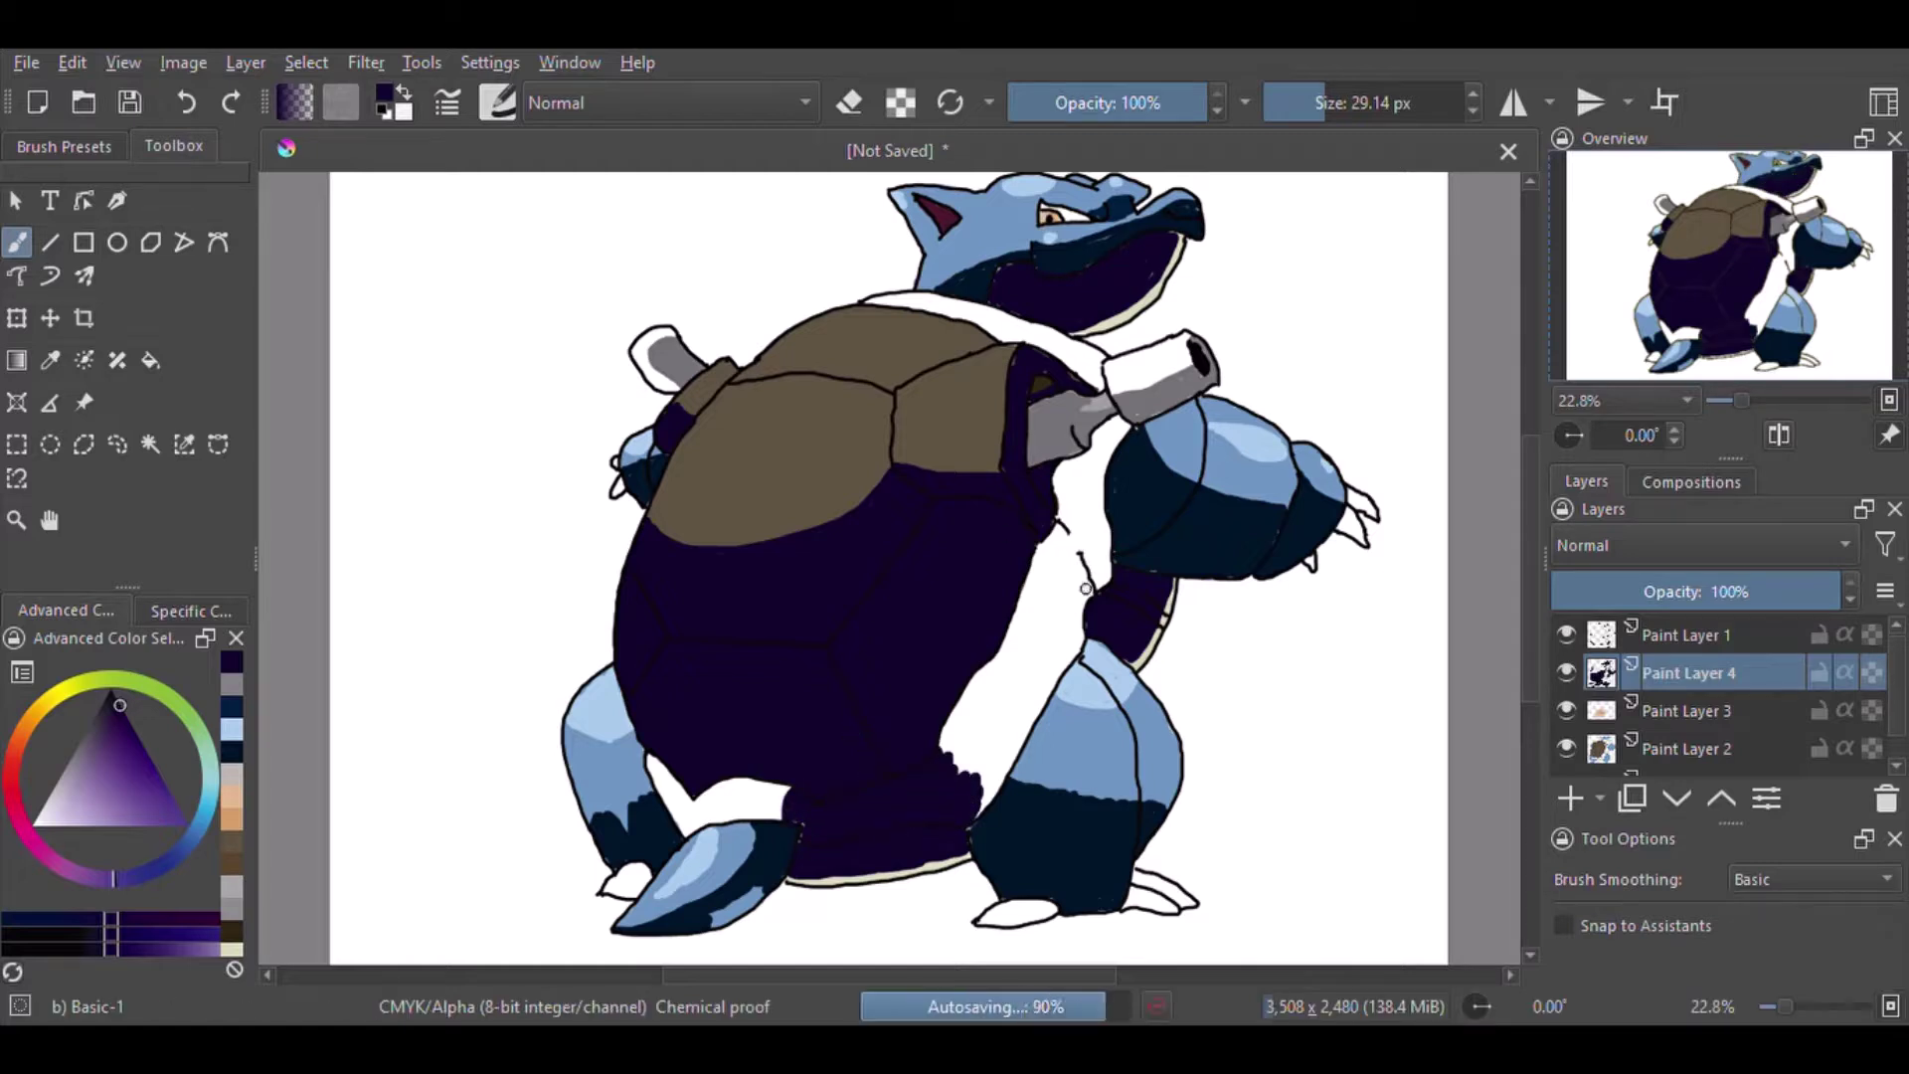
{"action": "left_click_drag", "start_coordinate": [1072, 658], "coordinate": [1014, 631]}
{"action": "mouse_move", "coordinate": [1077, 519]}
{"action": "left_mouse_down"}
{"action": "mouse_move", "coordinate": [1104, 587]}
{"action": "mouse_move", "coordinate": [1034, 596]}
{"action": "mouse_move", "coordinate": [1074, 647]}
{"action": "mouse_move", "coordinate": [1017, 641]}
{"action": "mouse_move", "coordinate": [1049, 586]}
{"action": "left_mouse_up"}
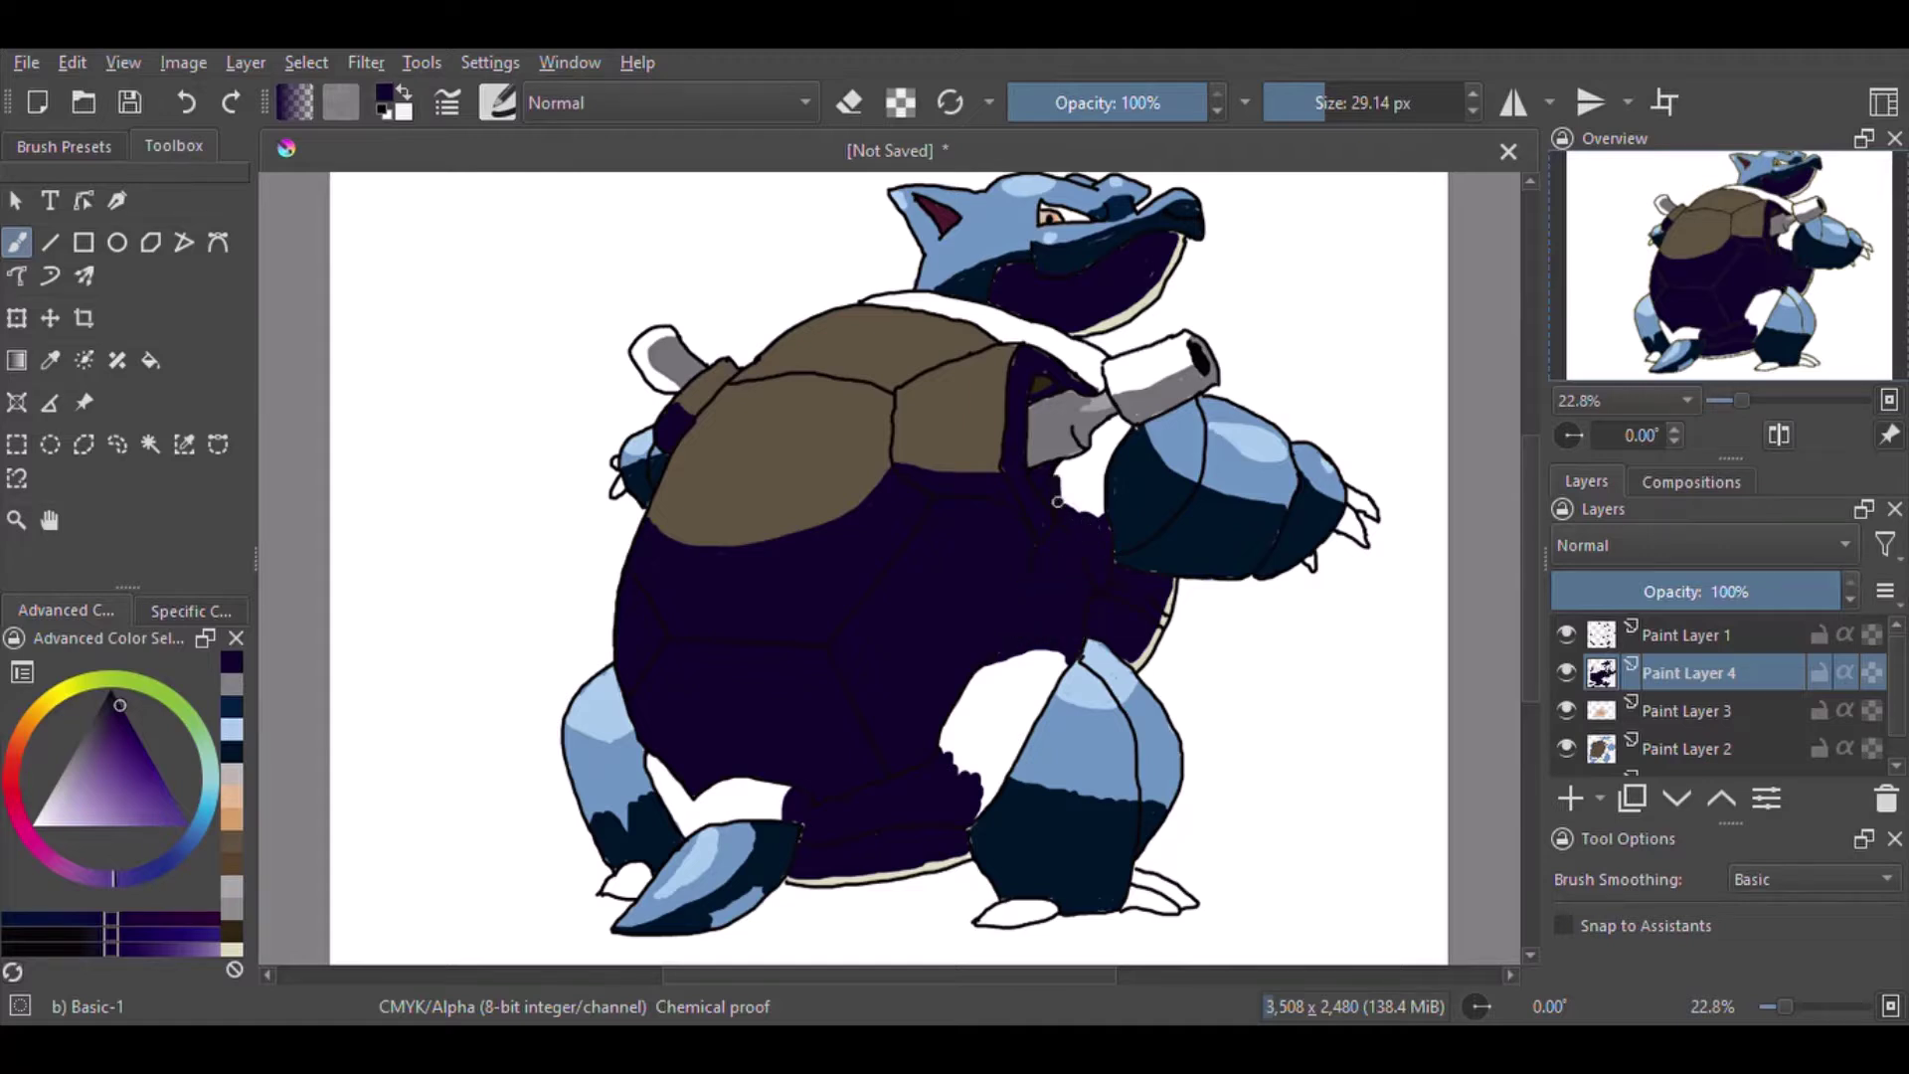
{"action": "left_click_drag", "start_coordinate": [1098, 439], "coordinate": [1124, 452]}
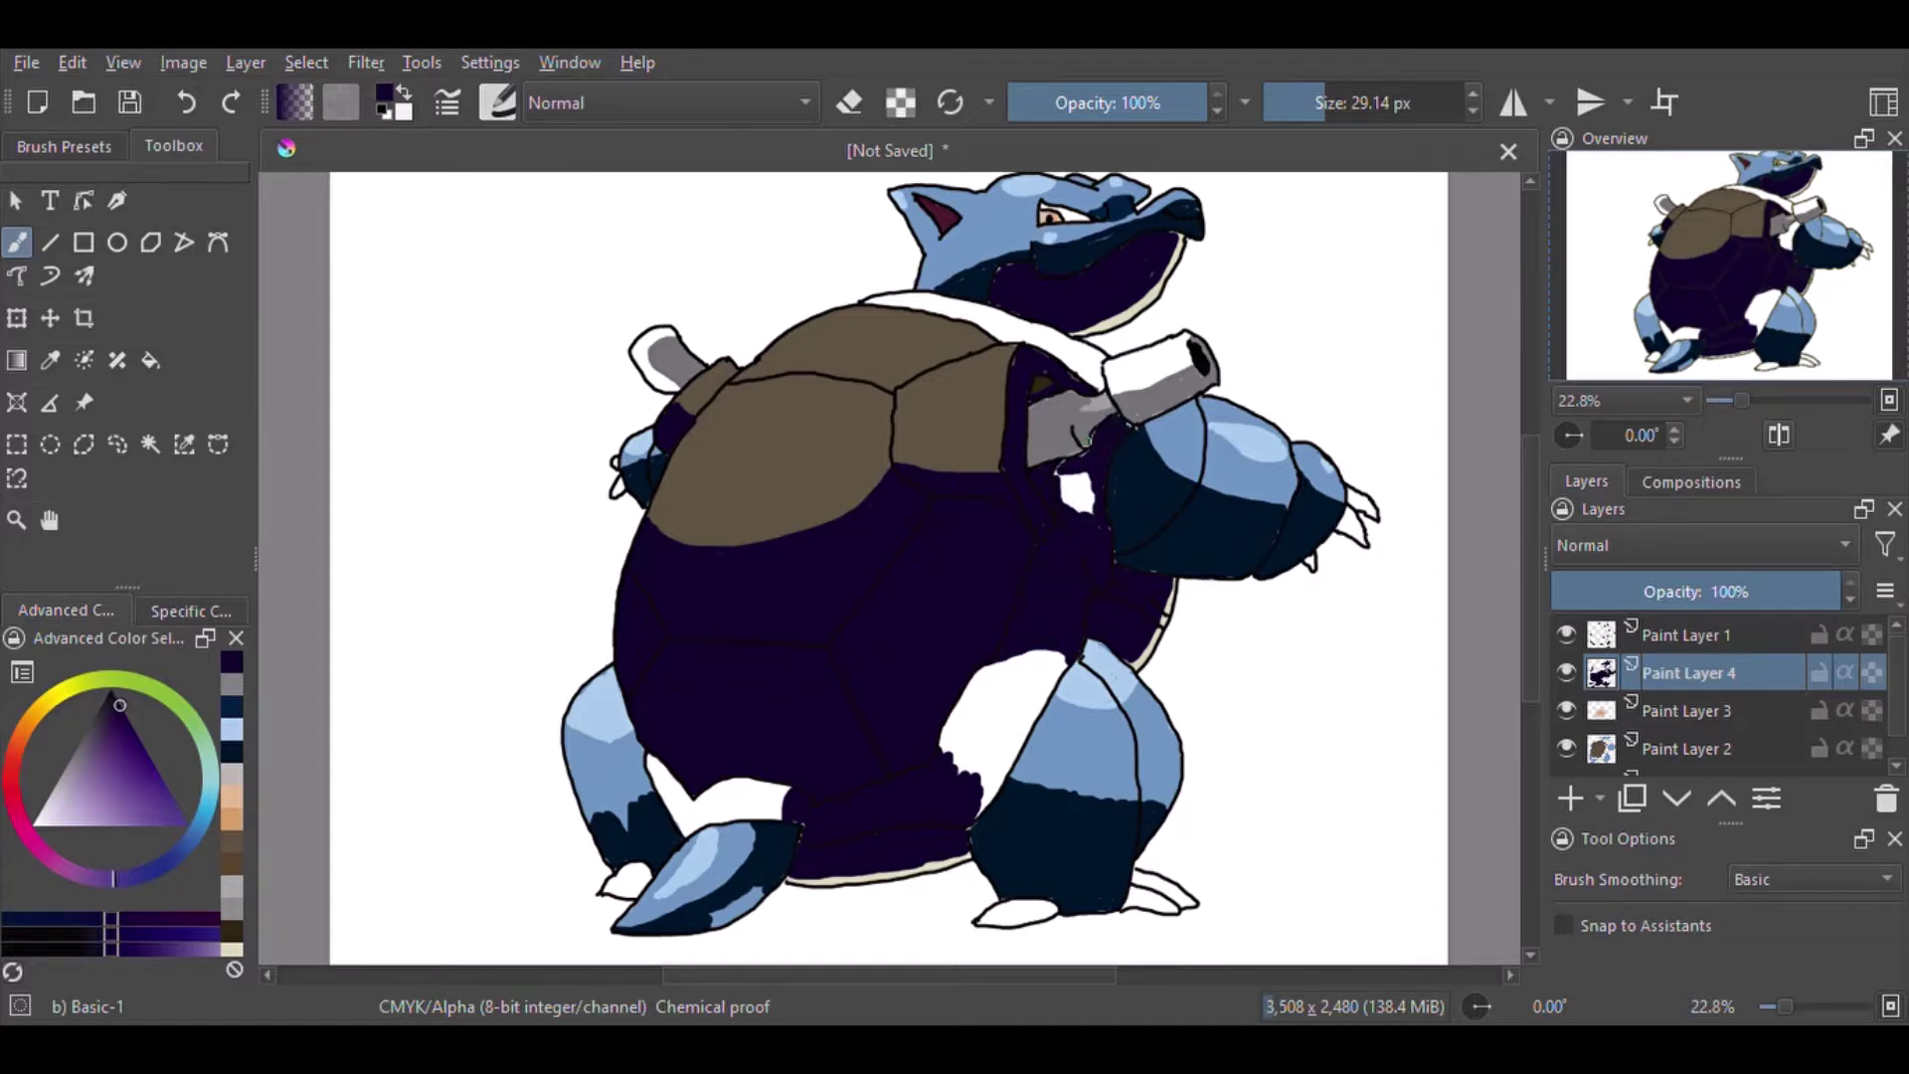
{"action": "mouse_move", "coordinate": [990, 318]}
{"action": "left_mouse_down"}
{"action": "mouse_move", "coordinate": [1101, 383]}
{"action": "mouse_move", "coordinate": [1079, 358]}
{"action": "left_mouse_up"}
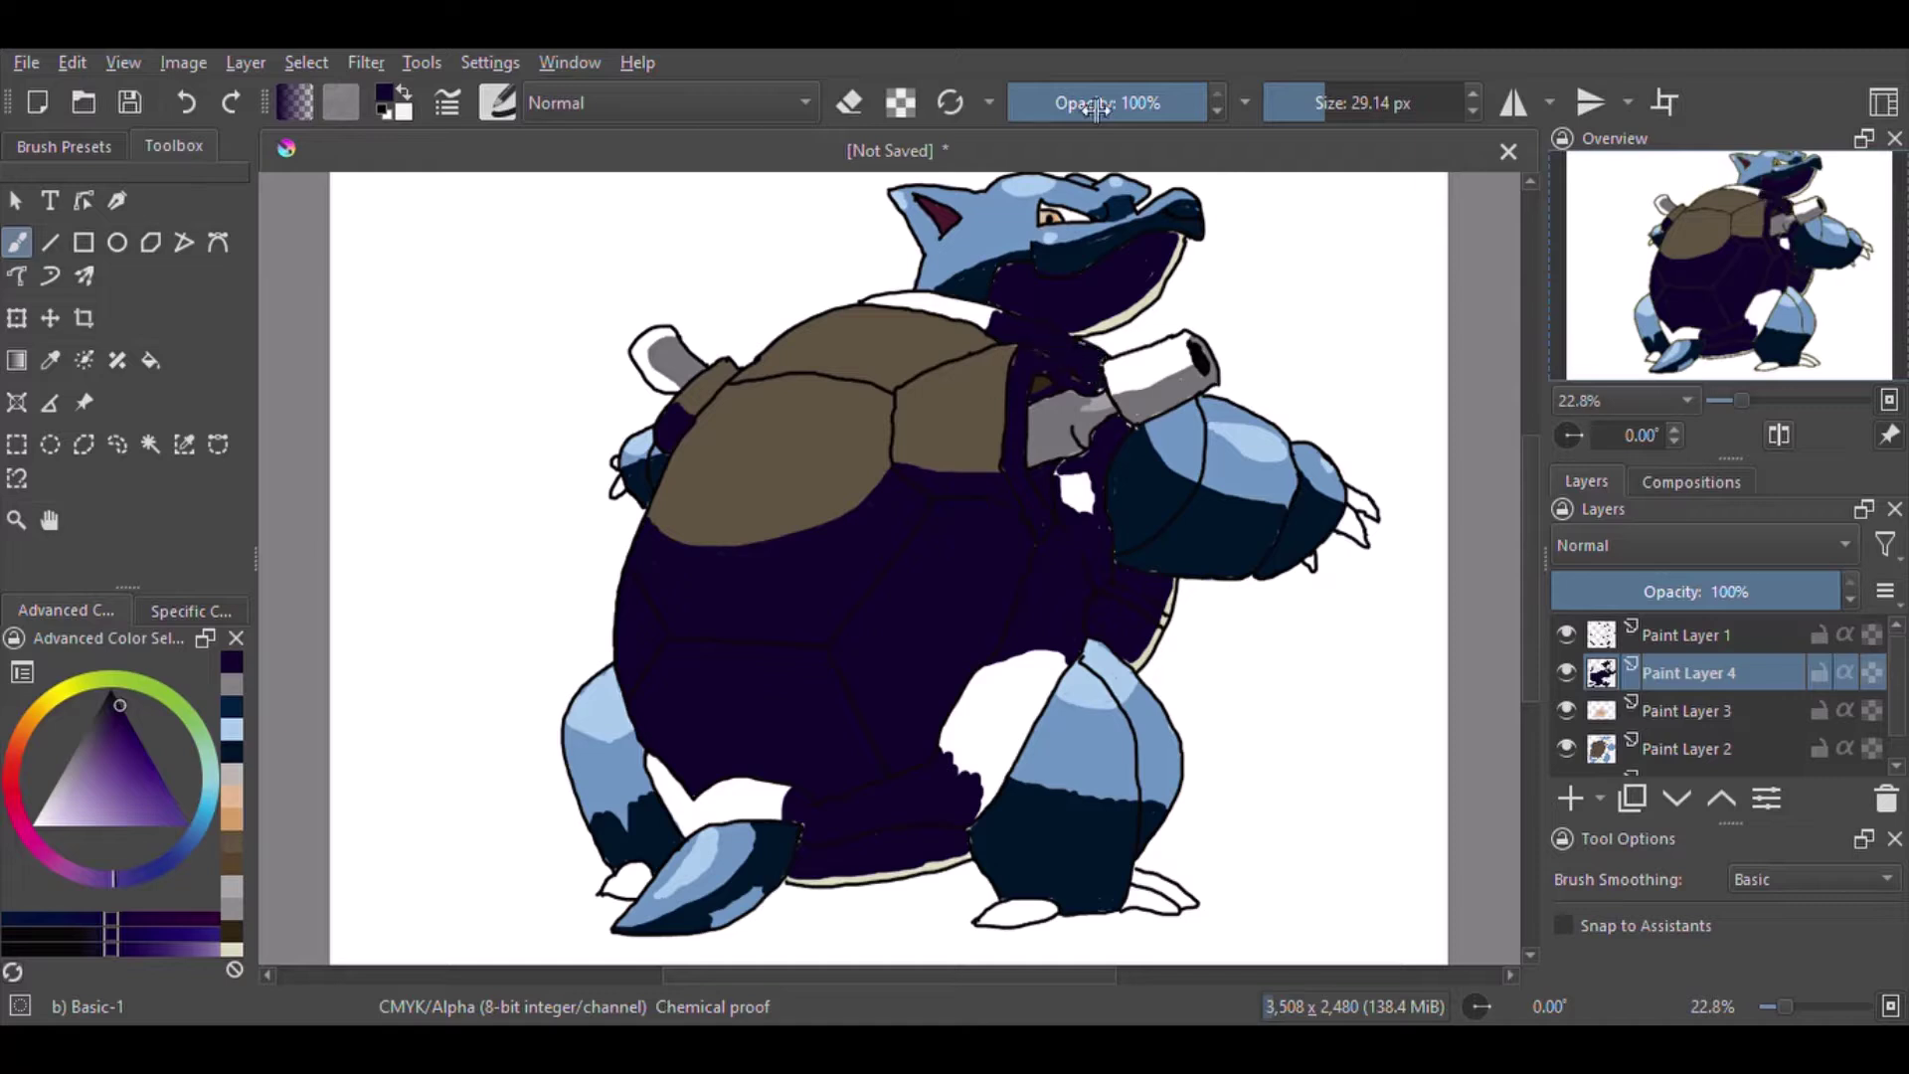
{"action": "key", "text": "bracketleft"}
{"action": "key", "text": "bracketleft"}
{"action": "key", "text": "bracketleft"}
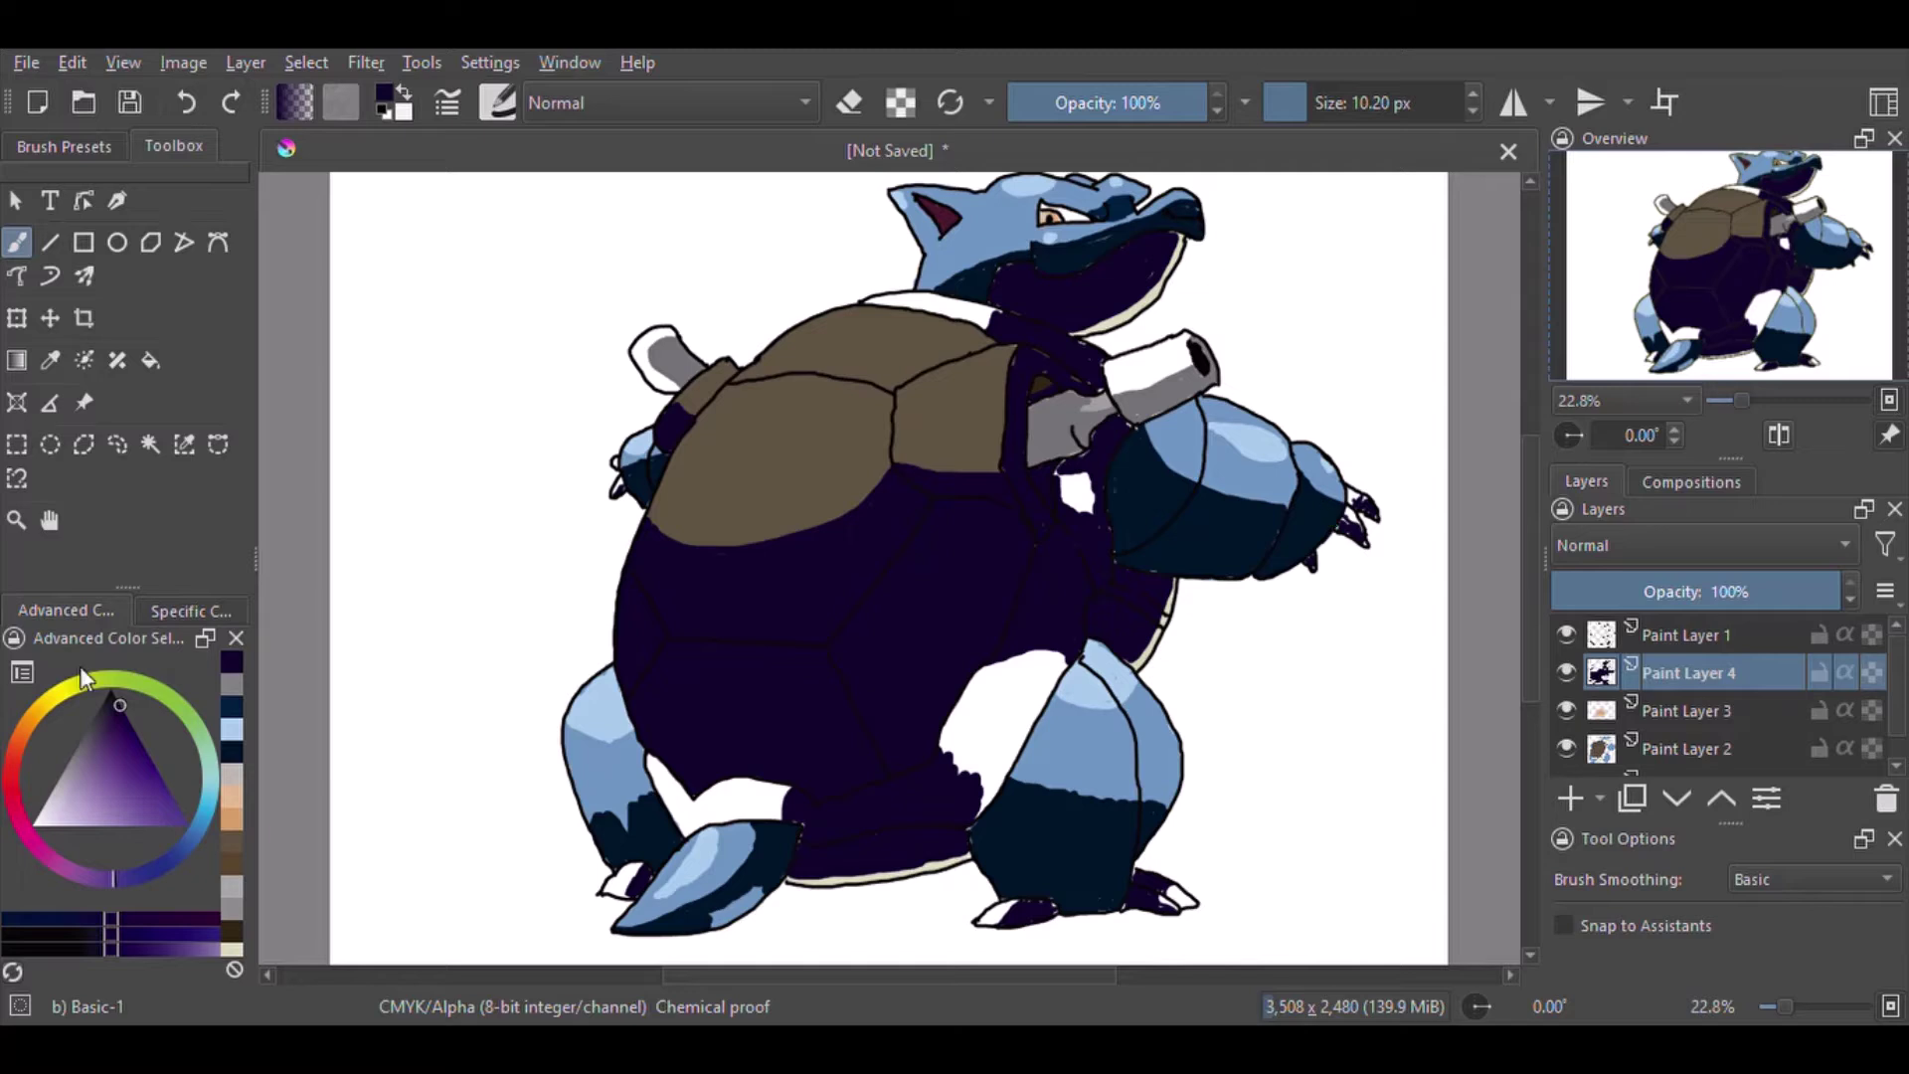
- Pick pale cream and paint zigzag highlights on the shell and a patch beside the right leg
{"action": "left_click", "coordinate": [51, 696]}
{"action": "left_click", "coordinate": [57, 826]}
{"action": "left_click", "coordinate": [1328, 102]}
{"action": "mouse_move", "coordinate": [955, 418]}
{"action": "left_mouse_down"}
{"action": "mouse_move", "coordinate": [900, 407]}
{"action": "mouse_move", "coordinate": [966, 378]}
{"action": "left_mouse_up"}
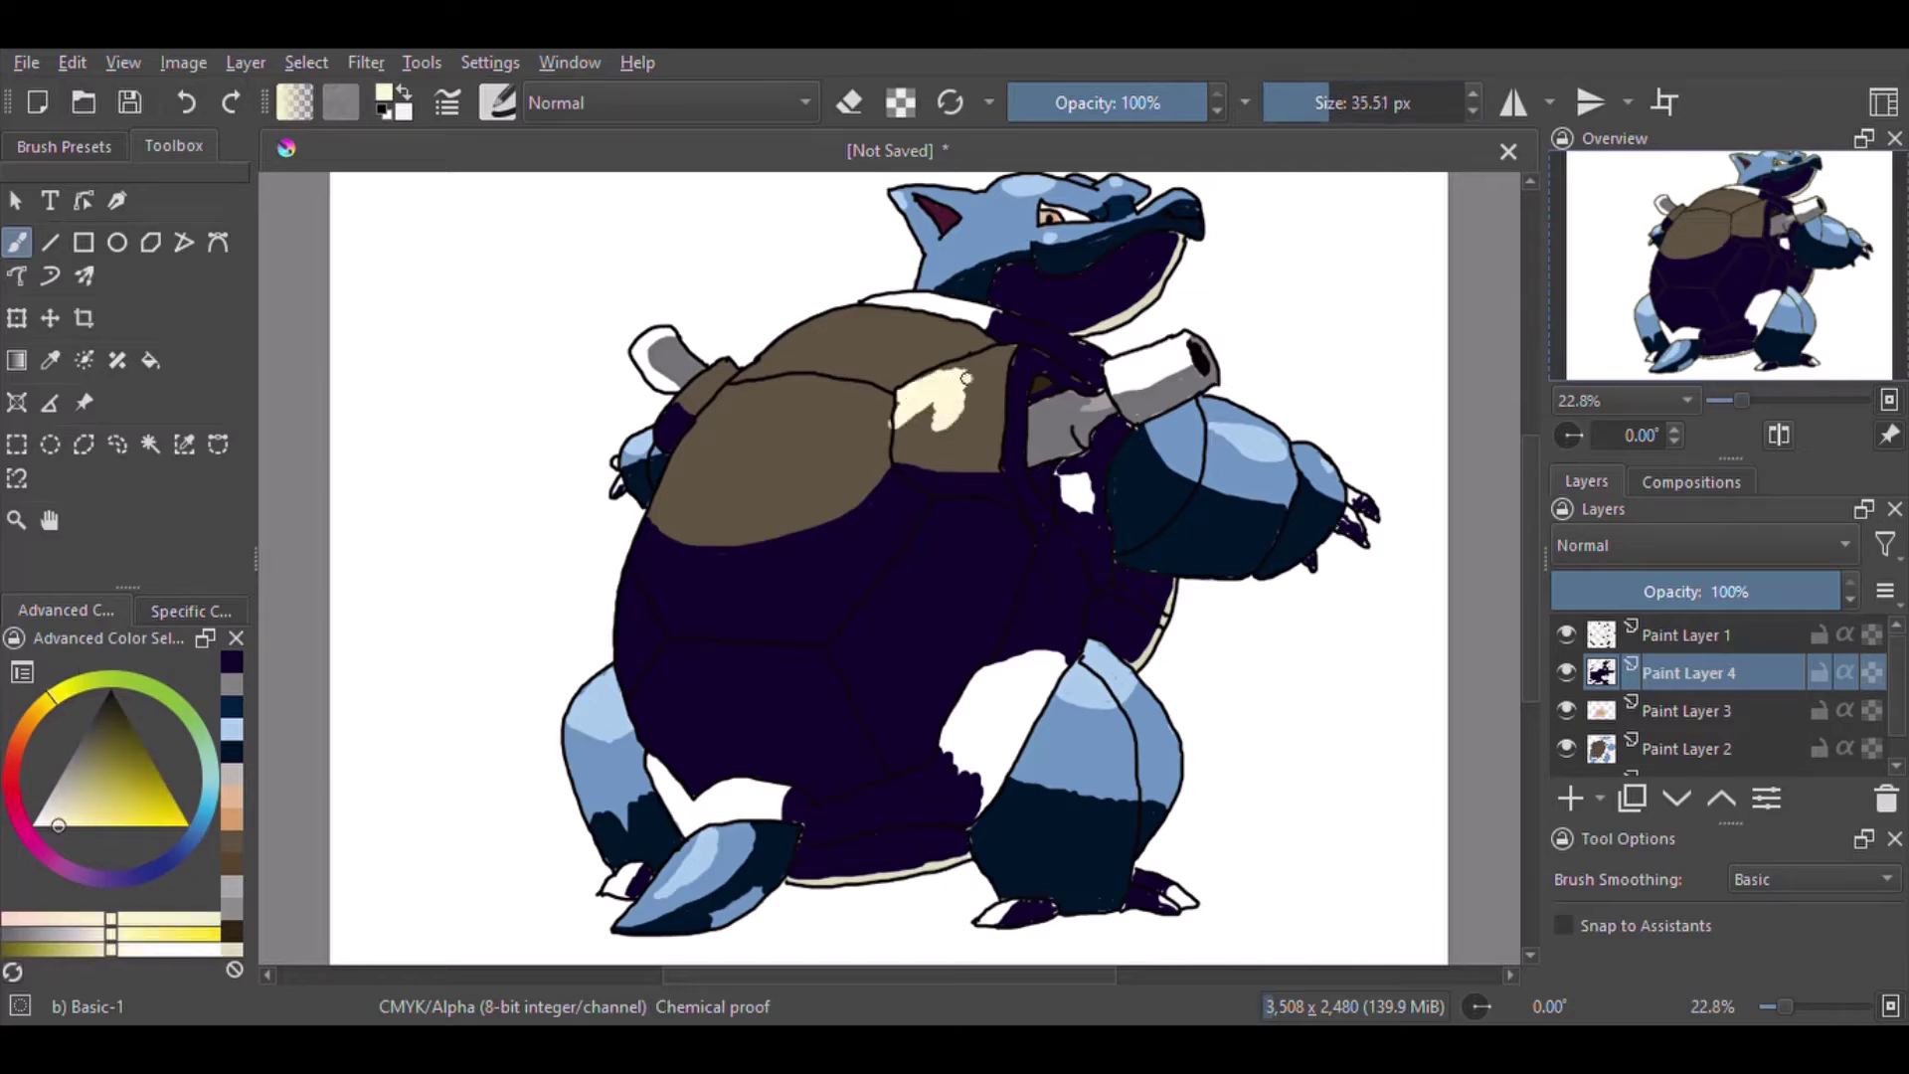
{"action": "mouse_move", "coordinate": [696, 442]}
{"action": "left_mouse_down"}
{"action": "mouse_move", "coordinate": [903, 340]}
{"action": "mouse_move", "coordinate": [737, 416]}
{"action": "mouse_move", "coordinate": [797, 353]}
{"action": "left_mouse_up"}
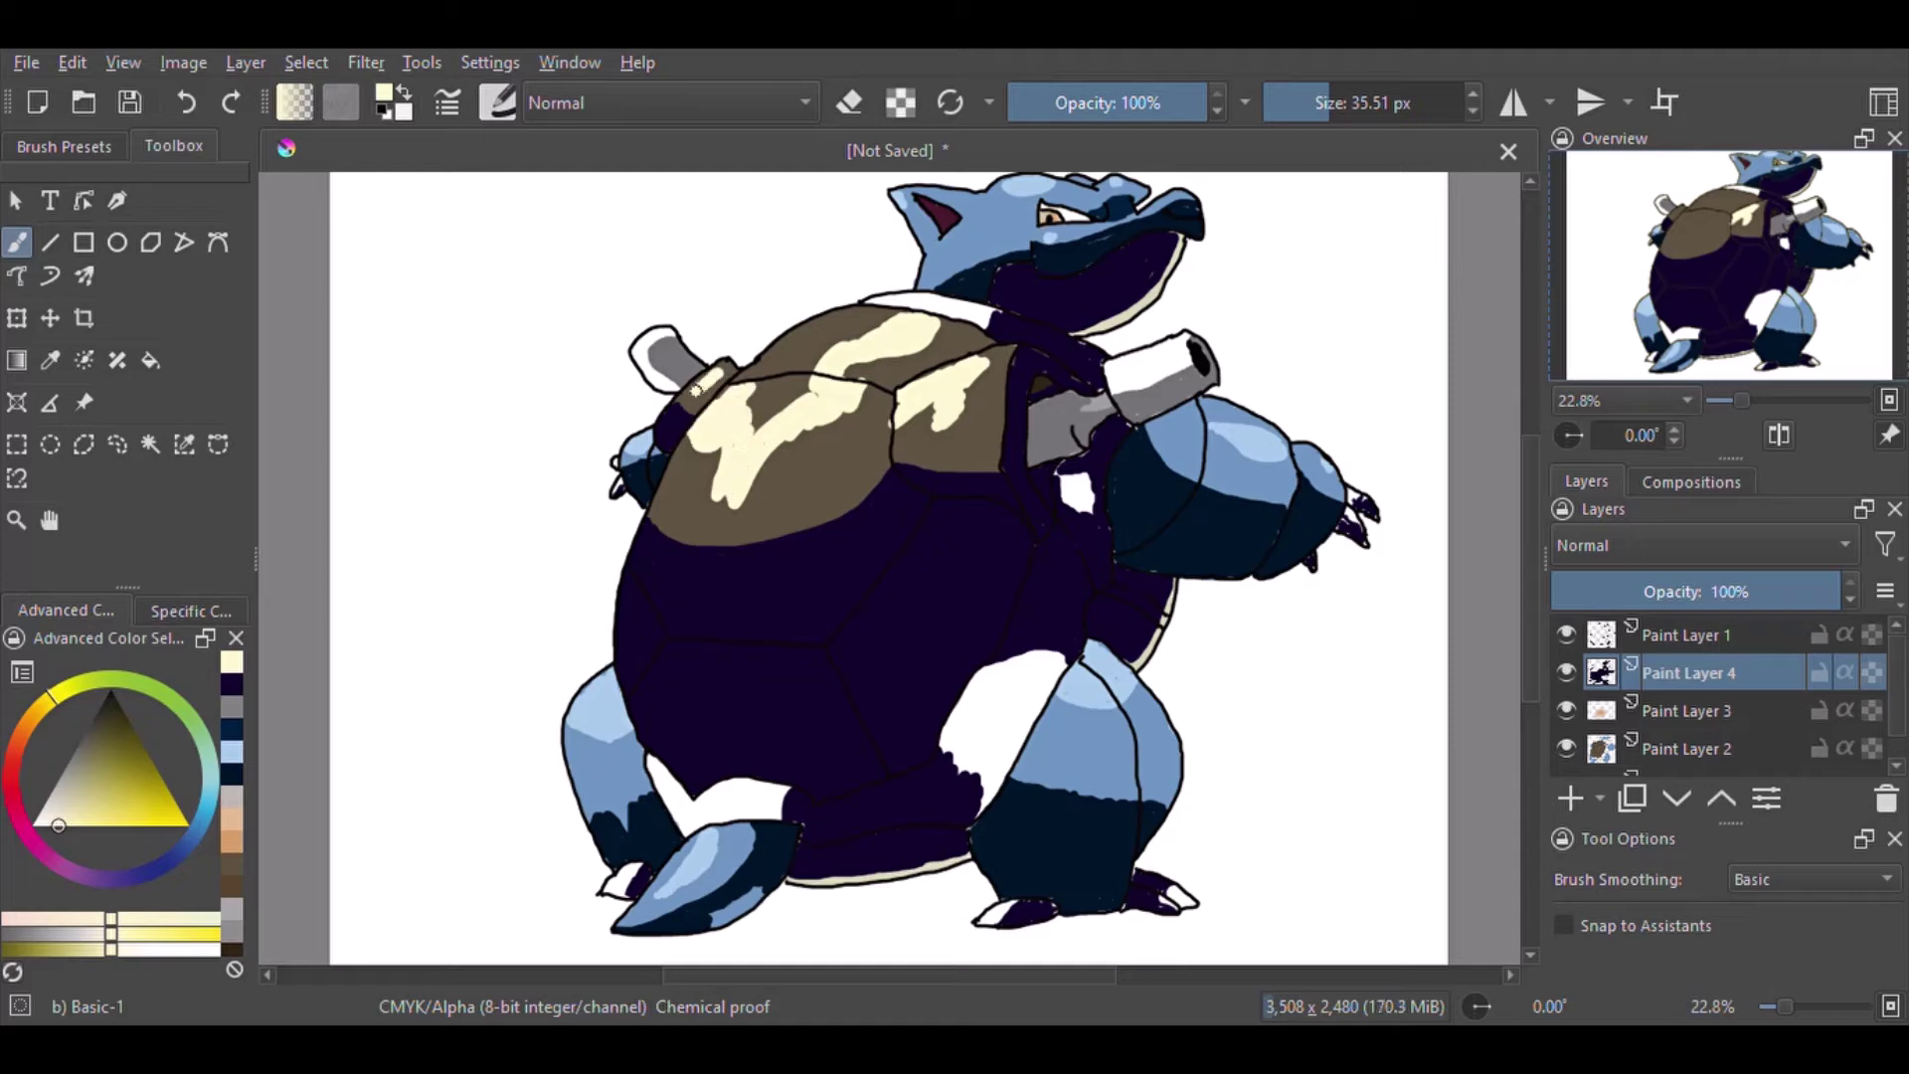
{"action": "left_click_drag", "start_coordinate": [994, 731], "coordinate": [1010, 698]}
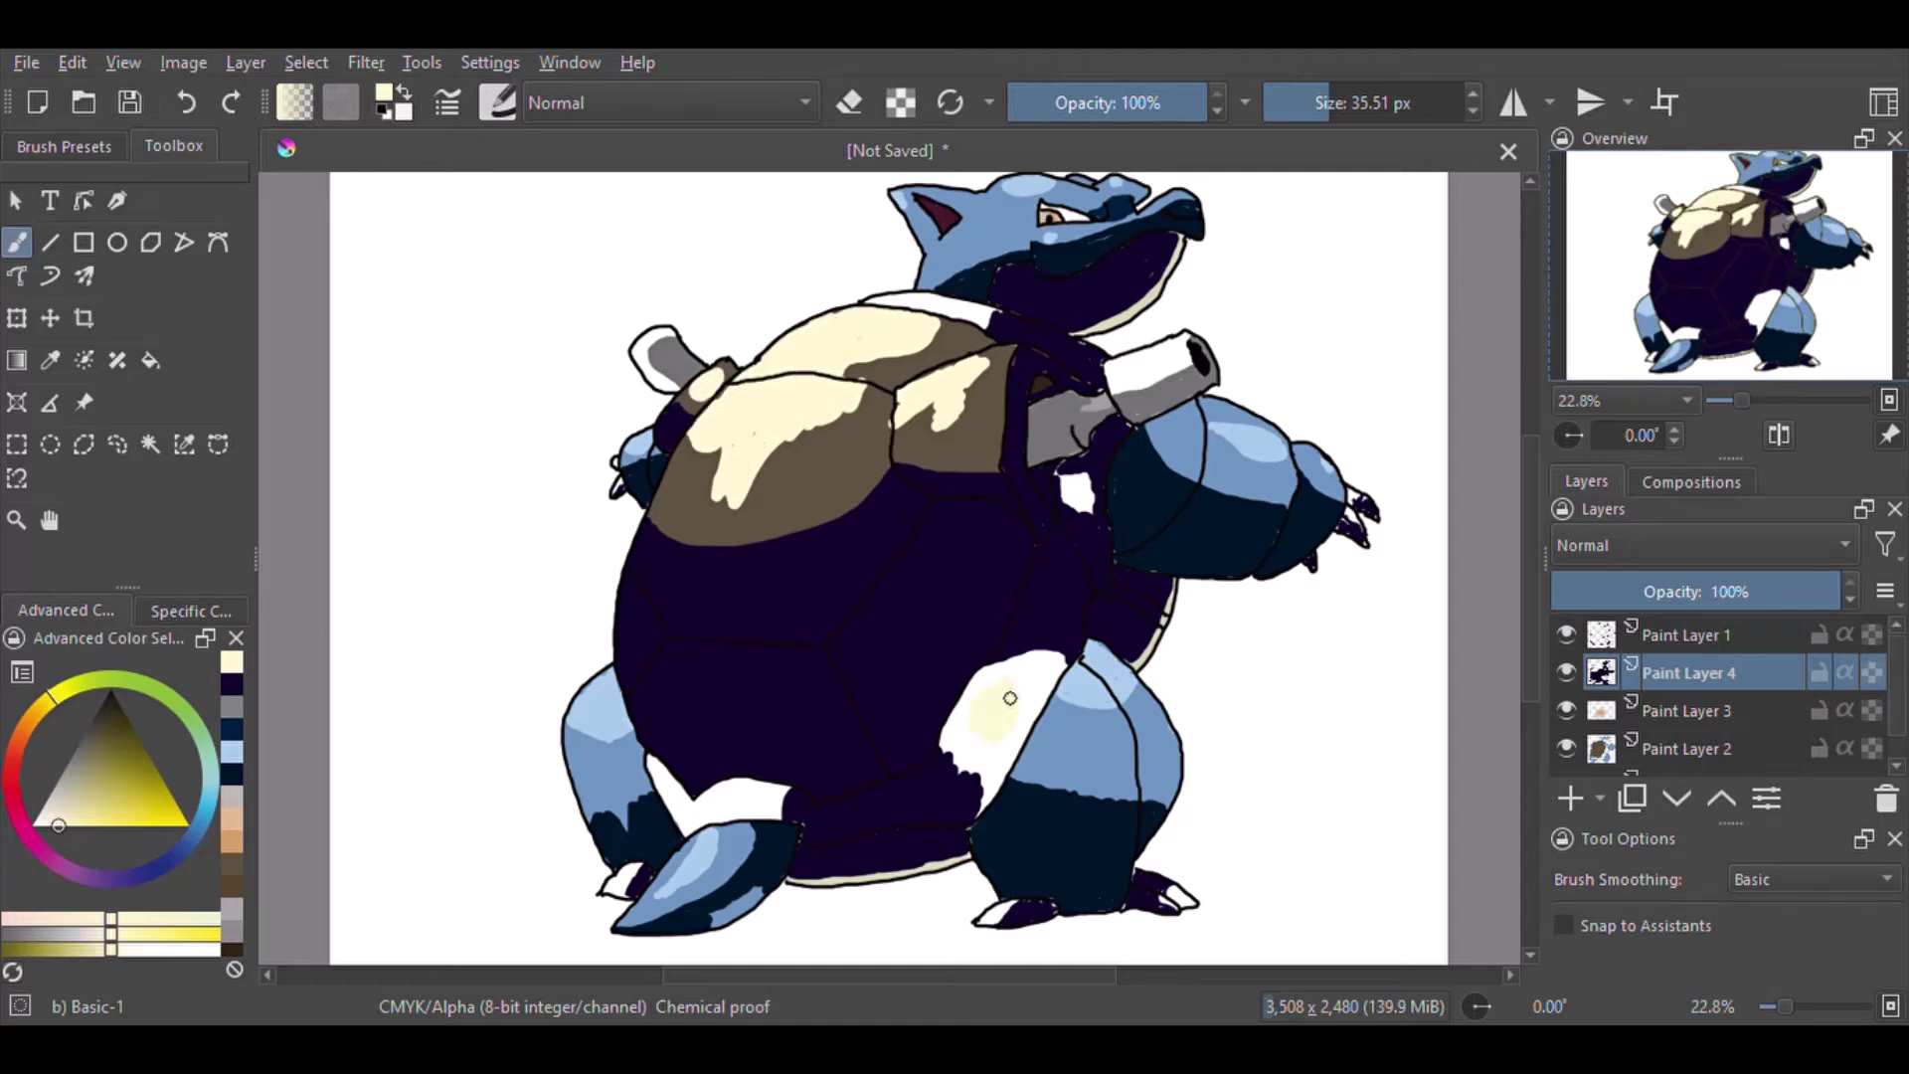
{"action": "left_click", "coordinate": [231, 688]}
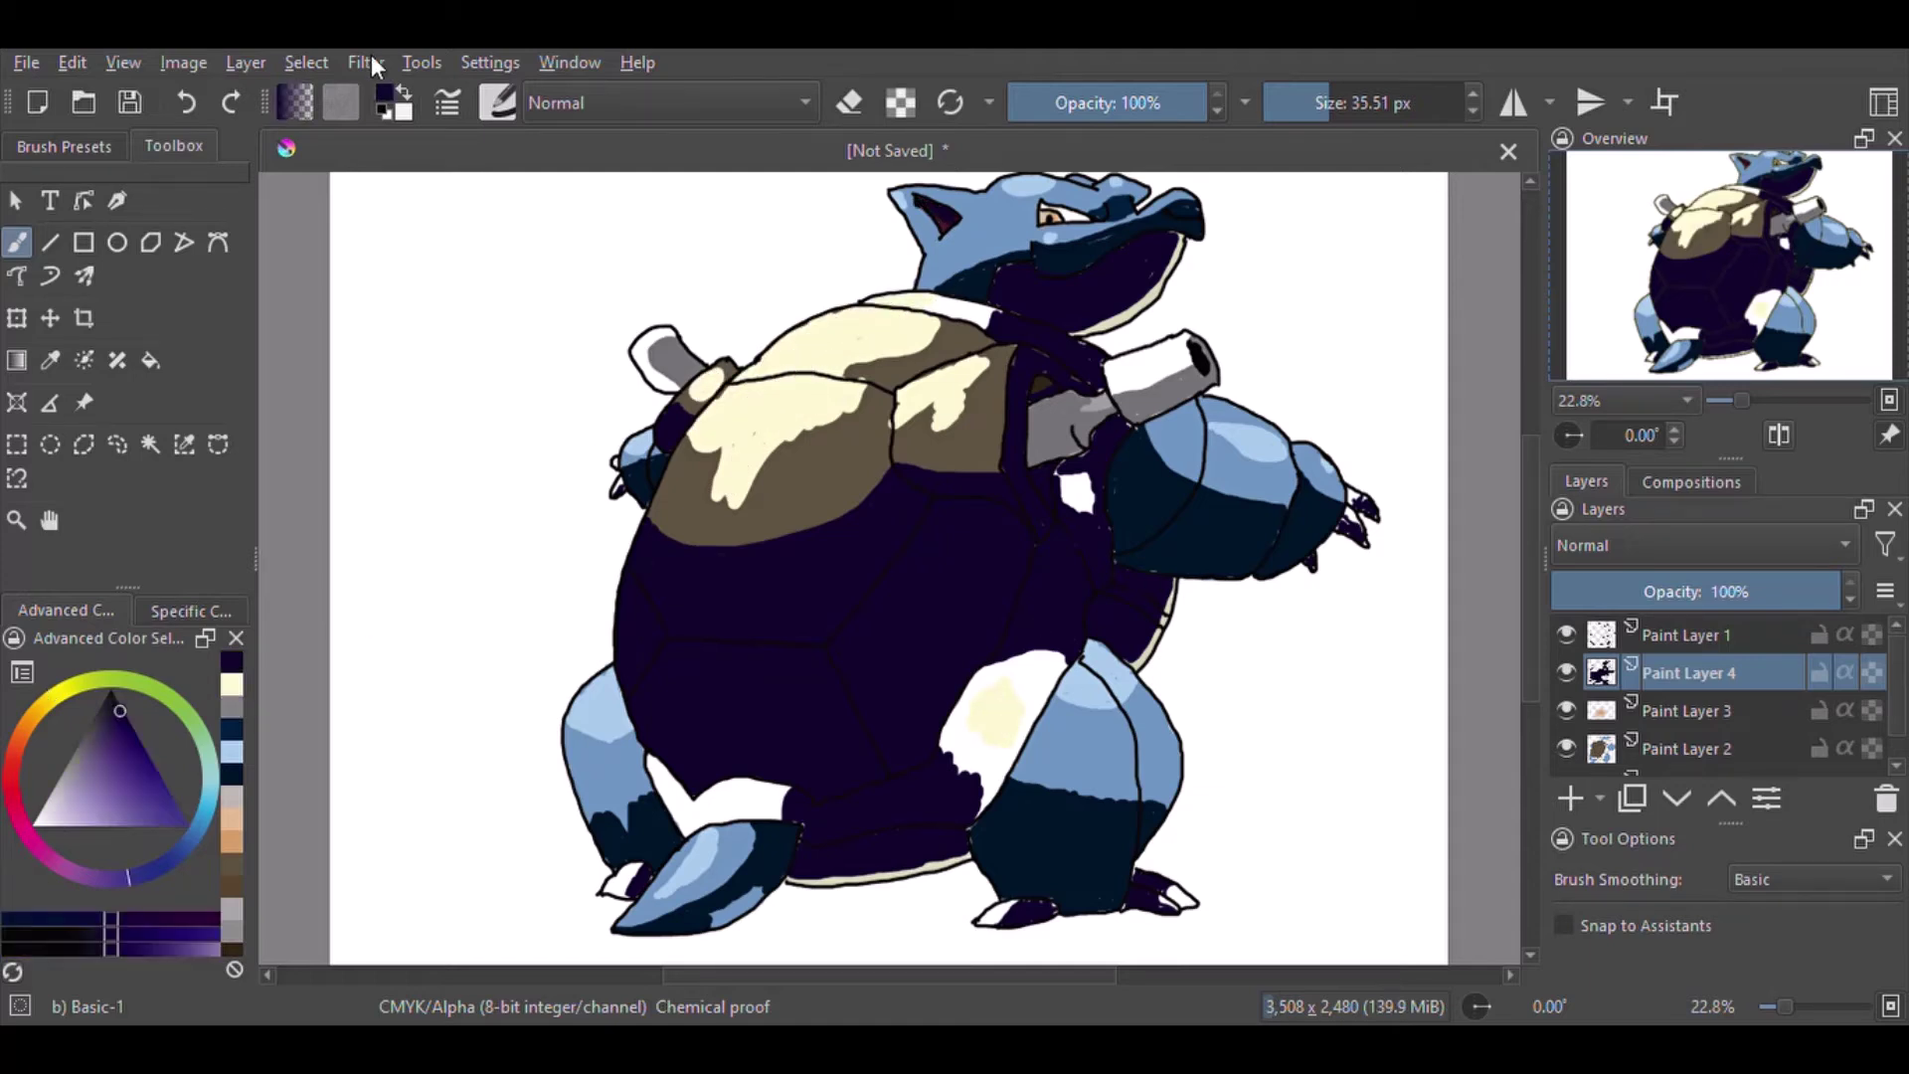
- Blur the shading layer, drop it to 43% opacity, and add placeholder text beside Blastoise
{"action": "key", "text": "ctrl+f"}
{"action": "left_click", "coordinate": [1703, 595]}
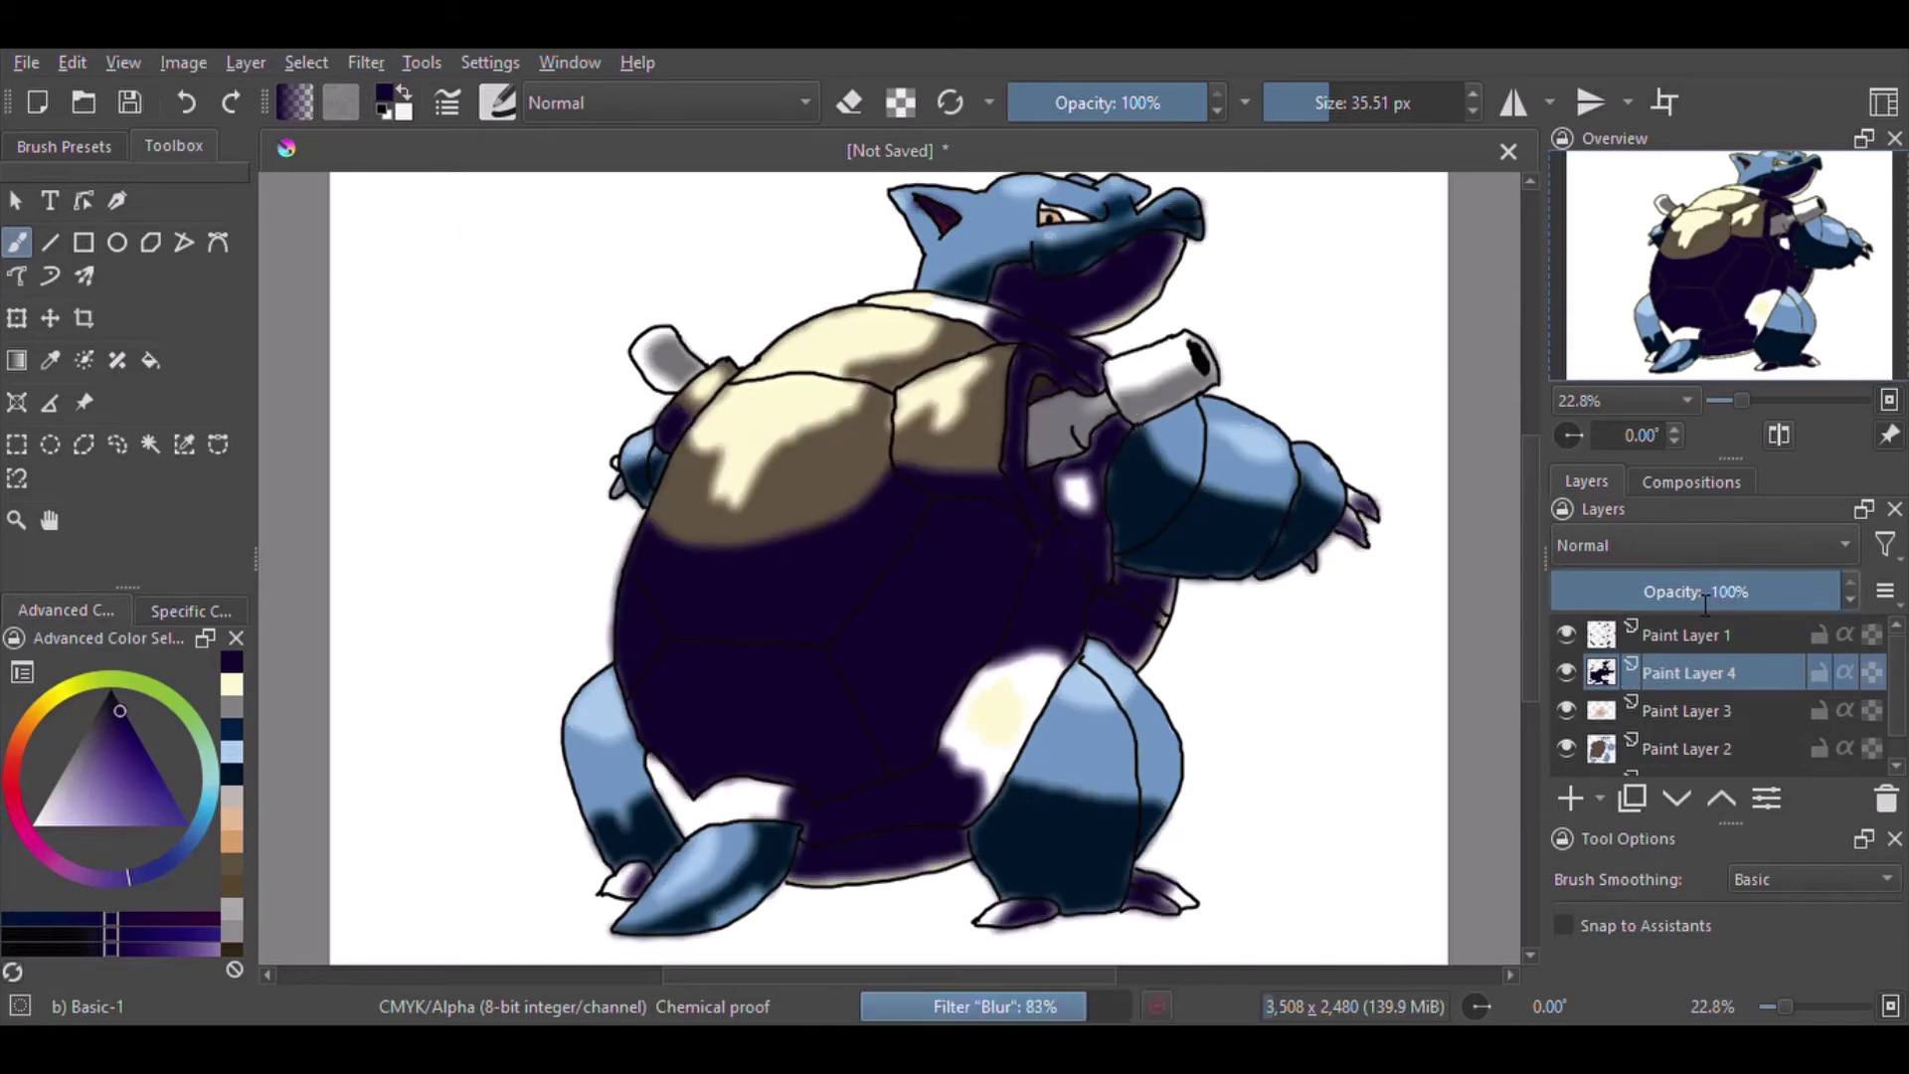
{"action": "key", "text": "t"}
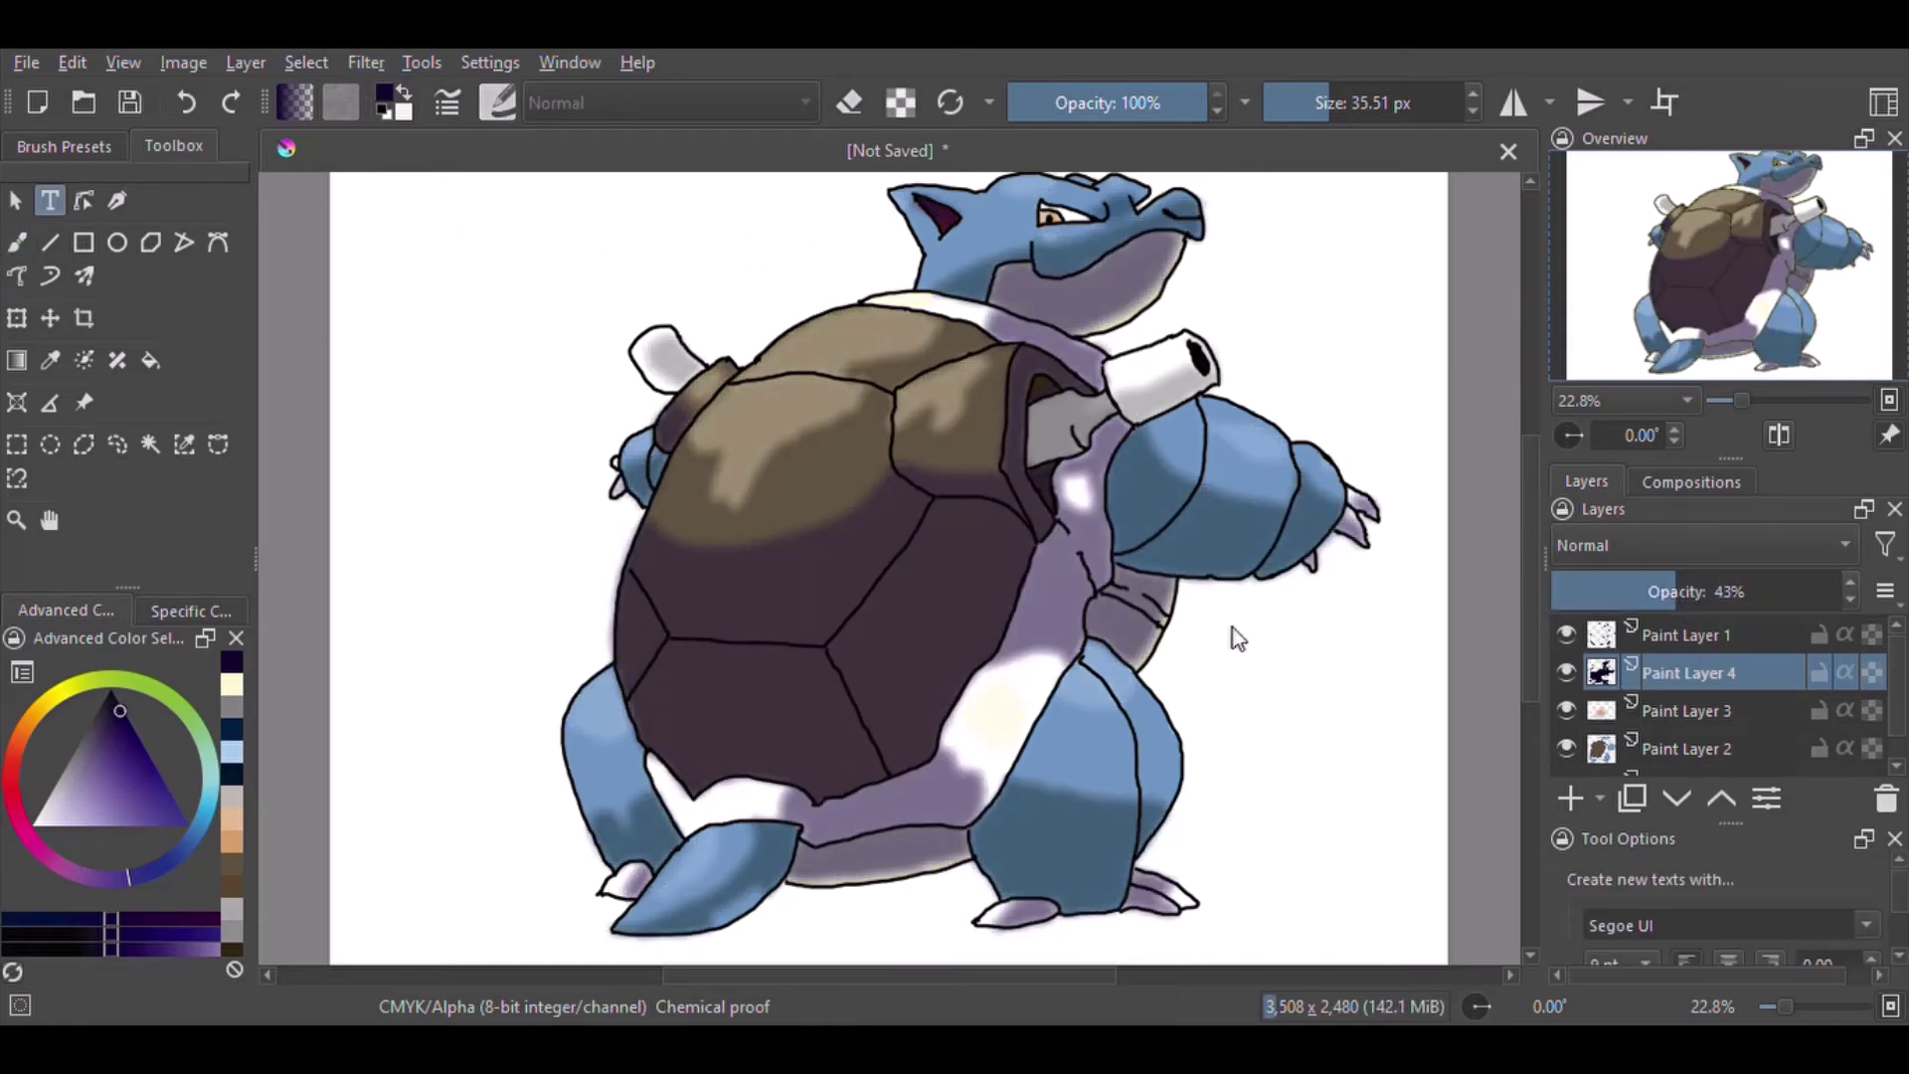
{"action": "left_click", "coordinate": [1230, 628]}
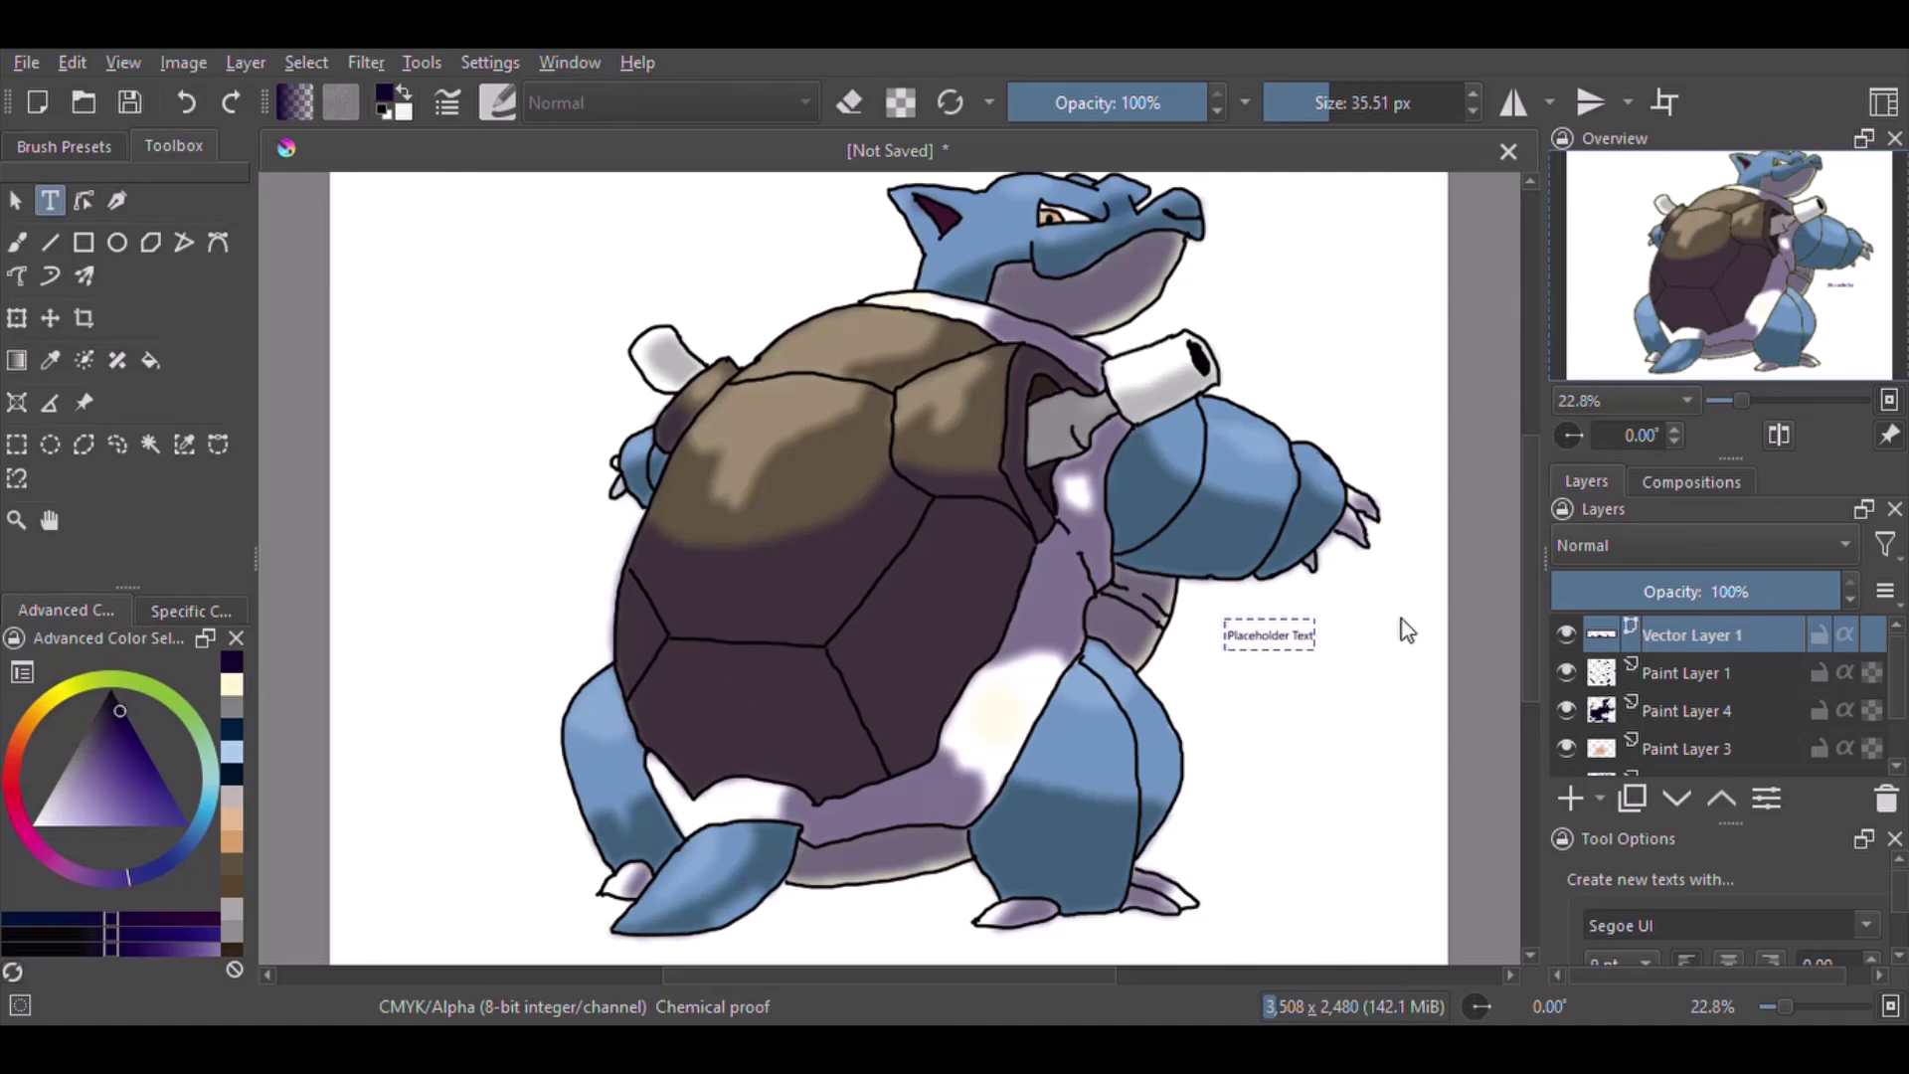